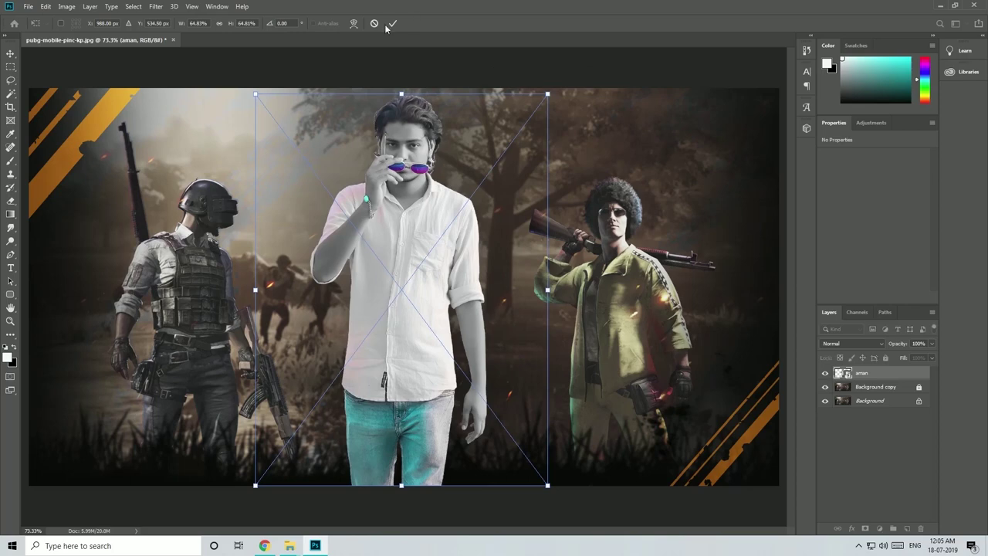
Confirm the placed cut-out of the man and lock its layer
{"action": "left_click", "coordinate": [393, 24]}
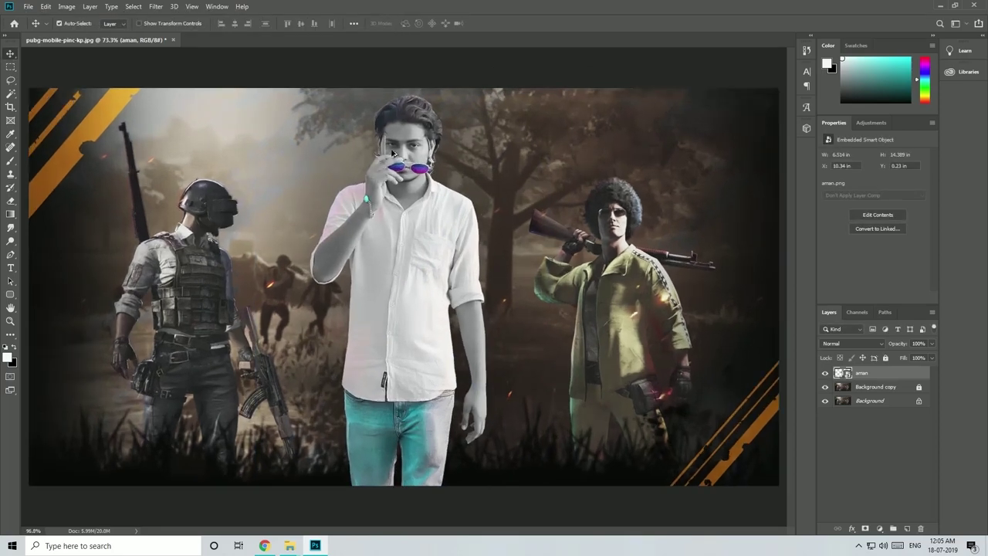
{"action": "scroll", "coordinate": [393, 155], "scroll_direction": "up", "scroll_amount": 3}
{"action": "left_click", "coordinate": [886, 357]}
{"action": "scroll", "coordinate": [461, 280], "scroll_direction": "down", "scroll_amount": 3}
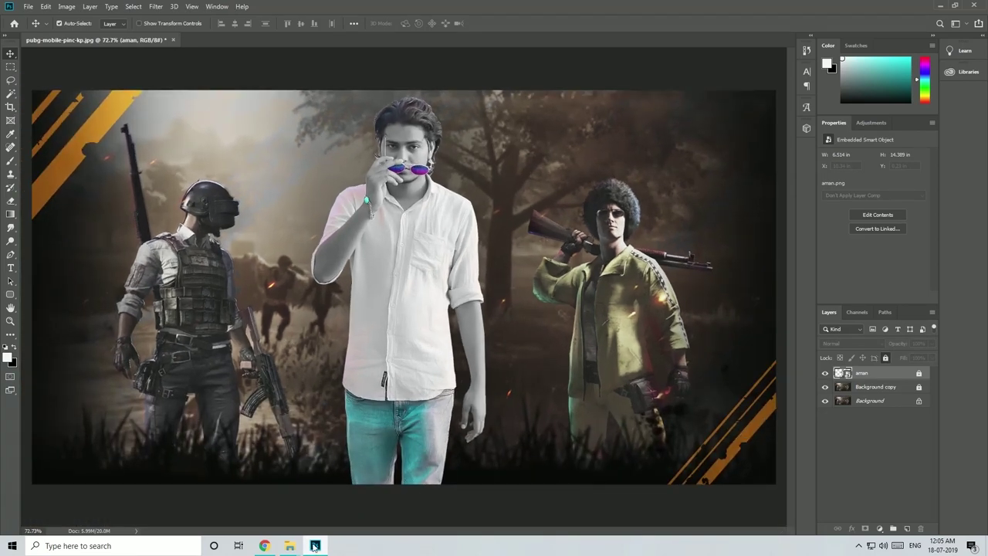
Switch to File Explorer and place the fire image from the pubg folder into the Photoshop composition
{"action": "right_click", "coordinate": [315, 546]}
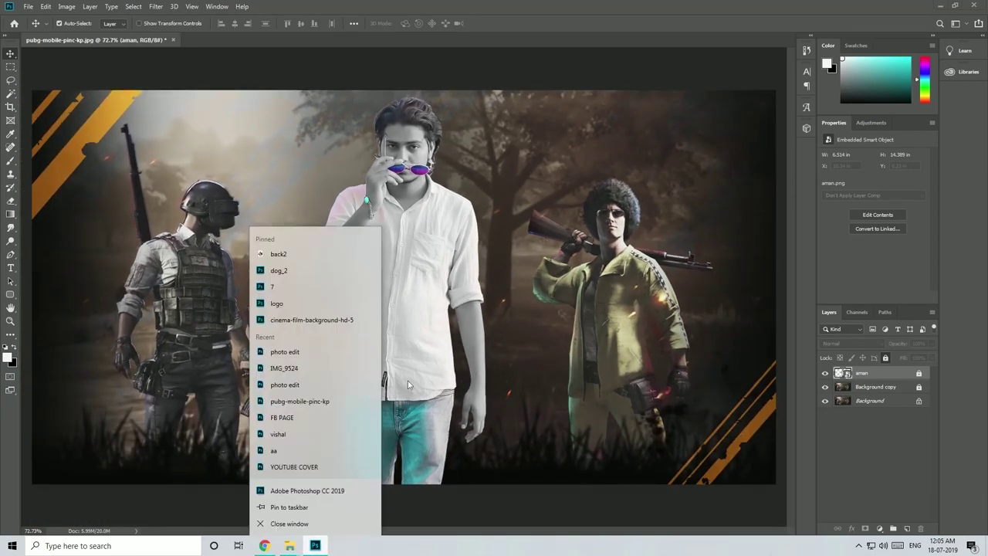
{"action": "left_click", "coordinate": [322, 547]}
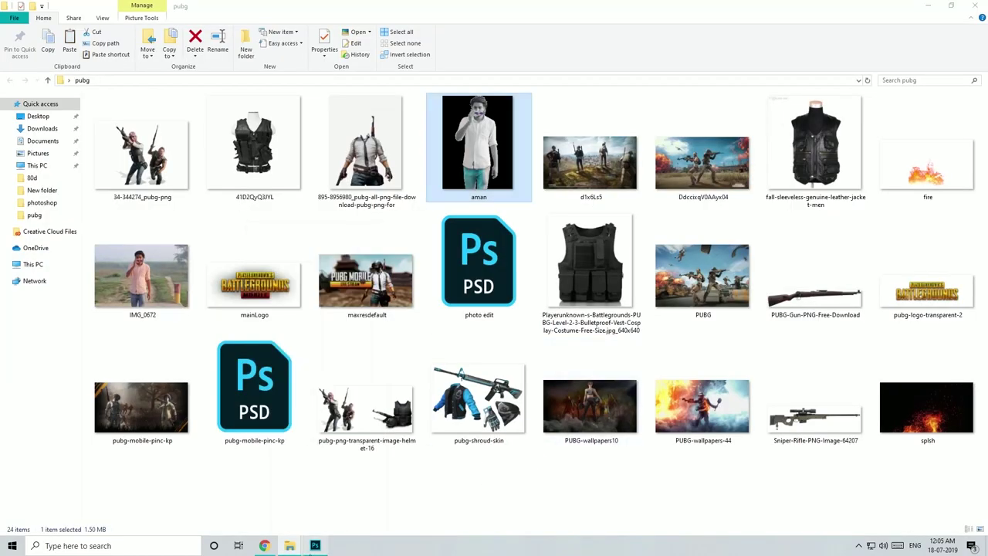
{"action": "left_click", "coordinate": [319, 547]}
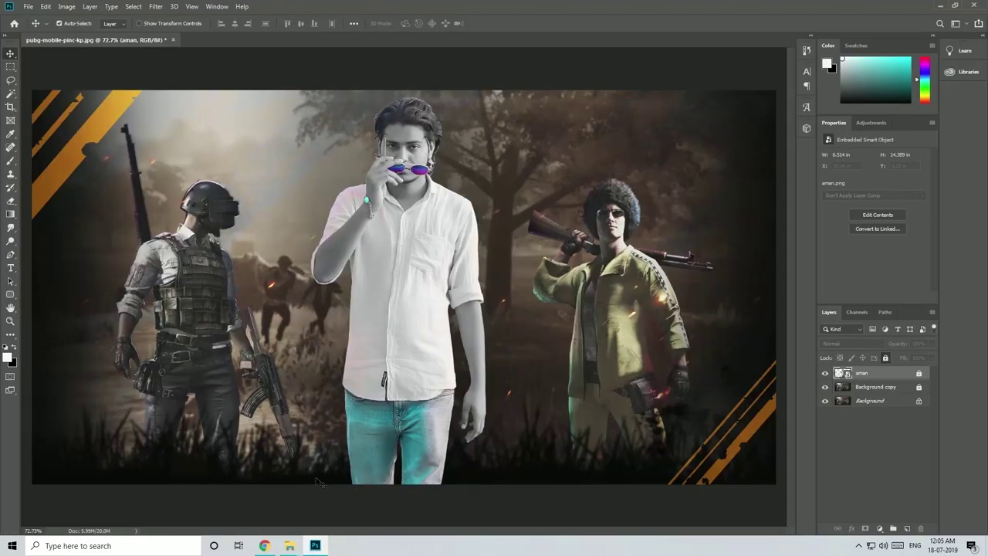
{"action": "left_click", "coordinate": [323, 545]}
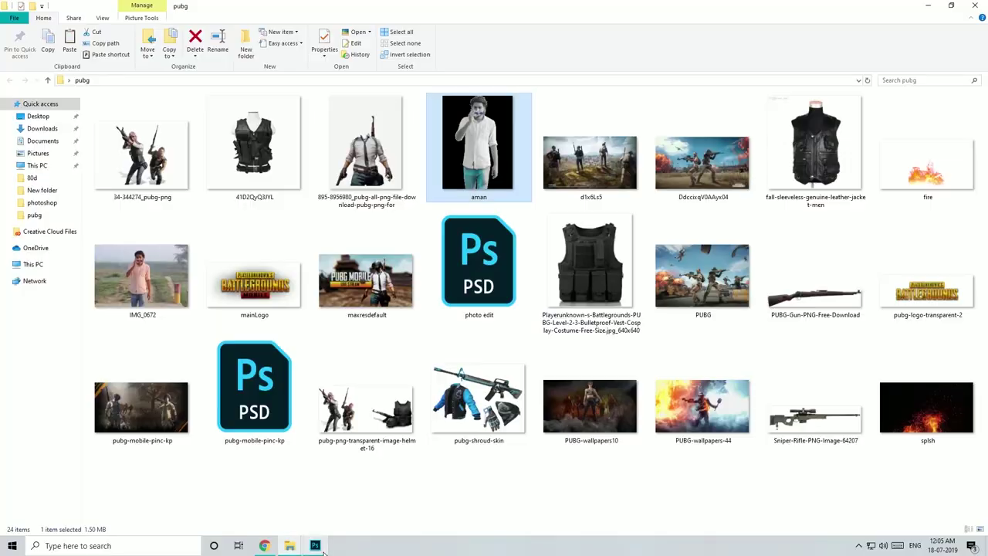
{"action": "left_click_drag", "start_coordinate": [926, 162], "coordinate": [536, 374]}
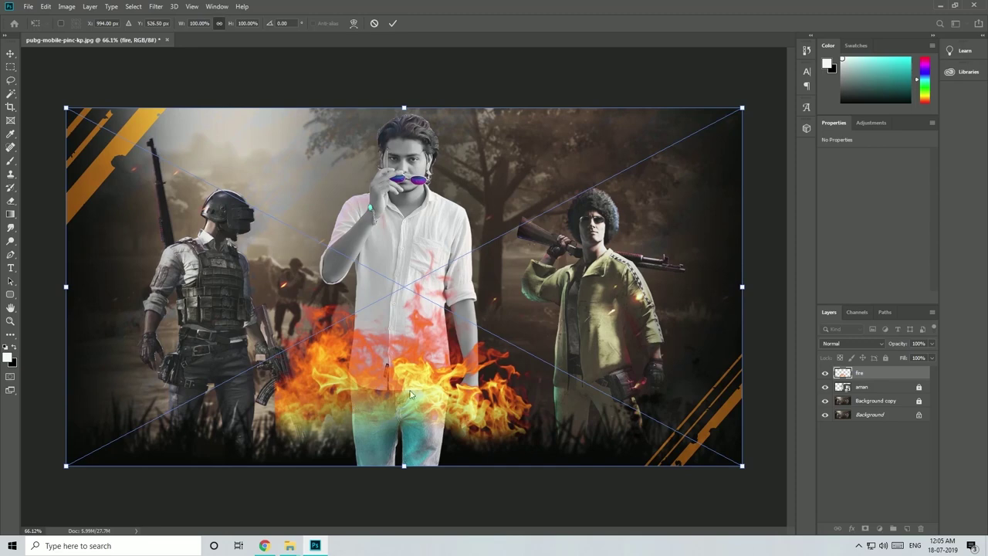
Move the placed fire over the left soldier's legs, to about X 644 px, Y 544 px
{"action": "left_click_drag", "start_coordinate": [411, 394], "coordinate": [220, 406]}
{"action": "key", "text": "ctrl+minus"}
{"action": "scroll", "coordinate": [390, 387], "scroll_direction": "up", "scroll_amount": 1}
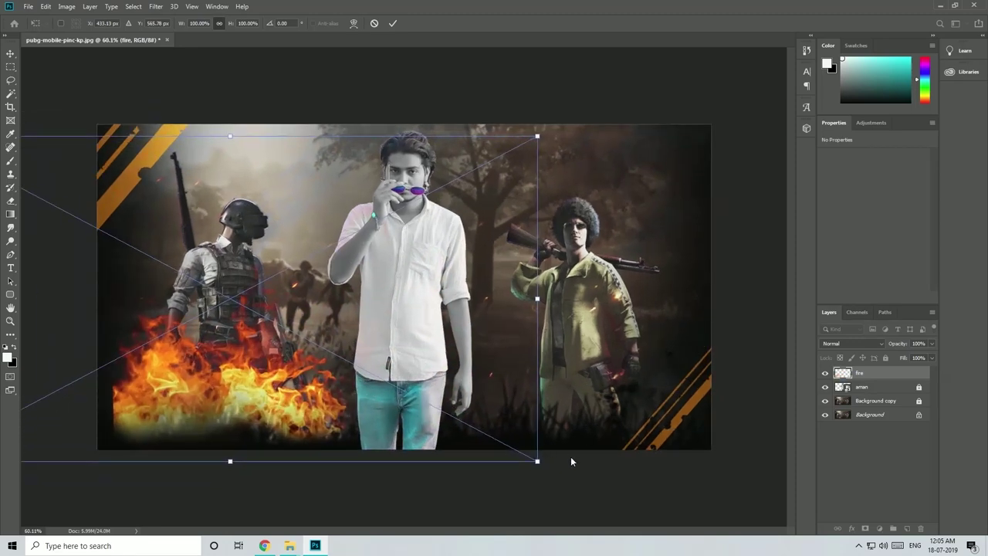
{"action": "left_click_drag", "start_coordinate": [577, 447], "coordinate": [57, 301]}
{"action": "key", "text": "ctrl+z"}
{"action": "left_click_drag", "start_coordinate": [246, 392], "coordinate": [310, 386]}
{"action": "scroll", "coordinate": [310, 386], "scroll_direction": "up", "scroll_amount": 1}
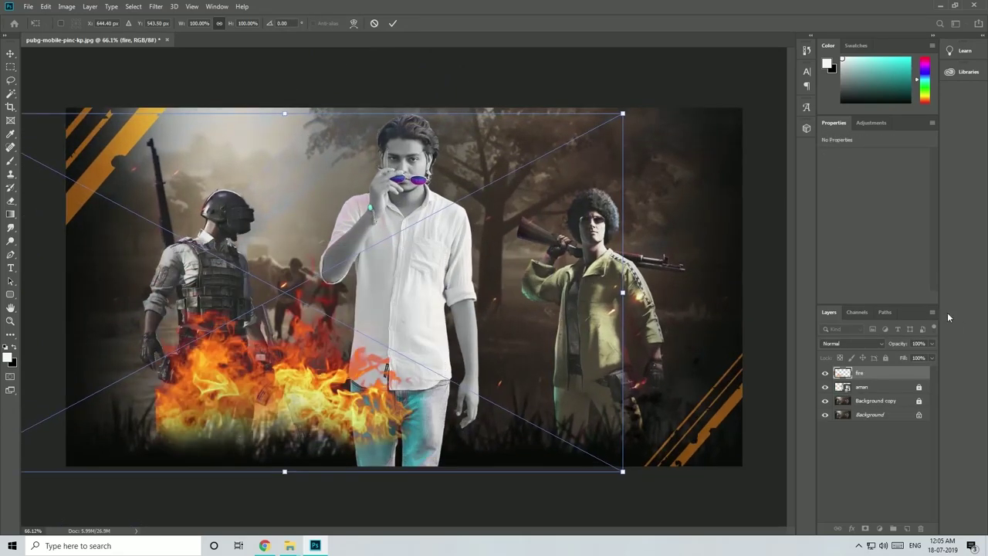
Flip the fire horizontally, shift it further left and commit the placement
{"action": "right_click", "coordinate": [359, 411]}
{"action": "left_click", "coordinate": [378, 379]}
{"action": "left_click_drag", "start_coordinate": [381, 398], "coordinate": [302, 409]}
{"action": "key", "text": "Return"}
Move the fire layer beneath the man's layer and set its blend mode to Screen
{"action": "left_click_drag", "start_coordinate": [887, 374], "coordinate": [891, 394]}
{"action": "left_click_drag", "start_coordinate": [264, 422], "coordinate": [527, 394]}
{"action": "left_click", "coordinate": [849, 345]}
{"action": "left_click", "coordinate": [829, 363]}
{"action": "scroll", "coordinate": [316, 421], "scroll_direction": "down", "scroll_amount": 2}
Duplicate the fire layer and flip the transformed flames horizontally
{"action": "key", "text": "ctrl+j"}
{"action": "key", "text": "ctrl+t"}
{"action": "right_click", "coordinate": [585, 402]}
{"action": "left_click", "coordinate": [598, 386]}
{"action": "left_click", "coordinate": [392, 24]}
Nudge the two sets of flames into place on both sides of the man
{"action": "scroll", "coordinate": [325, 363], "scroll_direction": "up", "scroll_amount": 1}
{"action": "left_click_drag", "start_coordinate": [317, 368], "coordinate": [309, 373]}
{"action": "scroll", "coordinate": [325, 378], "scroll_direction": "up", "scroll_amount": 2}
{"action": "left_click_drag", "start_coordinate": [535, 412], "coordinate": [541, 416]}
{"action": "left_click_drag", "start_coordinate": [287, 409], "coordinate": [283, 412]}
{"action": "scroll", "coordinate": [401, 375], "scroll_direction": "down", "scroll_amount": 2}
{"action": "scroll", "coordinate": [401, 375], "scroll_direction": "up", "scroll_amount": 1}
Enlarge the left flames to about 107.5%, shift them toward the lower-left corner and nudge the right flames to match
{"action": "key", "text": "ctrl+t"}
{"action": "left_click_drag", "start_coordinate": [564, 130], "coordinate": [613, 102]}
{"action": "left_click_drag", "start_coordinate": [295, 416], "coordinate": [263, 427]}
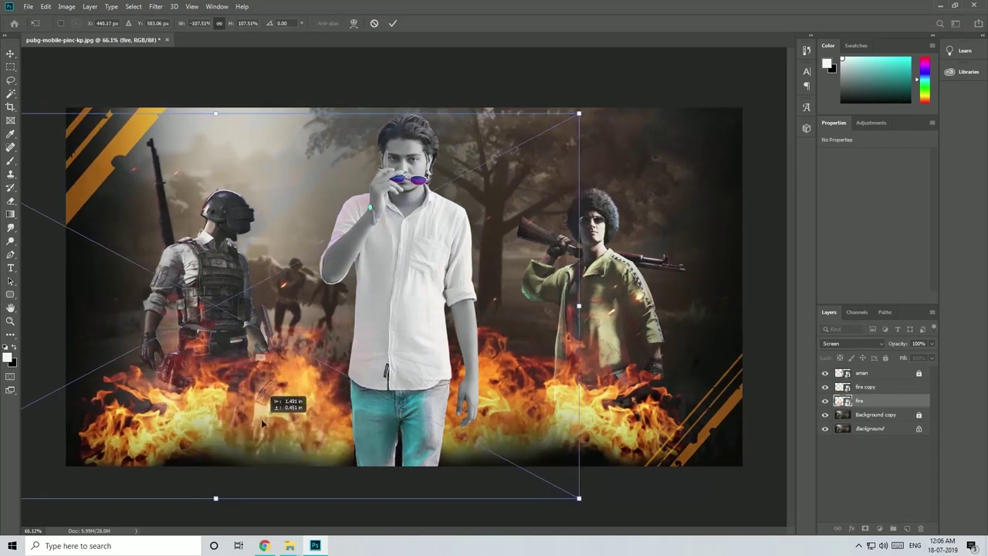
{"action": "key", "text": "Return"}
{"action": "scroll", "coordinate": [264, 426], "scroll_direction": "down", "scroll_amount": 2}
{"action": "scroll", "coordinate": [464, 402], "scroll_direction": "up", "scroll_amount": 1}
{"action": "mouse_move", "coordinate": [529, 403]}
{"action": "left_mouse_down"}
{"action": "mouse_move", "coordinate": [547, 417]}
{"action": "mouse_move", "coordinate": [535, 397]}
{"action": "left_mouse_up"}
{"action": "scroll", "coordinate": [545, 415], "scroll_direction": "up", "scroll_amount": 1}
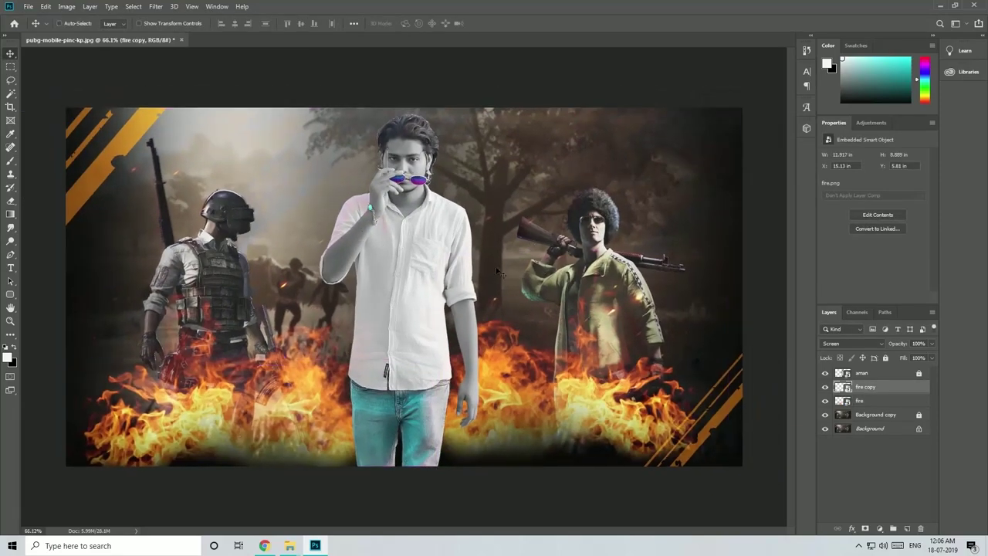
Place the splsh image from the pubg folder above the fire layers and set its blend mode to Screen
{"action": "key", "text": "alt+Tab"}
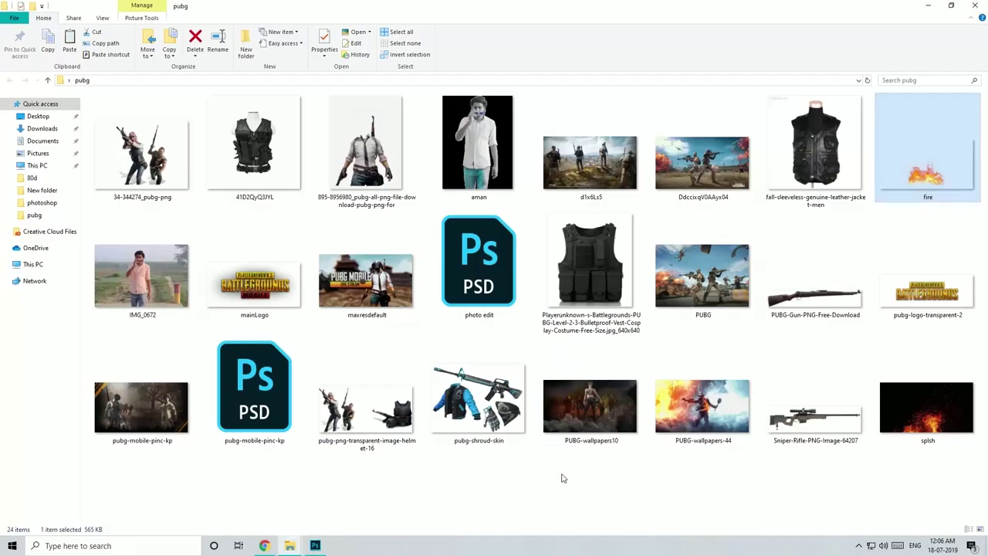
{"action": "left_click_drag", "start_coordinate": [926, 401], "coordinate": [416, 347]}
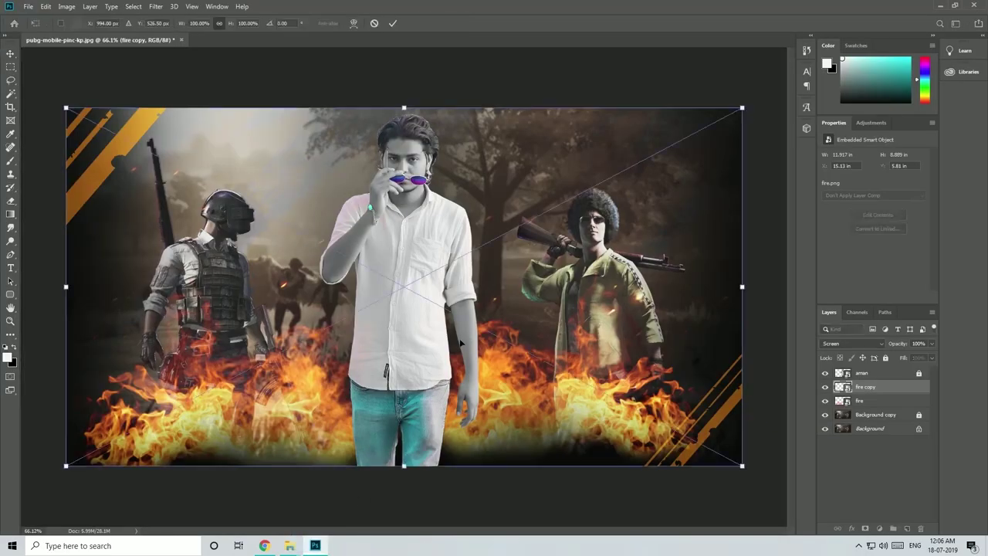
{"action": "scroll", "coordinate": [408, 278], "scroll_direction": "up", "scroll_amount": 1}
{"action": "left_click", "coordinate": [393, 24]}
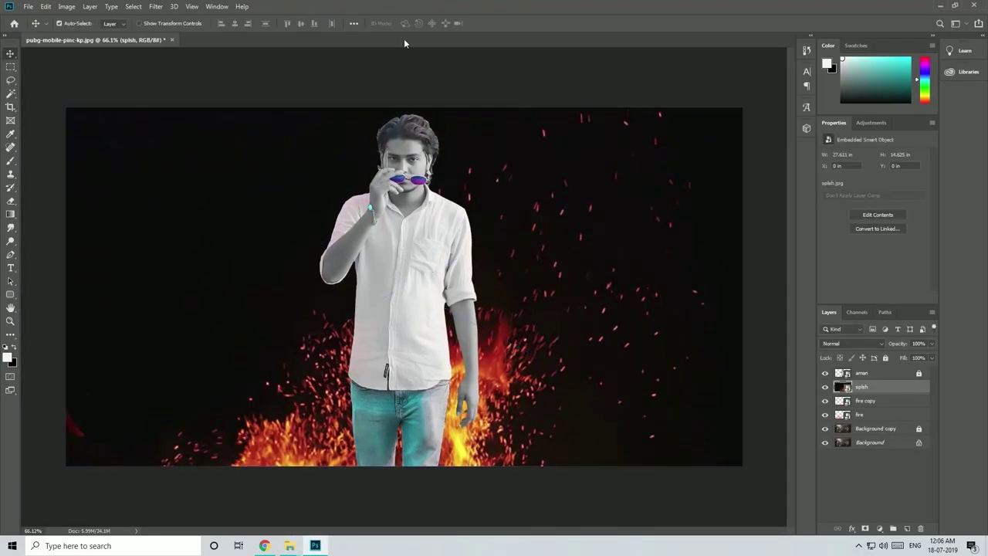
{"action": "left_click", "coordinate": [854, 343]}
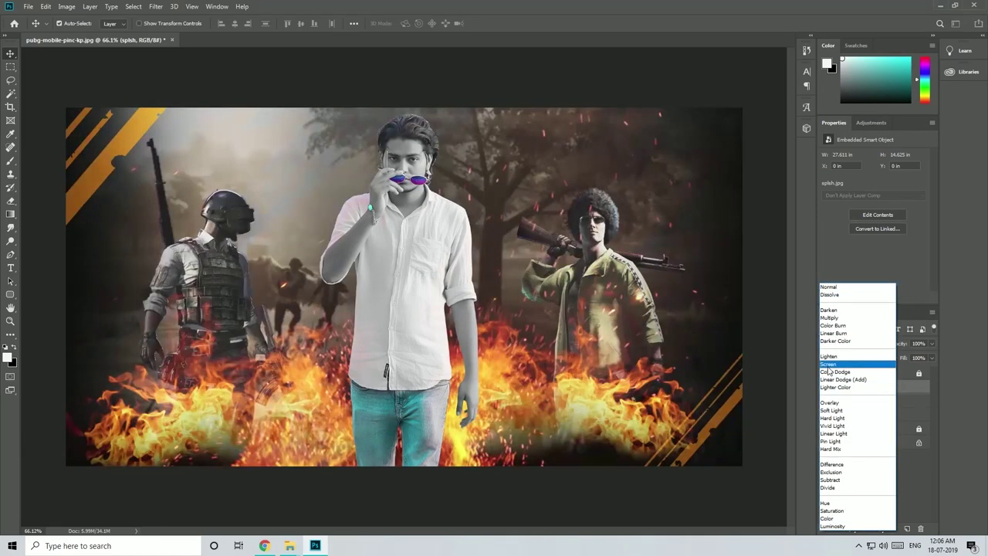
{"action": "left_click", "coordinate": [827, 365]}
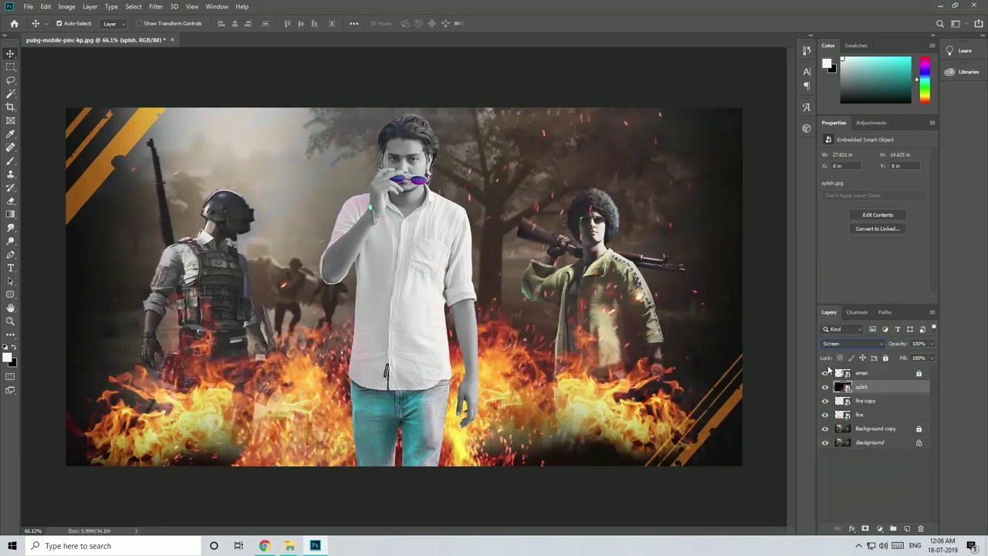
Lock the fire copy and fire layers
{"action": "left_click", "coordinate": [887, 402]}
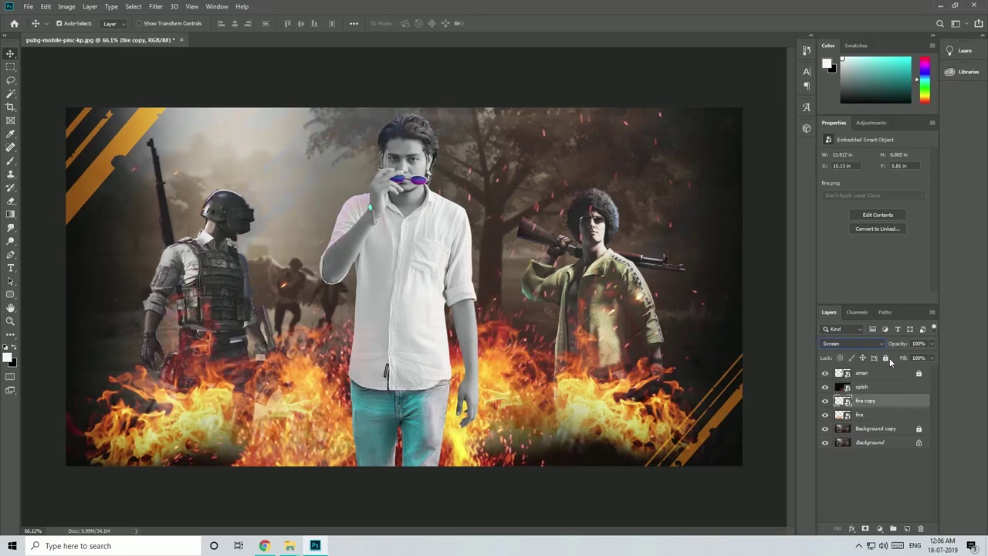
{"action": "left_click", "coordinate": [887, 358]}
{"action": "left_click", "coordinate": [896, 413]}
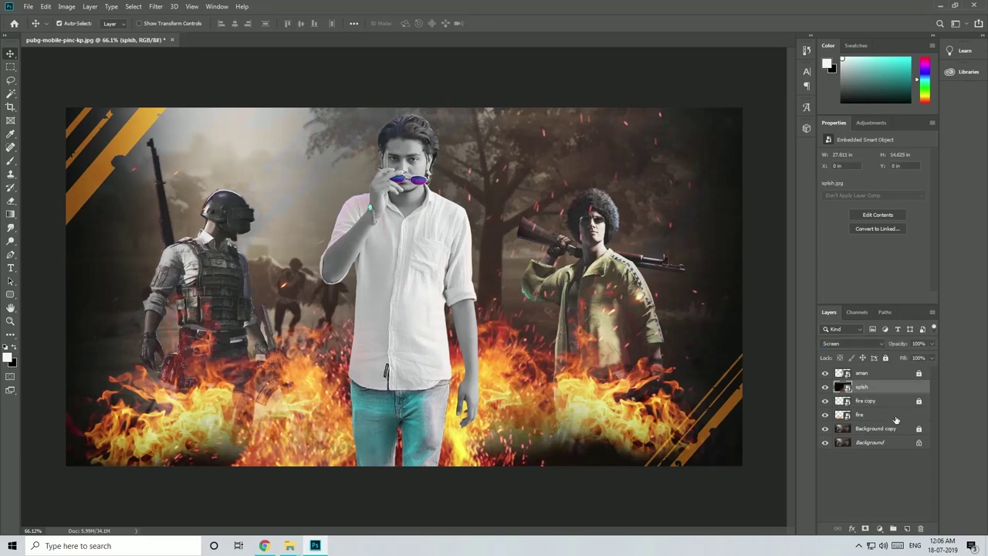
{"action": "left_click", "coordinate": [889, 358]}
Shift the splsh sparks left behind the man's legs
{"action": "mouse_move", "coordinate": [610, 341]}
{"action": "left_mouse_down"}
{"action": "mouse_move", "coordinate": [560, 321]}
{"action": "mouse_move", "coordinate": [356, 353]}
{"action": "mouse_move", "coordinate": [607, 321]}
{"action": "mouse_move", "coordinate": [624, 335]}
{"action": "left_mouse_up"}
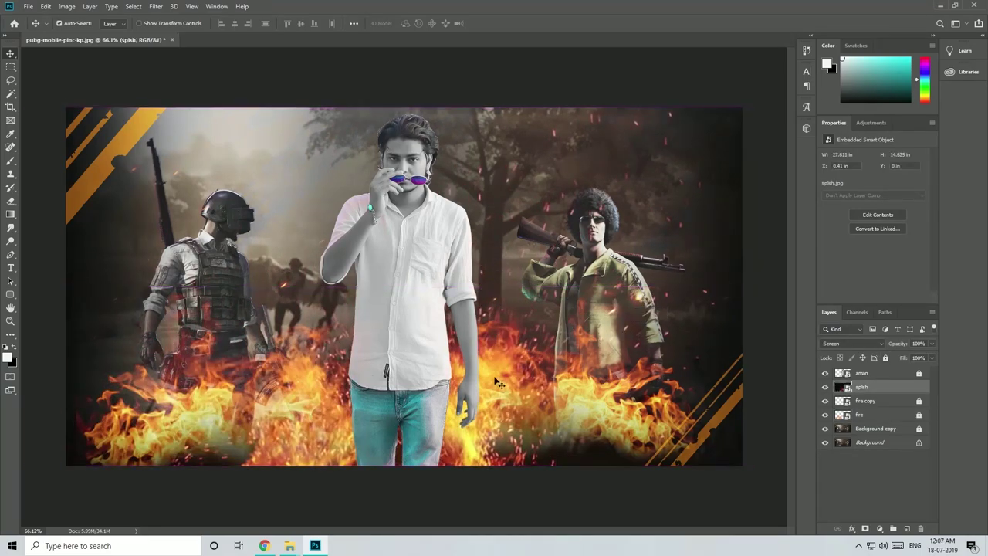
{"action": "mouse_move", "coordinate": [508, 376]}
{"action": "left_mouse_down"}
{"action": "mouse_move", "coordinate": [614, 363]}
{"action": "mouse_move", "coordinate": [542, 390]}
{"action": "mouse_move", "coordinate": [489, 373]}
{"action": "left_mouse_up"}
{"action": "left_click_drag", "start_coordinate": [571, 378], "coordinate": [467, 362]}
{"action": "key", "text": "ctrl+0"}
Lock the splsh layer and unlock the fire copy layer to move its flames further right
{"action": "left_click", "coordinate": [919, 400]}
{"action": "left_click", "coordinate": [602, 402]}
{"action": "left_click", "coordinate": [885, 357]}
{"action": "left_click_drag", "start_coordinate": [591, 402], "coordinate": [648, 409]}
{"action": "left_click_drag", "start_coordinate": [539, 400], "coordinate": [582, 392]}
Add a layer mask to the fire copy layer and brush along its inner flames at reduced opacity
{"action": "left_click", "coordinate": [865, 529]}
{"action": "key", "text": "b"}
{"action": "scroll", "coordinate": [551, 457], "scroll_direction": "up", "scroll_amount": 6}
{"action": "right_click", "coordinate": [482, 423]}
{"action": "left_click", "coordinate": [236, 24]}
{"action": "left_click_drag", "start_coordinate": [240, 35], "coordinate": [204, 35]}
{"action": "mouse_move", "coordinate": [479, 401]}
{"action": "left_mouse_down"}
{"action": "mouse_move", "coordinate": [482, 459]}
{"action": "mouse_move", "coordinate": [450, 425]}
{"action": "left_mouse_up"}
{"action": "right_click", "coordinate": [568, 357]}
{"action": "left_click_drag", "start_coordinate": [485, 459], "coordinate": [438, 393]}
{"action": "left_click", "coordinate": [530, 485]}
{"action": "scroll", "coordinate": [513, 321], "scroll_direction": "down", "scroll_amount": 5}
Set the brush opacity to 56% and paint black on the fire copy mask to fade the flames beside the man
{"action": "left_click", "coordinate": [237, 24]}
{"action": "left_click_drag", "start_coordinate": [237, 36], "coordinate": [251, 35]}
{"action": "key", "text": "x"}
{"action": "mouse_move", "coordinate": [505, 375]}
{"action": "left_mouse_down"}
{"action": "mouse_move", "coordinate": [516, 425]}
{"action": "mouse_move", "coordinate": [501, 379]}
{"action": "left_mouse_up"}
{"action": "scroll", "coordinate": [498, 403], "scroll_direction": "down", "scroll_amount": 2}
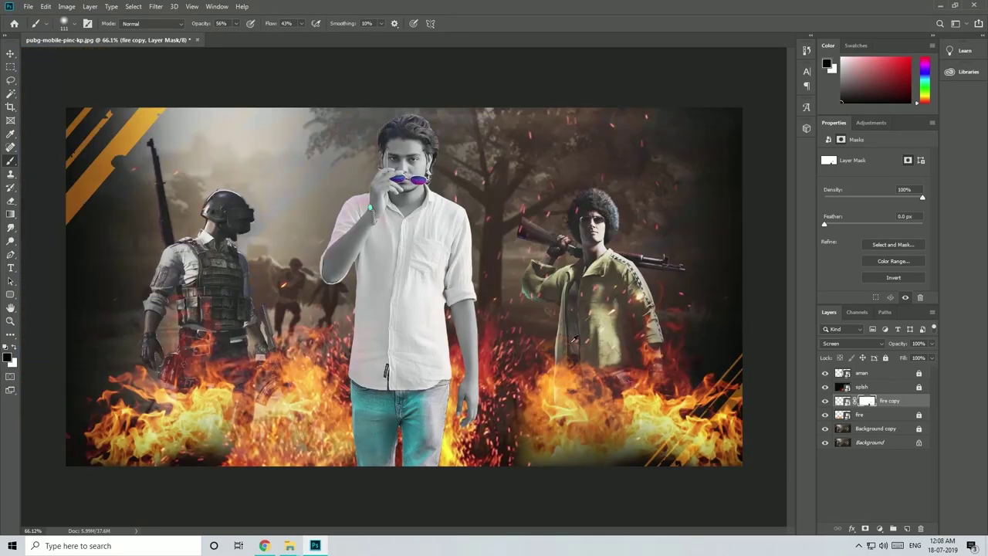
Unlock the fire layer and add a layer mask to it
{"action": "left_click", "coordinate": [870, 374]}
{"action": "left_click", "coordinate": [884, 415]}
{"action": "left_click", "coordinate": [890, 401]}
{"action": "left_click", "coordinate": [885, 358]}
{"action": "left_click", "coordinate": [918, 416]}
{"action": "left_click", "coordinate": [865, 529]}
Brush on the fire layer's mask to fade the left flames next to the man's legs
{"action": "key", "text": "v"}
{"action": "scroll", "coordinate": [374, 445], "scroll_direction": "up", "scroll_amount": 1}
{"action": "scroll", "coordinate": [374, 444], "scroll_direction": "down", "scroll_amount": 1}
{"action": "left_click", "coordinate": [11, 160]}
{"action": "scroll", "coordinate": [237, 469], "scroll_direction": "up", "scroll_amount": 2}
{"action": "mouse_move", "coordinate": [329, 367]}
{"action": "left_mouse_down"}
{"action": "mouse_move", "coordinate": [325, 437]}
{"action": "mouse_move", "coordinate": [270, 347]}
{"action": "mouse_move", "coordinate": [272, 440]}
{"action": "mouse_move", "coordinate": [332, 434]}
{"action": "mouse_move", "coordinate": [321, 431]}
{"action": "left_mouse_up"}
{"action": "scroll", "coordinate": [232, 449], "scroll_direction": "down", "scroll_amount": 3}
{"action": "key", "text": "v"}
Unlock the splsh layer, enlarge it to about 30.54 × 16.17 in and position it at X -1.22 in, Y -1.54 in
{"action": "left_click", "coordinate": [878, 388]}
{"action": "left_click", "coordinate": [918, 387]}
{"action": "key", "text": "ctrl+t"}
{"action": "scroll", "coordinate": [321, 431], "scroll_direction": "down", "scroll_amount": 2}
{"action": "left_click_drag", "start_coordinate": [687, 139], "coordinate": [745, 107]}
{"action": "left_click_drag", "start_coordinate": [484, 356], "coordinate": [456, 356]}
{"action": "key", "text": "Return"}
{"action": "scroll", "coordinate": [437, 430], "scroll_direction": "up", "scroll_amount": 2}
{"action": "left_click_drag", "start_coordinate": [437, 431], "coordinate": [437, 433]}
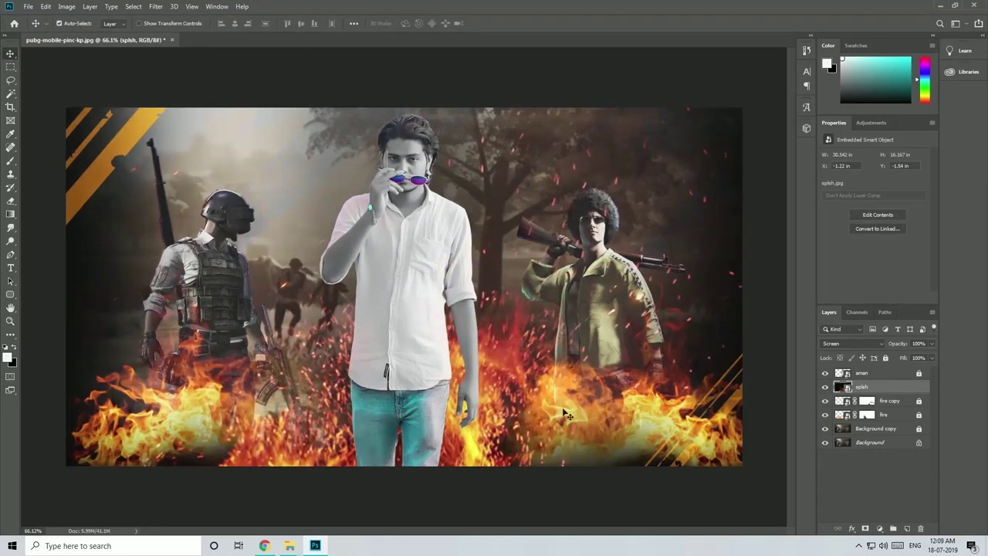
Unlock the Background copy layer and start a Tilt-Shift blur on it
{"action": "left_click", "coordinate": [897, 429]}
{"action": "left_click", "coordinate": [918, 429]}
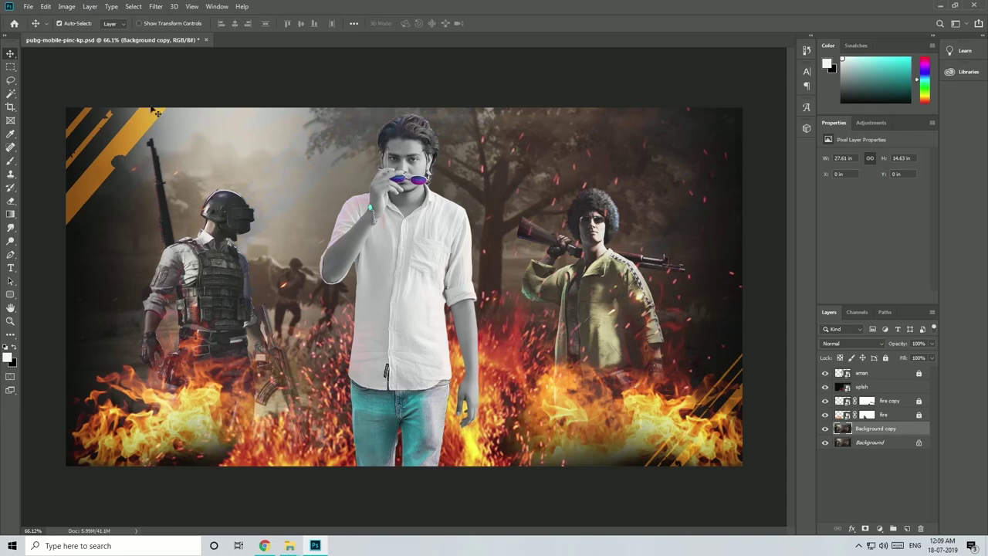
{"action": "left_click", "coordinate": [161, 8]}
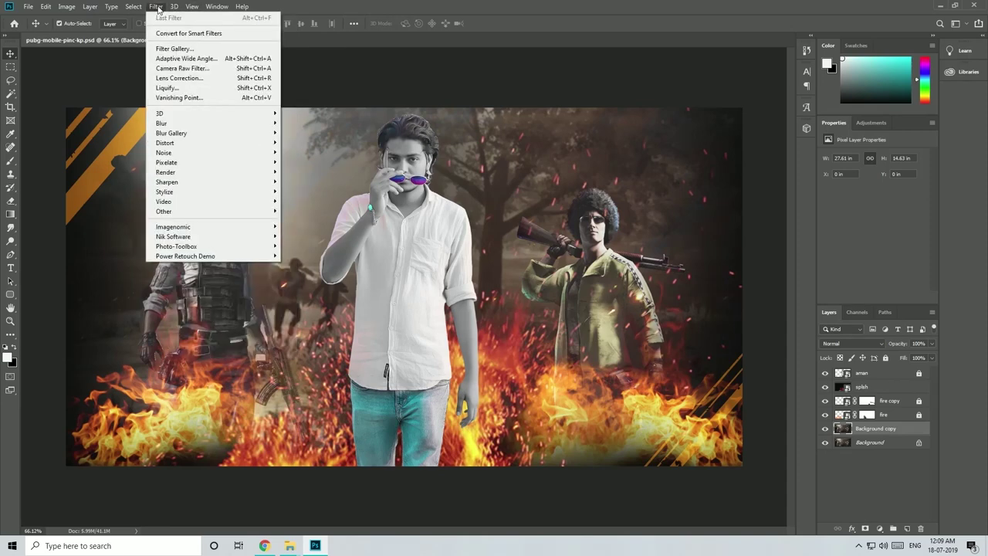
{"action": "mouse_move", "coordinate": [254, 133]}
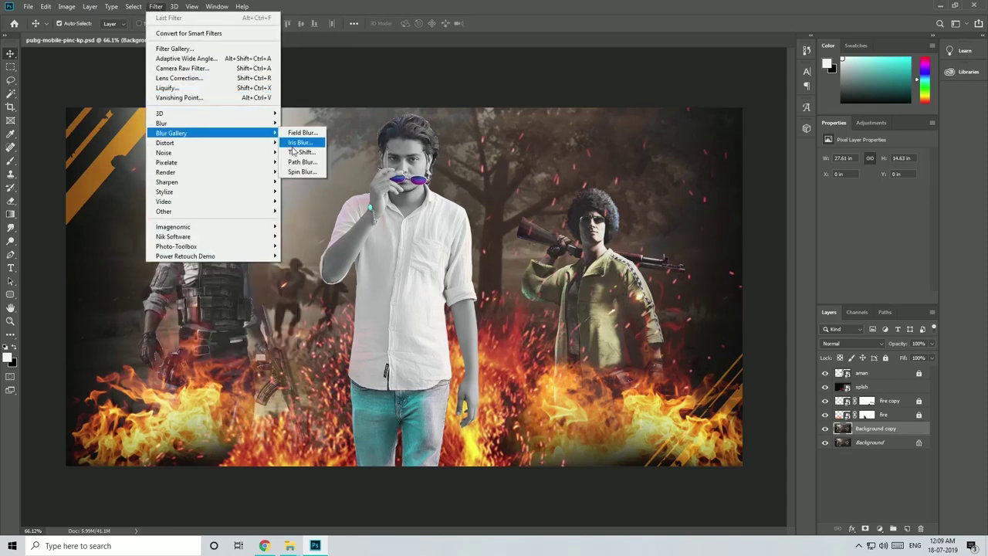
{"action": "left_click", "coordinate": [294, 153]}
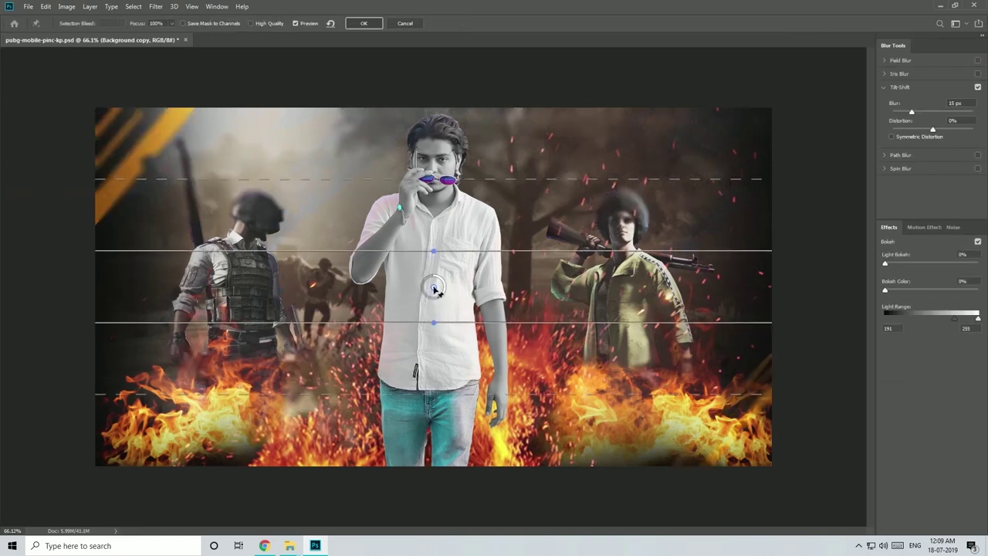
Move the tilt-shift focus area below the image's lower edge and narrow its blur transition
{"action": "left_click_drag", "start_coordinate": [430, 293], "coordinate": [419, 458]}
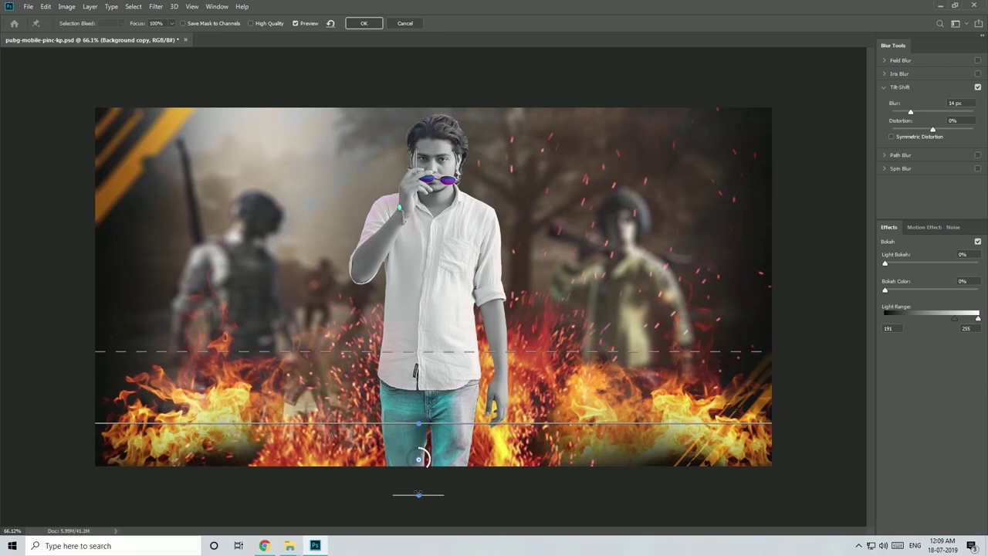
{"action": "left_click_drag", "start_coordinate": [419, 352], "coordinate": [418, 390]}
{"action": "left_click_drag", "start_coordinate": [422, 457], "coordinate": [422, 492]}
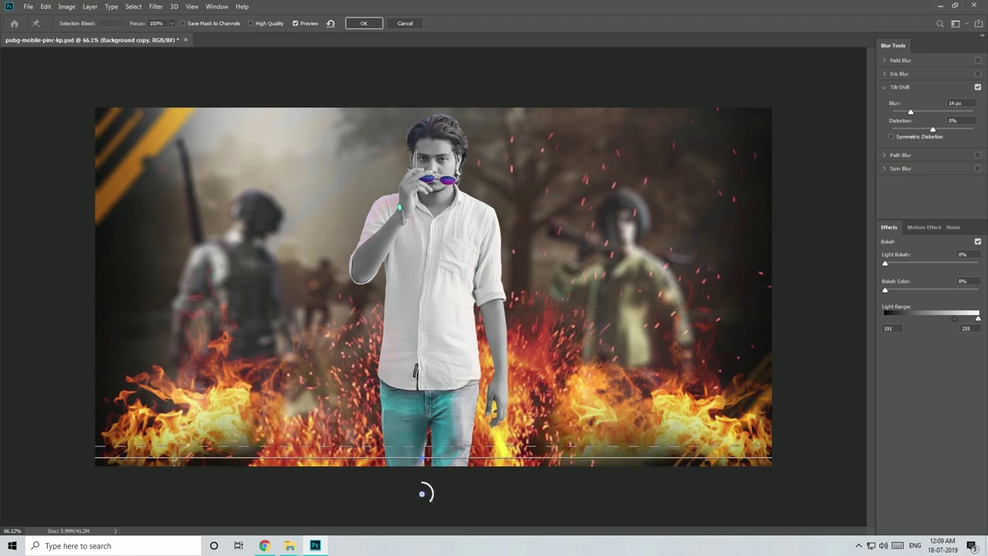
Set the tilt-shift blur to 8 px with 59% distortion, adjust the bokeh settings and apply the filter
{"action": "left_click_drag", "start_coordinate": [913, 115], "coordinate": [905, 114]}
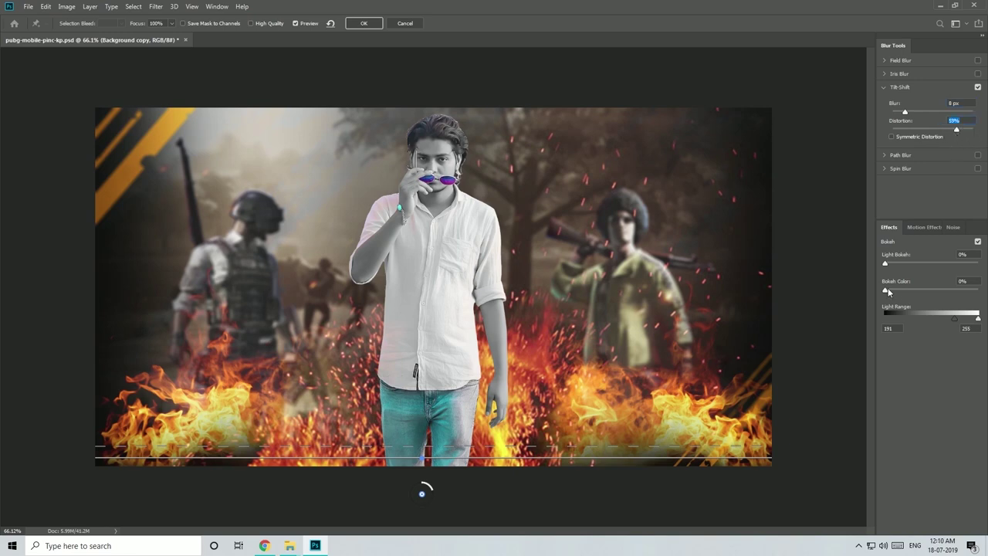
{"action": "left_click_drag", "start_coordinate": [887, 290], "coordinate": [962, 289]}
{"action": "left_click_drag", "start_coordinate": [886, 292], "coordinate": [898, 264]}
{"action": "left_click", "coordinate": [353, 24]}
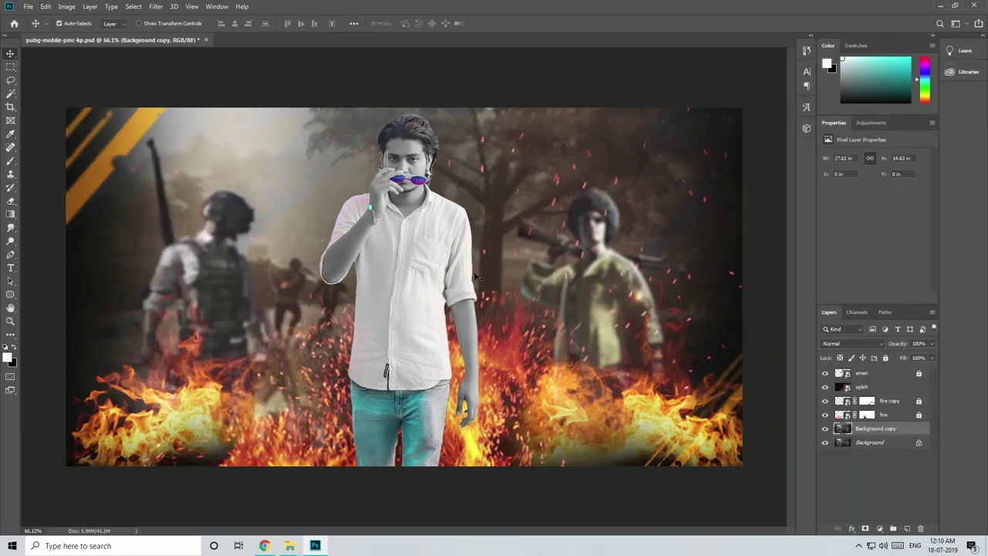
{"action": "scroll", "coordinate": [410, 268], "scroll_direction": "up", "scroll_amount": 3}
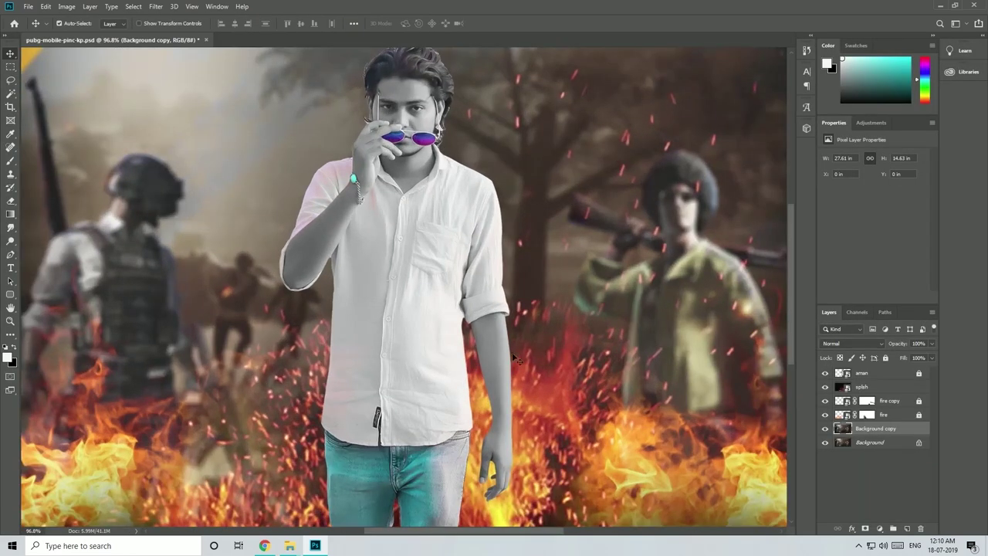
{"action": "scroll", "coordinate": [450, 280], "scroll_direction": "up", "scroll_amount": 4}
{"action": "scroll", "coordinate": [563, 268], "scroll_direction": "down", "scroll_amount": 4}
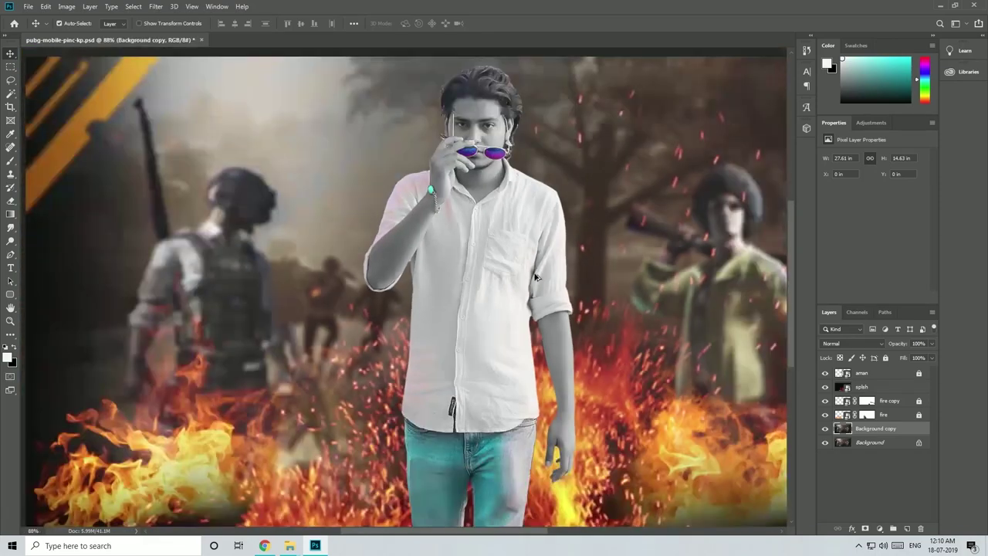
{"action": "scroll", "coordinate": [390, 283], "scroll_direction": "down", "scroll_amount": 2}
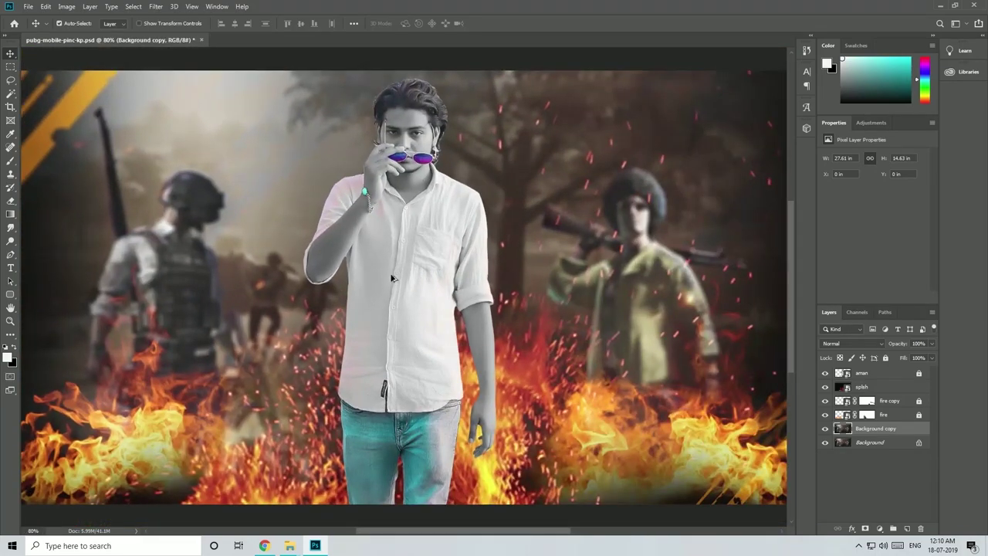
{"action": "scroll", "coordinate": [428, 291], "scroll_direction": "down", "scroll_amount": 2}
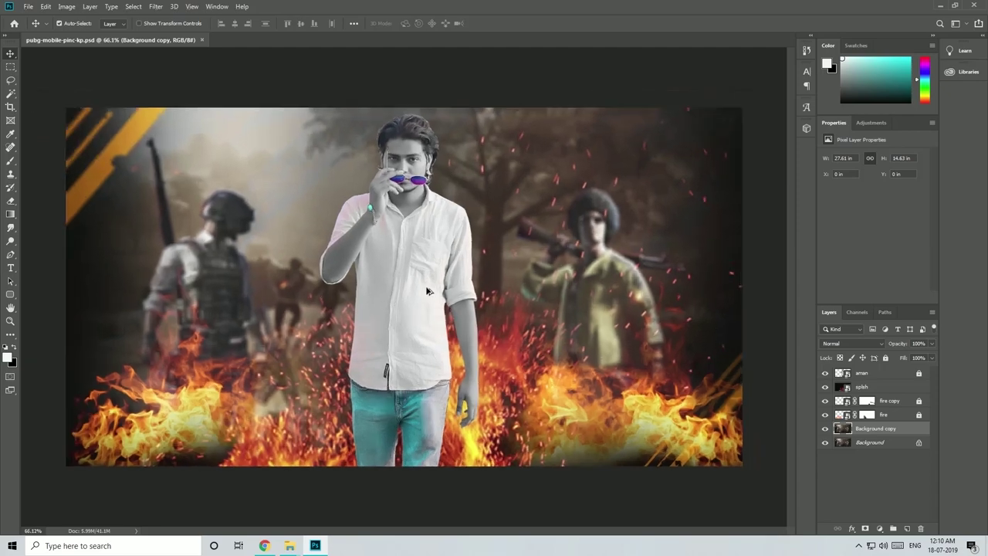
Place a duplicate of the splsh layer above the man's layer and shift it right to X 6.91 in
{"action": "left_click", "coordinate": [666, 435]}
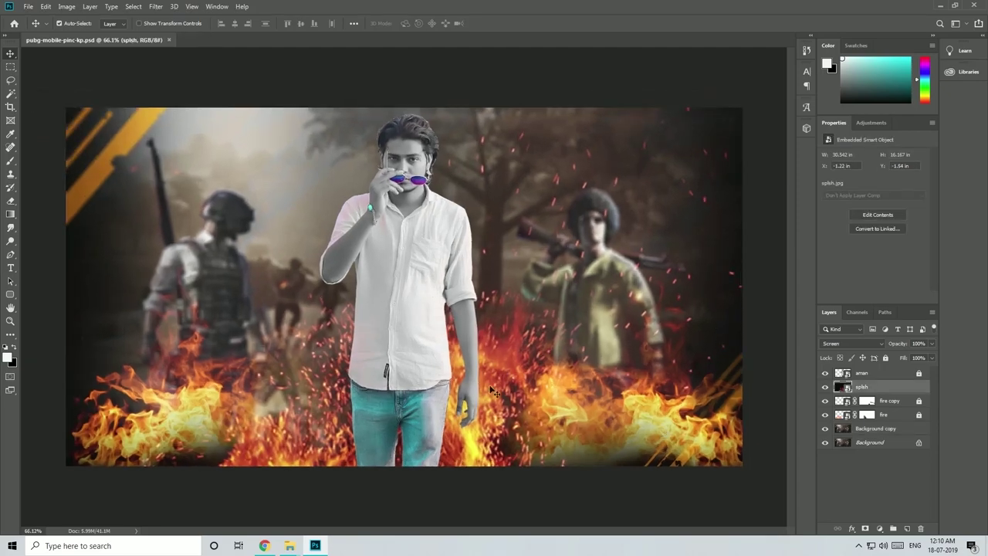
{"action": "key", "text": "ctrl+j"}
{"action": "left_click_drag", "start_coordinate": [886, 390], "coordinate": [894, 367]}
{"action": "left_click_drag", "start_coordinate": [436, 419], "coordinate": [636, 419]}
{"action": "scroll", "coordinate": [637, 420], "scroll_direction": "down", "scroll_amount": 1}
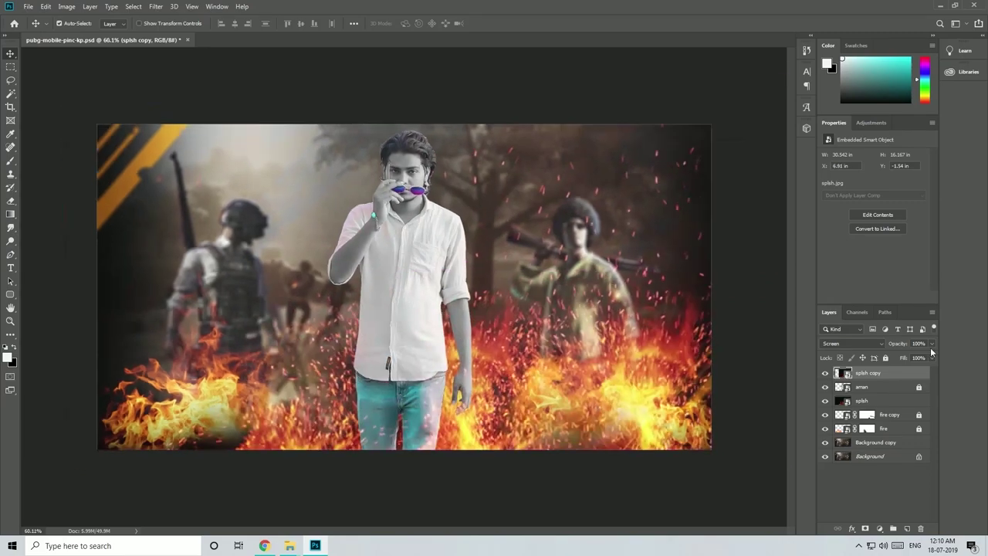
Set the splsh copy layer's opacity to 92%, then scale it to 19.75 in wide and move it over the man's lower body
{"action": "left_click", "coordinate": [932, 344]}
{"action": "mouse_move", "coordinate": [933, 356]}
{"action": "left_mouse_down"}
{"action": "mouse_move", "coordinate": [885, 359]}
{"action": "mouse_move", "coordinate": [930, 356]}
{"action": "left_mouse_up"}
{"action": "key", "text": "ctrl+t"}
{"action": "mouse_move", "coordinate": [628, 95]}
{"action": "left_mouse_down"}
{"action": "mouse_move", "coordinate": [467, 177]}
{"action": "mouse_move", "coordinate": [531, 194]}
{"action": "mouse_move", "coordinate": [483, 232]}
{"action": "left_mouse_up"}
{"action": "left_click_drag", "start_coordinate": [300, 414], "coordinate": [347, 409]}
{"action": "key", "text": "Return"}
{"action": "scroll", "coordinate": [339, 421], "scroll_direction": "up", "scroll_amount": 2}
{"action": "left_click_drag", "start_coordinate": [332, 426], "coordinate": [310, 429]}
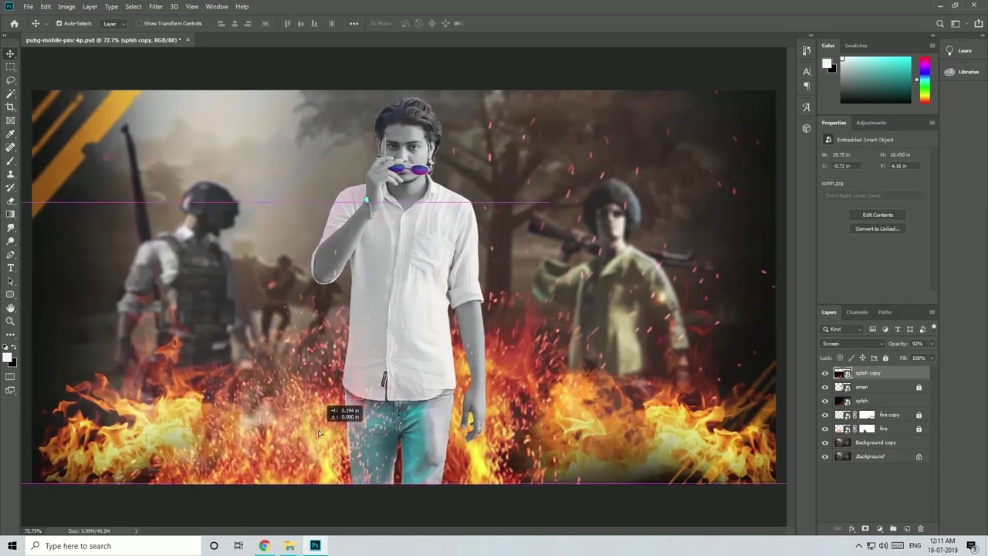
Add a layer mask to splsh copy and brush the sparks around the background fire and the man's jeans
{"action": "left_click", "coordinate": [865, 528]}
{"action": "left_click", "coordinate": [10, 160]}
{"action": "mouse_move", "coordinate": [248, 401]}
{"action": "left_mouse_down"}
{"action": "mouse_move", "coordinate": [266, 420]}
{"action": "mouse_move", "coordinate": [286, 366]}
{"action": "left_mouse_up"}
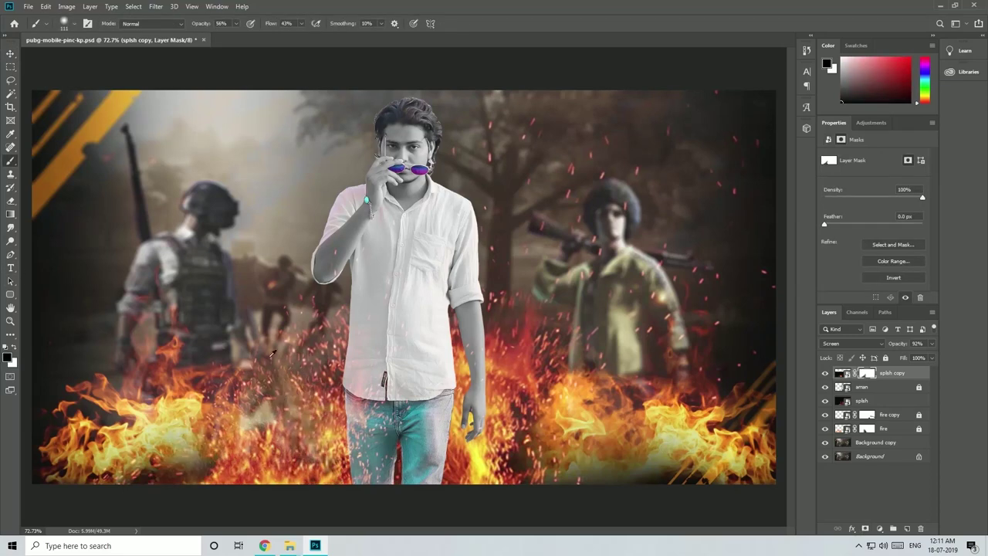
{"action": "mouse_move", "coordinate": [336, 472]}
{"action": "left_mouse_down"}
{"action": "mouse_move", "coordinate": [369, 411]}
{"action": "mouse_move", "coordinate": [336, 445]}
{"action": "left_mouse_up"}
{"action": "key", "text": "x"}
{"action": "mouse_move", "coordinate": [328, 417]}
{"action": "left_mouse_down"}
{"action": "mouse_move", "coordinate": [324, 463]}
{"action": "mouse_move", "coordinate": [381, 465]}
{"action": "left_mouse_up"}
{"action": "key", "text": "x"}
{"action": "key", "text": "x"}
Enlarge the splsh copy layer to 27.5 in wide
{"action": "left_click", "coordinate": [10, 54]}
{"action": "scroll", "coordinate": [394, 451], "scroll_direction": "down", "scroll_amount": 1}
{"action": "key", "text": "ctrl+t"}
{"action": "left_click_drag", "start_coordinate": [624, 209], "coordinate": [750, 100]}
{"action": "left_click", "coordinate": [494, 24]}
Paint on the splsh copy mask to blend the sparks over the man's jeans and the fire beside his legs
{"action": "scroll", "coordinate": [404, 324], "scroll_direction": "up", "scroll_amount": 1}
{"action": "left_click", "coordinate": [843, 374]}
{"action": "left_click", "coordinate": [867, 373]}
{"action": "key", "text": "b"}
{"action": "scroll", "coordinate": [404, 378], "scroll_direction": "up", "scroll_amount": 1}
{"action": "mouse_move", "coordinate": [340, 464]}
{"action": "left_mouse_down"}
{"action": "mouse_move", "coordinate": [393, 411]}
{"action": "mouse_move", "coordinate": [409, 455]}
{"action": "left_mouse_up"}
{"action": "key", "text": "x"}
{"action": "left_click_drag", "start_coordinate": [324, 475], "coordinate": [196, 440]}
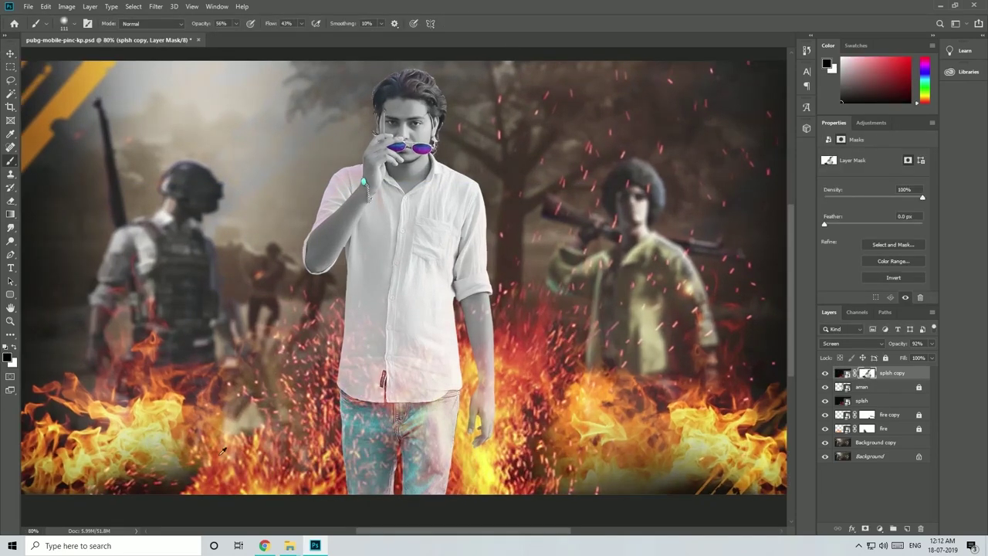
Apply a Gaussian Blur with a 1.0 px radius to the splsh layer beneath the man
{"action": "scroll", "coordinate": [223, 454], "scroll_direction": "down", "scroll_amount": 1}
{"action": "left_click", "coordinate": [10, 54]}
{"action": "left_click", "coordinate": [862, 401]}
{"action": "left_click", "coordinate": [825, 401]}
{"action": "left_click", "coordinate": [155, 6]}
{"action": "left_click", "coordinate": [320, 171]}
{"action": "left_click_drag", "start_coordinate": [686, 309], "coordinate": [660, 312]}
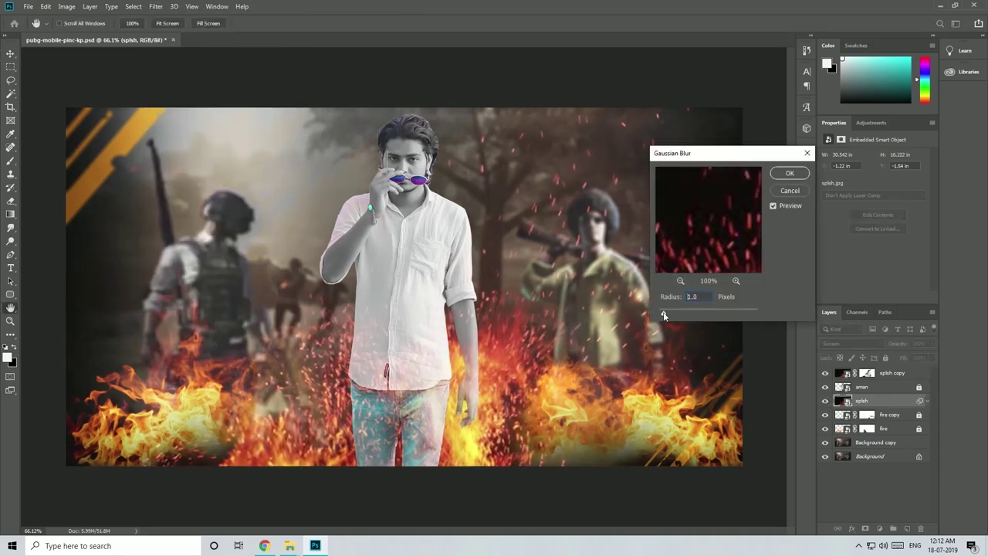
{"action": "key", "text": "Return"}
{"action": "left_click_drag", "start_coordinate": [923, 372], "coordinate": [934, 373]}
{"action": "scroll", "coordinate": [425, 434], "scroll_direction": "up", "scroll_amount": 1}
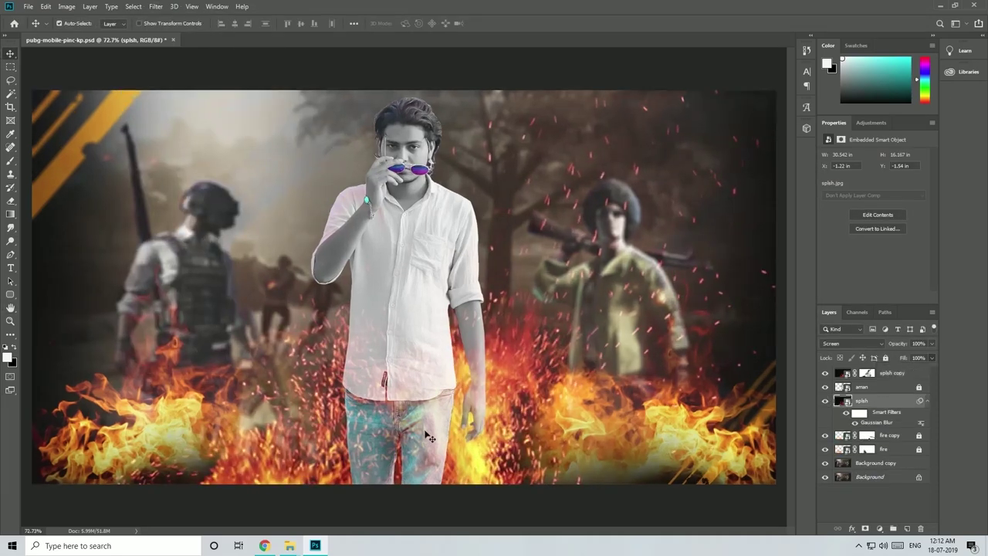
Compare the image with splsh copy hidden and shown, and try shifting that layer to X 3.52 in
{"action": "left_click", "coordinate": [425, 435]}
{"action": "left_click", "coordinate": [825, 374]}
{"action": "left_click", "coordinate": [825, 374]}
{"action": "left_click_drag", "start_coordinate": [448, 406], "coordinate": [449, 407]}
{"action": "scroll", "coordinate": [543, 236], "scroll_direction": "down", "scroll_amount": 1}
{"action": "left_click", "coordinate": [874, 401]}
{"action": "mouse_move", "coordinate": [471, 331]}
{"action": "left_mouse_down"}
{"action": "mouse_move", "coordinate": [438, 325]}
{"action": "mouse_move", "coordinate": [474, 332]}
{"action": "left_mouse_up"}
{"action": "left_click", "coordinate": [908, 376]}
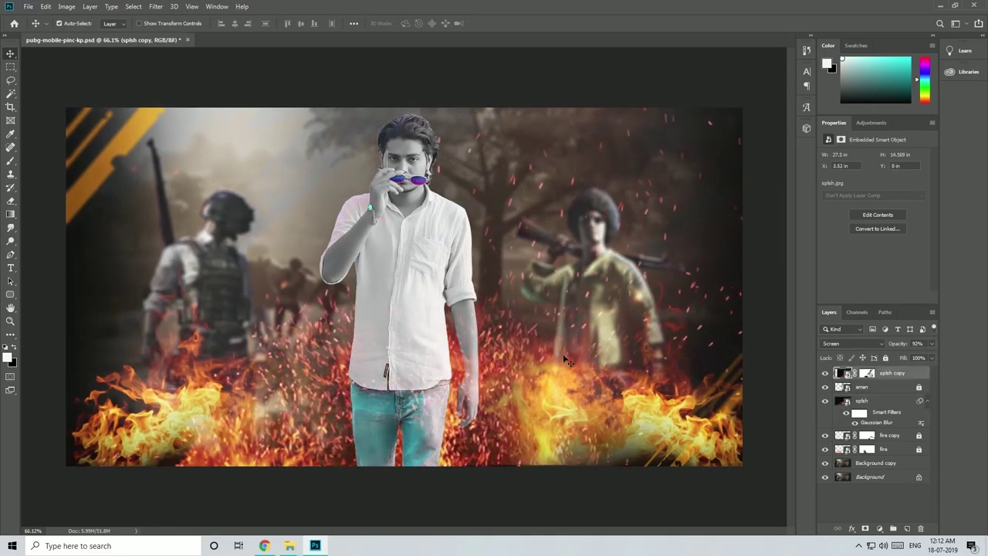
Move the splsh copy sparks right to X 9.06 in, Y 0 in and lock the layer
{"action": "left_click", "coordinate": [886, 358]}
{"action": "left_click", "coordinate": [906, 389]}
{"action": "left_click", "coordinate": [913, 403]}
{"action": "left_click_drag", "start_coordinate": [480, 393], "coordinate": [545, 386]}
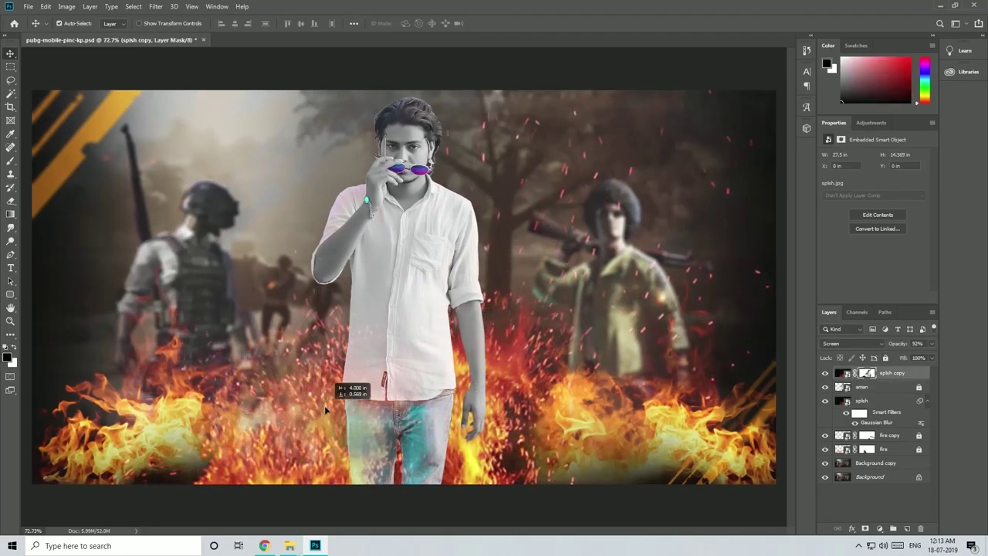
{"action": "left_click_drag", "start_coordinate": [325, 410], "coordinate": [443, 389]}
{"action": "scroll", "coordinate": [268, 408], "scroll_direction": "down", "scroll_amount": 2}
{"action": "left_click", "coordinate": [890, 404]}
{"action": "left_click", "coordinate": [893, 374]}
{"action": "left_click", "coordinate": [885, 358]}
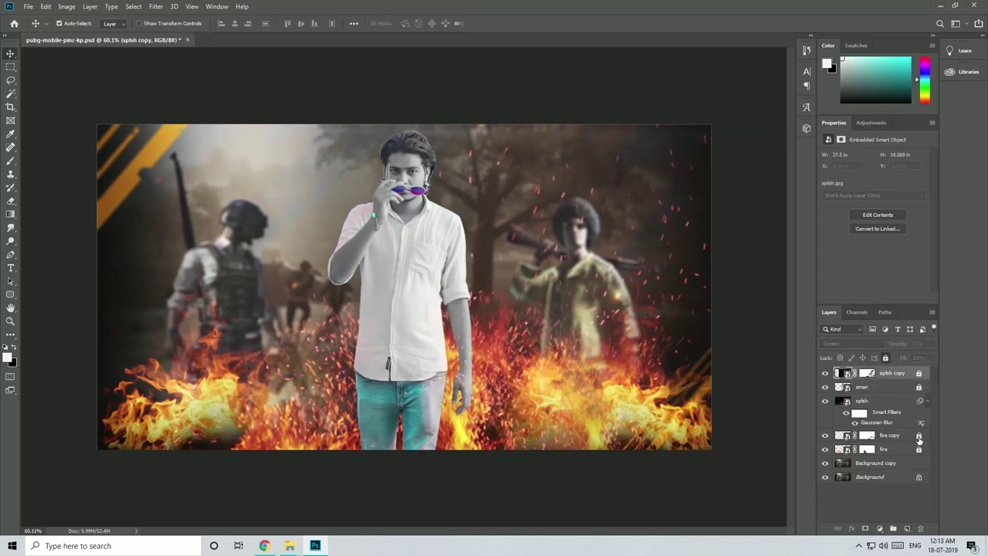
Lock the splsh layer, unlock splsh copy and raise splsh copy's opacity to 100%
{"action": "left_click", "coordinate": [892, 402]}
{"action": "mouse_move", "coordinate": [614, 403]}
{"action": "left_mouse_down"}
{"action": "mouse_move", "coordinate": [501, 409]}
{"action": "mouse_move", "coordinate": [511, 392]}
{"action": "mouse_move", "coordinate": [629, 404]}
{"action": "left_mouse_up"}
{"action": "left_click", "coordinate": [918, 374]}
{"action": "left_click", "coordinate": [932, 343]}
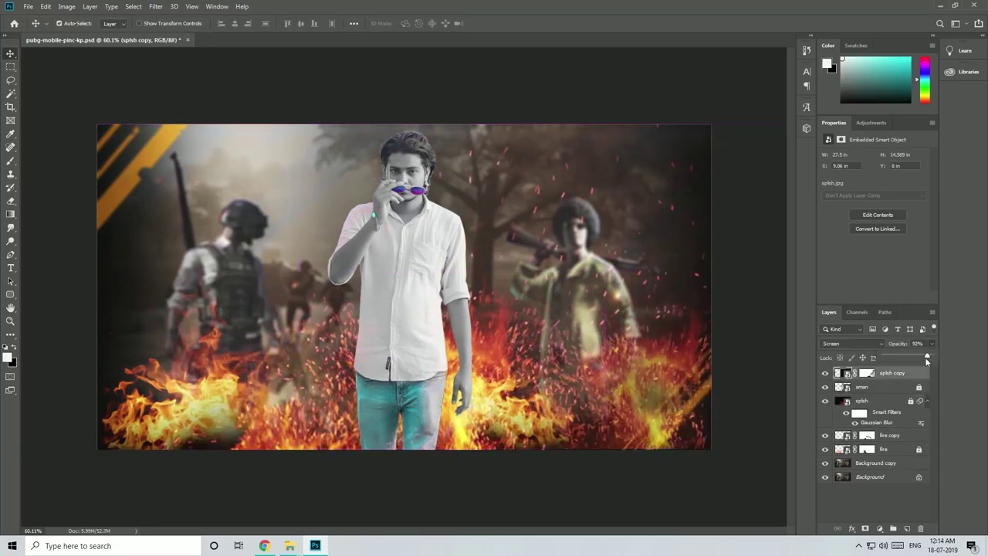
{"action": "left_click_drag", "start_coordinate": [925, 356], "coordinate": [930, 358]}
Bring the fire copy layer to the top of the stack and shift its flames left toward the man's leg
{"action": "scroll", "coordinate": [633, 370], "scroll_direction": "up", "scroll_amount": 2}
{"action": "scroll", "coordinate": [633, 371], "scroll_direction": "down", "scroll_amount": 2}
{"action": "scroll", "coordinate": [633, 370], "scroll_direction": "up", "scroll_amount": 1}
{"action": "left_click_drag", "start_coordinate": [897, 437], "coordinate": [896, 368]}
{"action": "left_click_drag", "start_coordinate": [552, 420], "coordinate": [488, 432]}
Paint on the fire copy layer's mask to blend the flames around the man's jeans
{"action": "scroll", "coordinate": [444, 355], "scroll_direction": "up", "scroll_amount": 2}
{"action": "left_click", "coordinate": [867, 373]}
{"action": "left_click", "coordinate": [10, 160]}
{"action": "scroll", "coordinate": [463, 394], "scroll_direction": "up", "scroll_amount": 5}
{"action": "left_click_drag", "start_coordinate": [363, 383], "coordinate": [332, 440]}
{"action": "key", "text": "x"}
{"action": "mouse_move", "coordinate": [332, 444]}
{"action": "left_mouse_down"}
{"action": "mouse_move", "coordinate": [286, 433]}
{"action": "mouse_move", "coordinate": [342, 446]}
{"action": "mouse_move", "coordinate": [332, 470]}
{"action": "left_mouse_up"}
{"action": "key", "text": "x"}
{"action": "scroll", "coordinate": [333, 470], "scroll_direction": "down", "scroll_amount": 8}
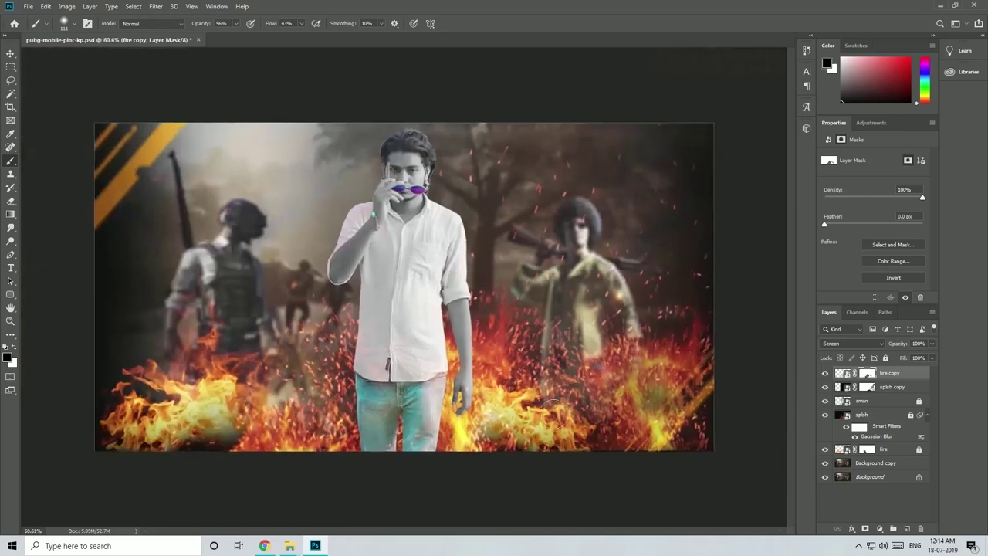
Paint on the splsh copy mask to refine the sparks over the fire in the image's lower-right corner
{"action": "key", "text": "v"}
{"action": "left_click", "coordinate": [656, 409]}
{"action": "left_click", "coordinate": [866, 387]}
{"action": "key", "text": "b"}
{"action": "left_click_drag", "start_coordinate": [643, 409], "coordinate": [627, 400]}
{"action": "key", "text": "x"}
{"action": "mouse_move", "coordinate": [657, 421]}
{"action": "left_mouse_down"}
{"action": "mouse_move", "coordinate": [626, 373]}
{"action": "mouse_move", "coordinate": [695, 430]}
{"action": "left_mouse_up"}
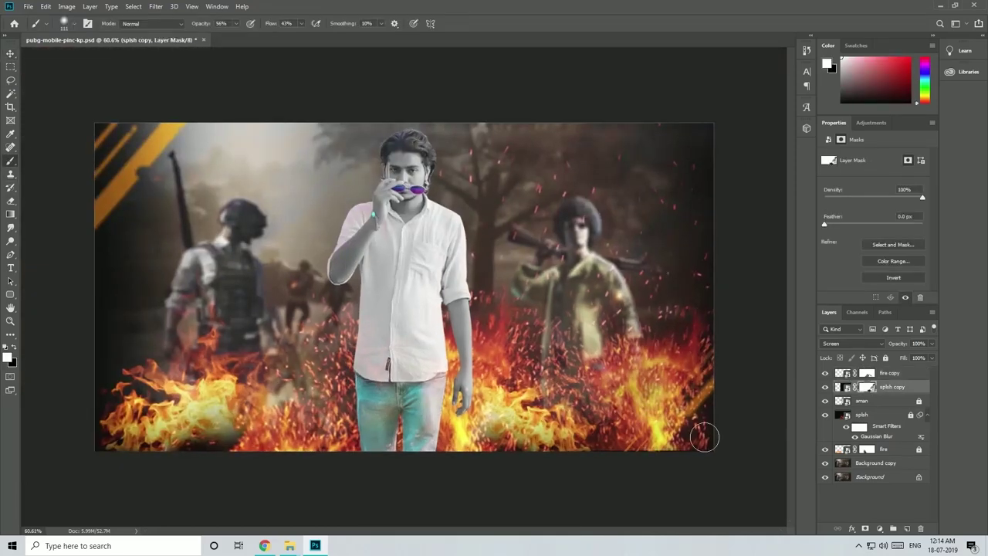
{"action": "left_click", "coordinate": [11, 54]}
Switch to File Explorer's pubg folder and place the fall-sleeveless-genuine-leather-jacket-men image into the composite
{"action": "key", "text": "ctrl+plus"}
{"action": "mouse_move", "coordinate": [293, 542]}
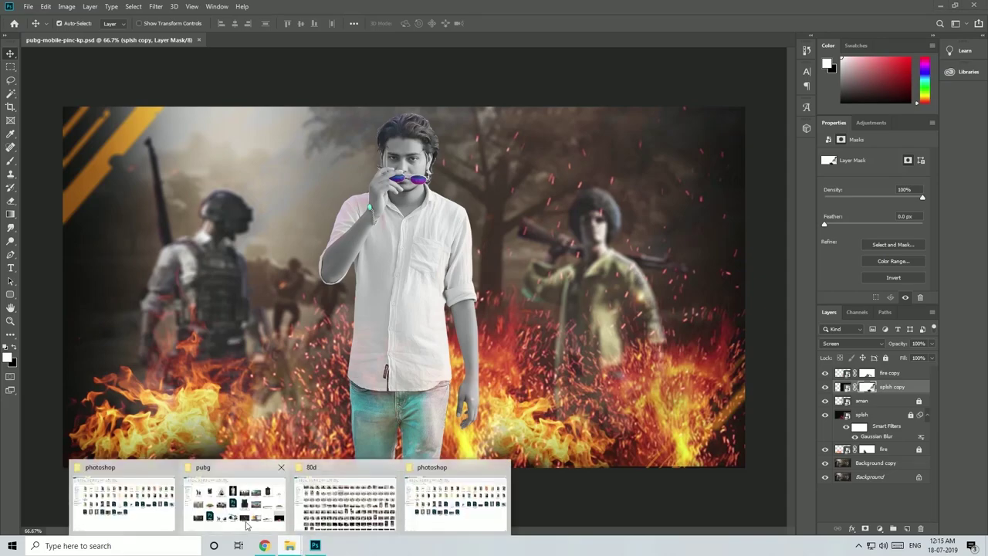
{"action": "left_click", "coordinate": [221, 504]}
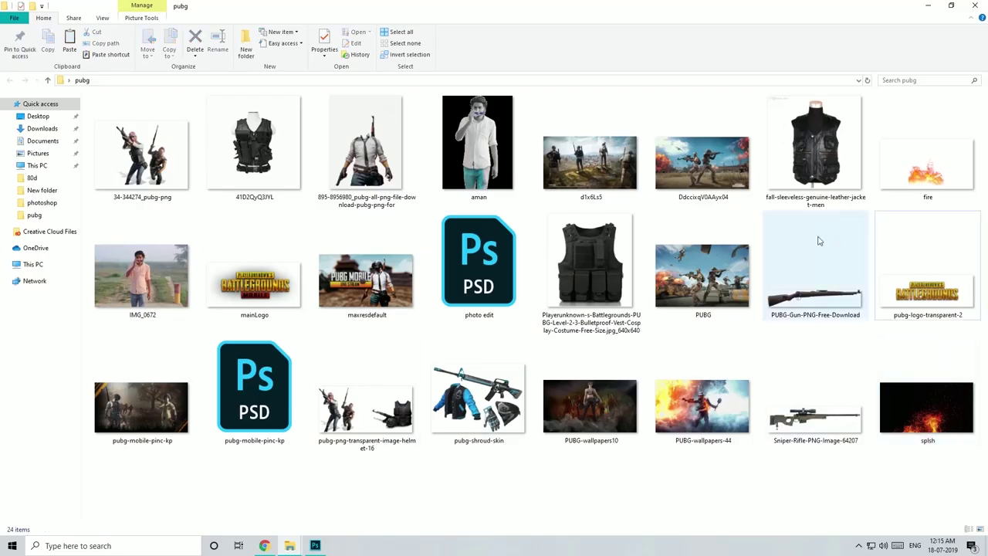
{"action": "left_click", "coordinate": [854, 205]}
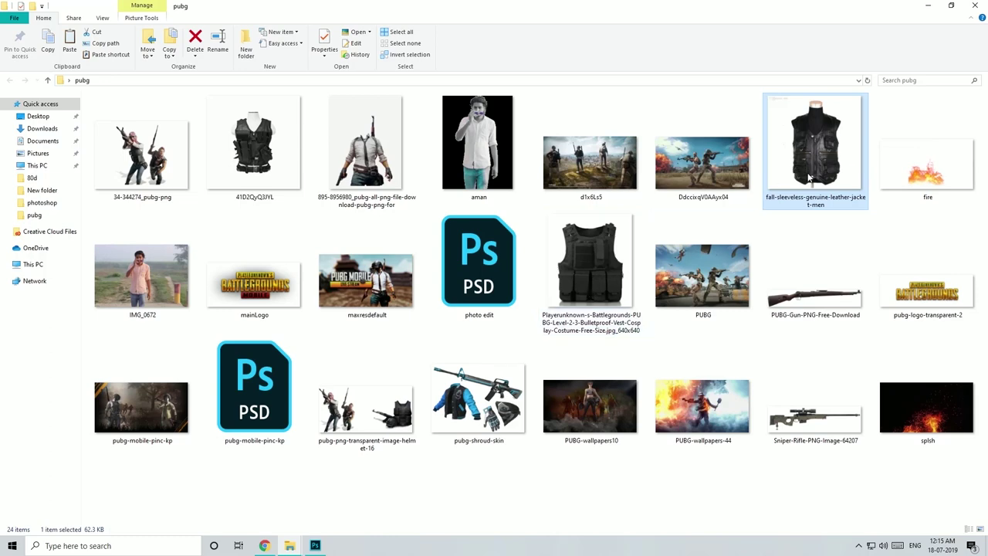
{"action": "left_click_drag", "start_coordinate": [851, 143], "coordinate": [403, 297]}
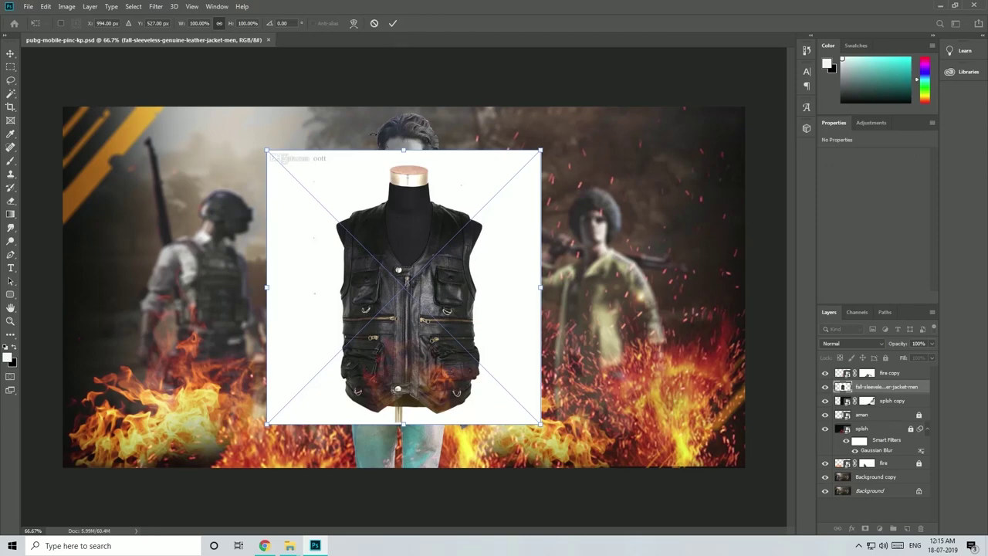
{"action": "scroll", "coordinate": [381, 203], "scroll_direction": "up", "scroll_amount": 3}
{"action": "key", "text": "Return"}
Select the white background around the leather vest, invert the selection and copy the vest to a new layer
{"action": "scroll", "coordinate": [494, 243], "scroll_direction": "up", "scroll_amount": 1}
{"action": "left_click", "coordinate": [11, 93]}
{"action": "left_click", "coordinate": [276, 190]}
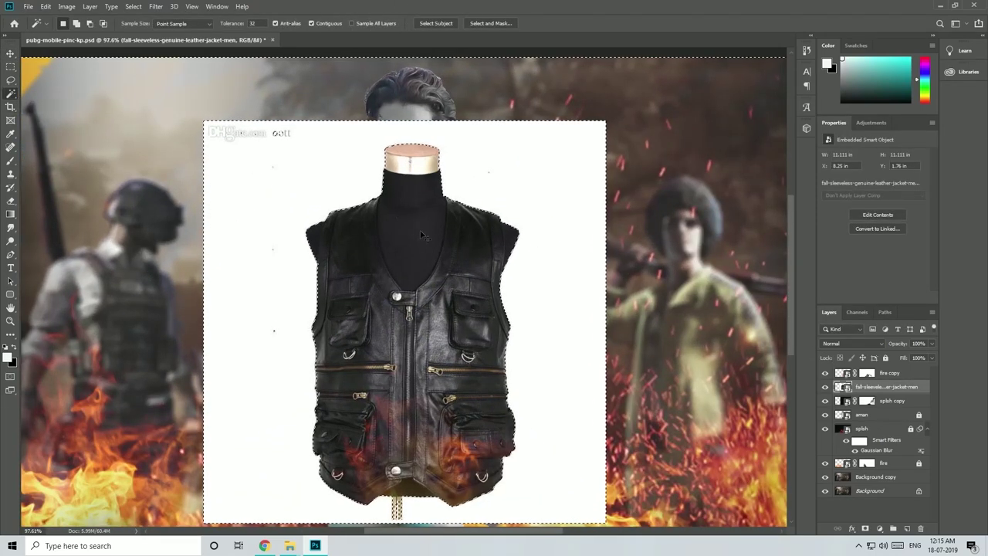
{"action": "key", "text": "ctrl+shift+i"}
{"action": "key", "text": "ctrl+j"}
Delete the original placed vest image layer and shift the cut-out vest left over the man
{"action": "left_click", "coordinate": [825, 401]}
{"action": "scroll", "coordinate": [429, 309], "scroll_direction": "down", "scroll_amount": 2}
{"action": "left_click", "coordinate": [10, 53]}
{"action": "left_click_drag", "start_coordinate": [457, 302], "coordinate": [426, 290]}
{"action": "left_click", "coordinate": [871, 401]}
{"action": "left_click", "coordinate": [921, 529]}
{"action": "left_click", "coordinate": [461, 203]}
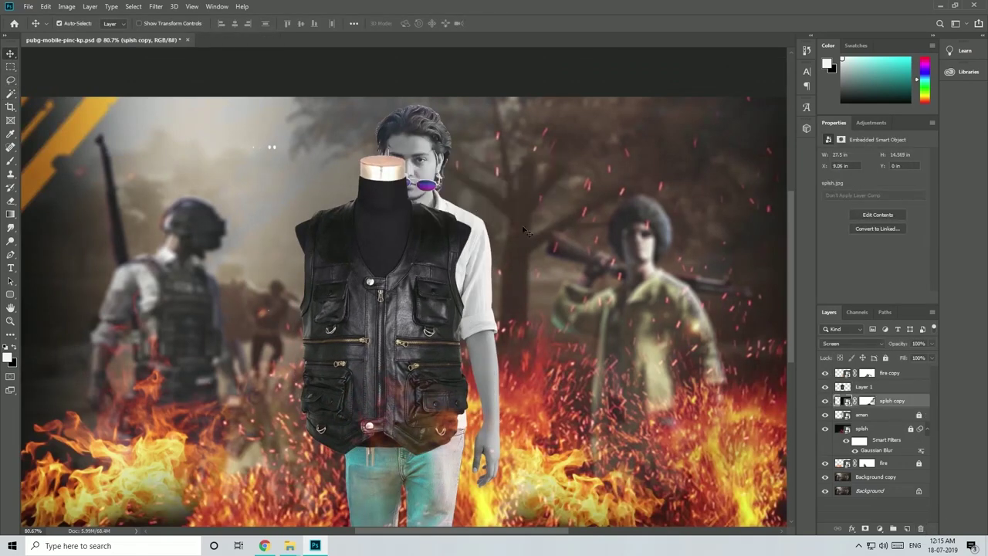
Lasso the leftover watermark specks on the vest layer, delete them and clear the selection
{"action": "scroll", "coordinate": [420, 290], "scroll_direction": "down", "scroll_amount": 2}
{"action": "scroll", "coordinate": [421, 290], "scroll_direction": "up", "scroll_amount": 2}
{"action": "mouse_move", "coordinate": [399, 296]}
{"action": "left_mouse_down"}
{"action": "mouse_move", "coordinate": [411, 301]}
{"action": "mouse_move", "coordinate": [399, 297]}
{"action": "left_mouse_up"}
{"action": "left_click", "coordinate": [10, 80]}
{"action": "left_click_drag", "start_coordinate": [314, 113], "coordinate": [210, 108]}
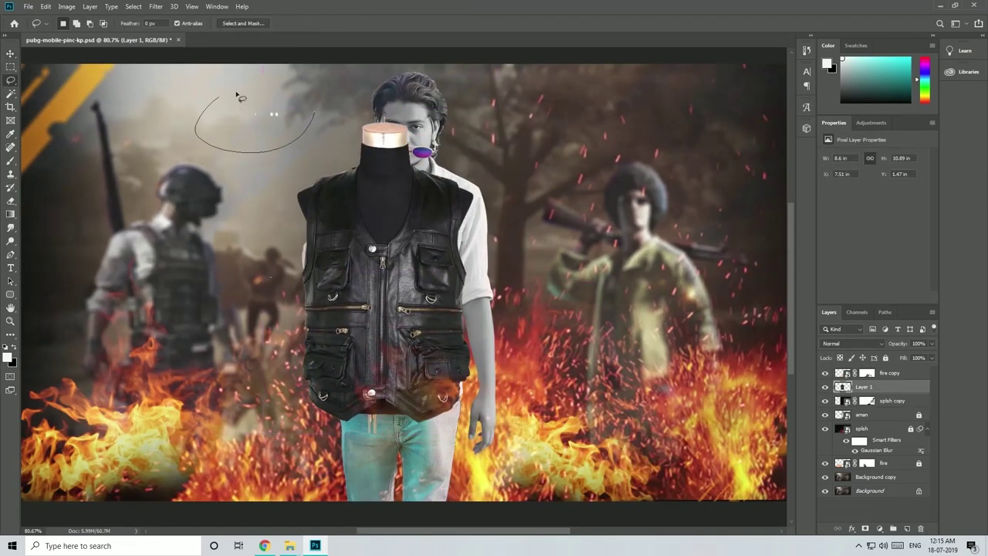
{"action": "key", "text": "ctrl+d"}
{"action": "scroll", "coordinate": [392, 219], "scroll_direction": "up", "scroll_amount": 2}
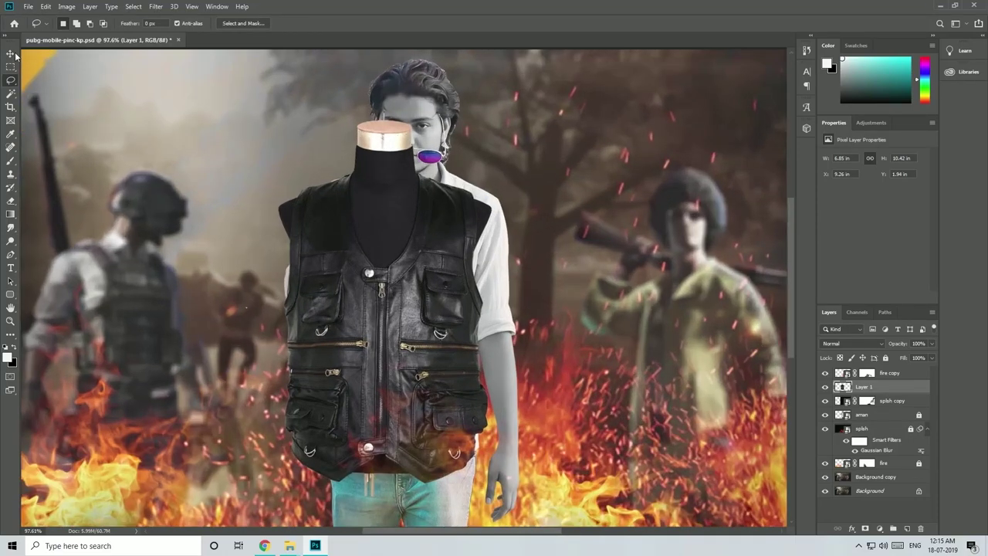
Scale the vest down to about 5.69 by 8.65 in and position it over the man's torso
{"action": "left_click", "coordinate": [11, 52]}
{"action": "scroll", "coordinate": [398, 290], "scroll_direction": "up", "scroll_amount": 1}
{"action": "left_click_drag", "start_coordinate": [398, 294], "coordinate": [430, 276]}
{"action": "key", "text": "ctrl+t"}
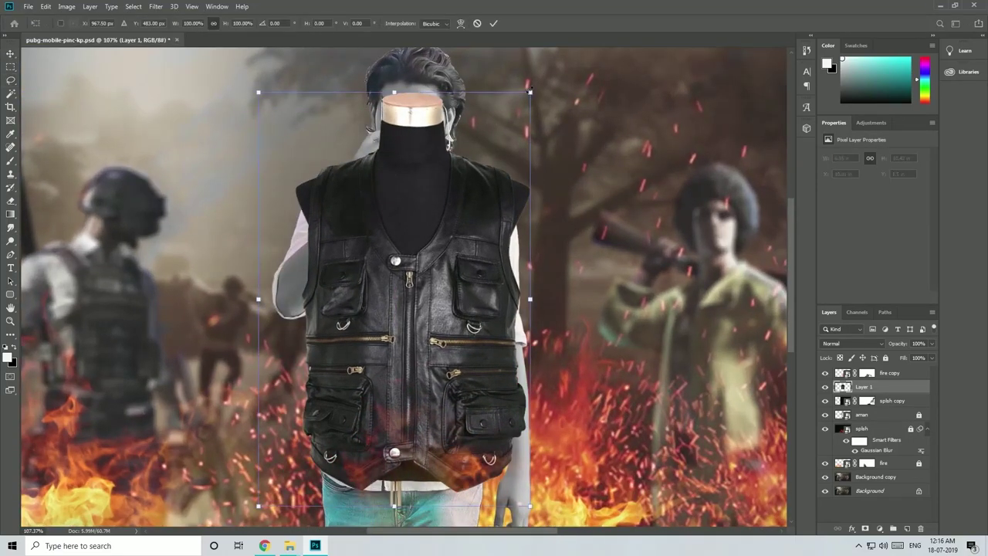
{"action": "left_click_drag", "start_coordinate": [529, 91], "coordinate": [483, 161]}
{"action": "left_click_drag", "start_coordinate": [432, 289], "coordinate": [450, 237]}
{"action": "scroll", "coordinate": [424, 235], "scroll_direction": "up", "scroll_amount": 1}
{"action": "left_click_drag", "start_coordinate": [518, 94], "coordinate": [521, 96]}
{"action": "scroll", "coordinate": [474, 182], "scroll_direction": "up", "scroll_amount": 1}
{"action": "left_click_drag", "start_coordinate": [485, 176], "coordinate": [491, 179]}
{"action": "key", "text": "Return"}
{"action": "scroll", "coordinate": [399, 157], "scroll_direction": "up", "scroll_amount": 4}
{"action": "mouse_move", "coordinate": [344, 179]}
{"action": "left_mouse_down"}
{"action": "mouse_move", "coordinate": [348, 216]}
{"action": "mouse_move", "coordinate": [342, 173]}
{"action": "left_mouse_up"}
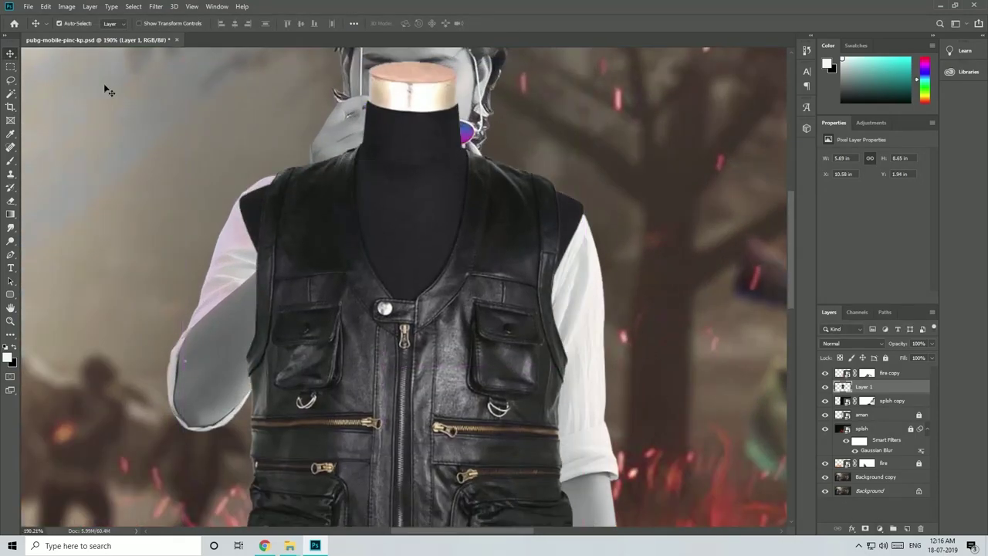
Lasso the mannequin's neck and collar opening, invert the selection and mask that area out of the vest layer
{"action": "key", "text": "l"}
{"action": "scroll", "coordinate": [363, 159], "scroll_direction": "up", "scroll_amount": 2}
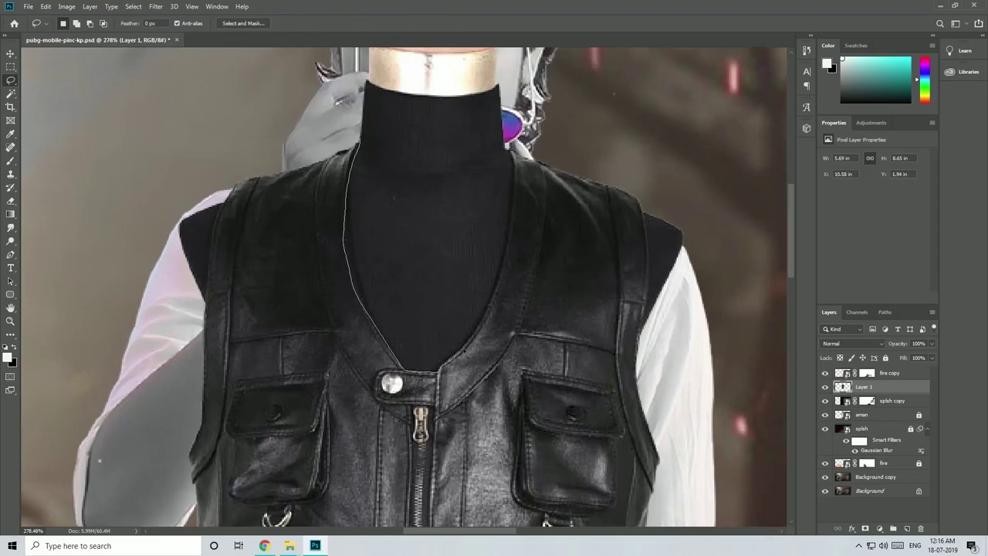
{"action": "left_click_drag", "start_coordinate": [347, 144], "coordinate": [360, 143]}
{"action": "scroll", "coordinate": [432, 253], "scroll_direction": "down", "scroll_amount": 3}
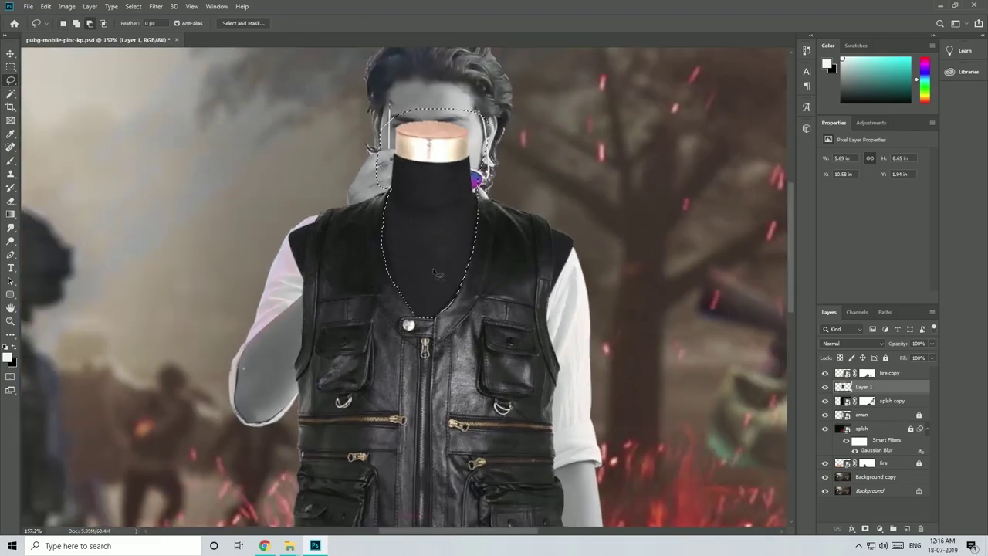
{"action": "key", "text": "ctrl+shift+i"}
{"action": "left_click", "coordinate": [866, 529]}
{"action": "scroll", "coordinate": [616, 390], "scroll_direction": "down", "scroll_amount": 3}
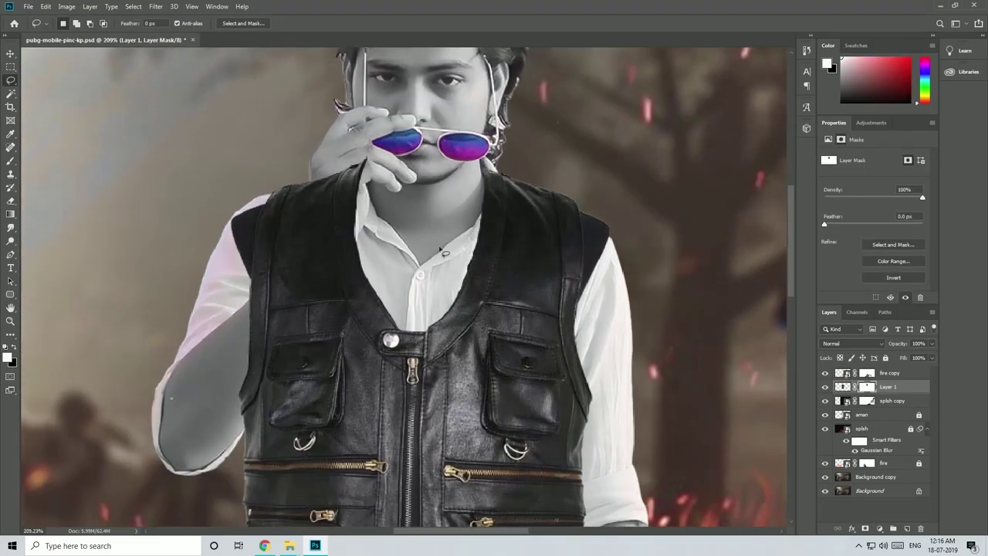
Lower the vest layer's opacity to 64% so the man's body shows through
{"action": "key", "text": "v"}
{"action": "scroll", "coordinate": [506, 332], "scroll_direction": "up", "scroll_amount": 1}
{"action": "scroll", "coordinate": [504, 329], "scroll_direction": "up", "scroll_amount": 1}
{"action": "left_click", "coordinate": [932, 344]}
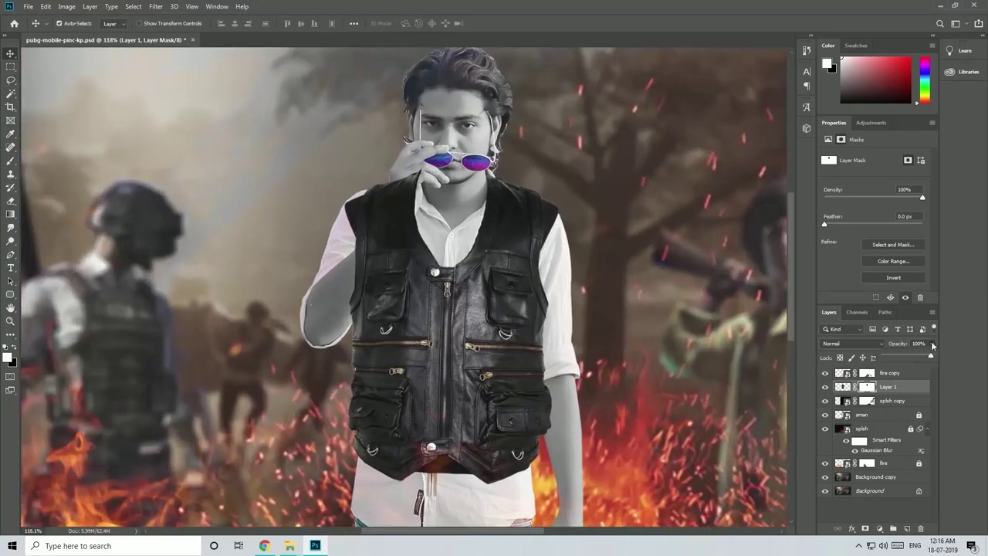
{"action": "left_click_drag", "start_coordinate": [931, 356], "coordinate": [914, 356]}
{"action": "scroll", "coordinate": [498, 220], "scroll_direction": "up", "scroll_amount": 8}
{"action": "scroll", "coordinate": [418, 210], "scroll_direction": "down", "scroll_amount": 5}
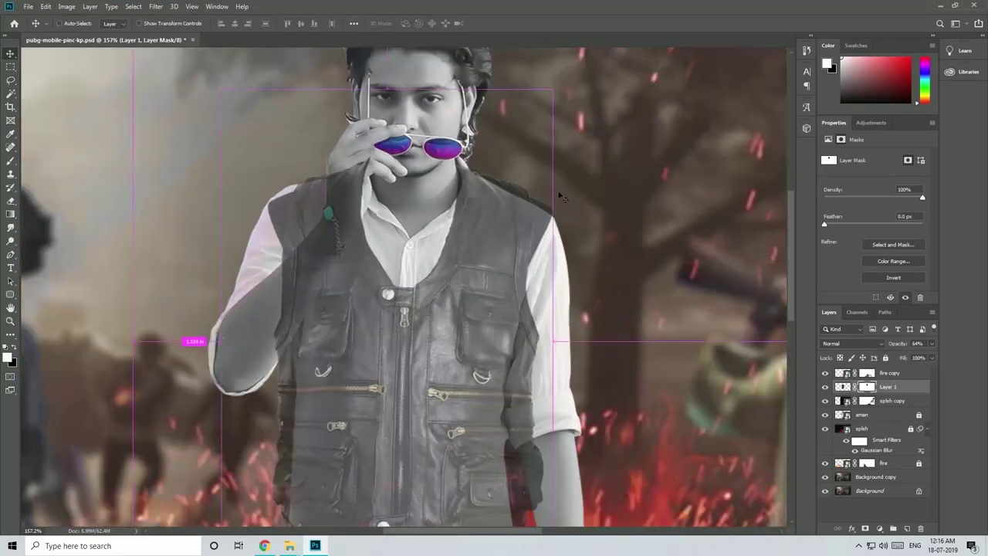
Rotate the vest about 0.76°, nudge it to fit the man's shoulders and restore its opacity to 100%
{"action": "key", "text": "ctrl+t"}
{"action": "left_click_drag", "start_coordinate": [556, 111], "coordinate": [557, 115]}
{"action": "left_click_drag", "start_coordinate": [516, 204], "coordinate": [512, 205]}
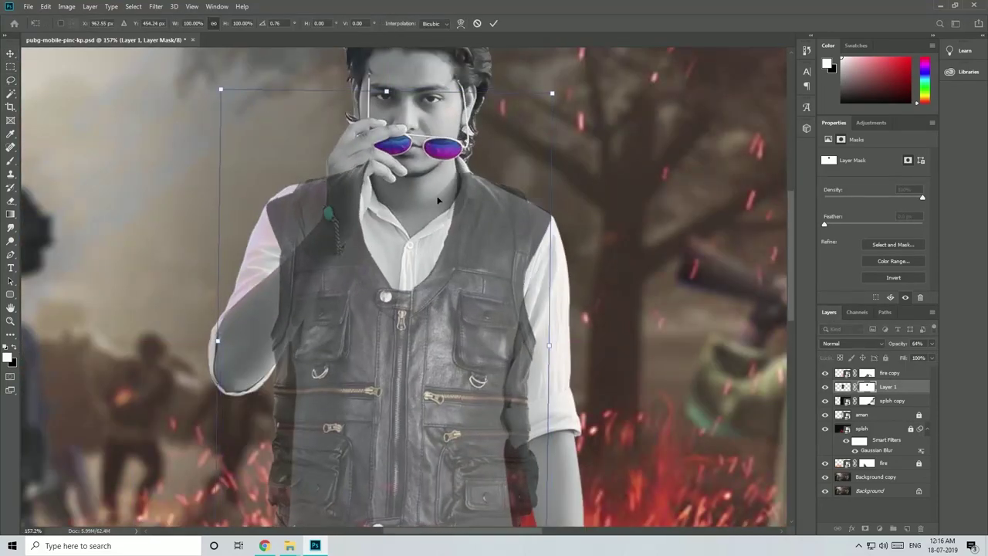
{"action": "left_click", "coordinate": [494, 24]}
{"action": "left_click", "coordinate": [932, 344]}
{"action": "left_click_drag", "start_coordinate": [914, 356], "coordinate": [932, 355]}
{"action": "scroll", "coordinate": [494, 309], "scroll_direction": "down", "scroll_amount": 5}
{"action": "scroll", "coordinate": [464, 356], "scroll_direction": "up", "scroll_amount": 3}
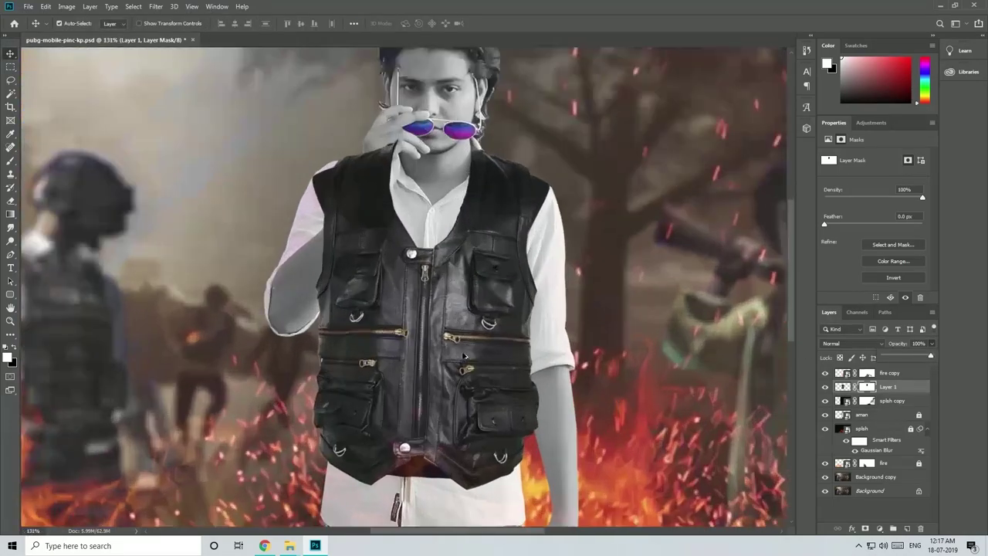
Brush black on the vest layer's mask to uncover the man's raised forearm and hand
{"action": "scroll", "coordinate": [440, 305], "scroll_direction": "up", "scroll_amount": 1}
{"action": "left_click", "coordinate": [10, 162]}
{"action": "scroll", "coordinate": [395, 203], "scroll_direction": "up", "scroll_amount": 2}
{"action": "key", "text": "x"}
{"action": "mouse_move", "coordinate": [298, 214]}
{"action": "left_mouse_down"}
{"action": "mouse_move", "coordinate": [335, 235]}
{"action": "mouse_move", "coordinate": [241, 247]}
{"action": "mouse_move", "coordinate": [365, 72]}
{"action": "left_mouse_up"}
{"action": "scroll", "coordinate": [351, 202], "scroll_direction": "up", "scroll_amount": 4}
Trace a closed Pen path along the forearm's lower edge and around the faded part of the vest front
{"action": "scroll", "coordinate": [317, 369], "scroll_direction": "up", "scroll_amount": 1}
{"action": "key", "text": "p"}
{"action": "scroll", "coordinate": [317, 369], "scroll_direction": "up", "scroll_amount": 2}
{"action": "left_click", "coordinate": [249, 417]}
{"action": "scroll", "coordinate": [377, 180], "scroll_direction": "up", "scroll_amount": 10}
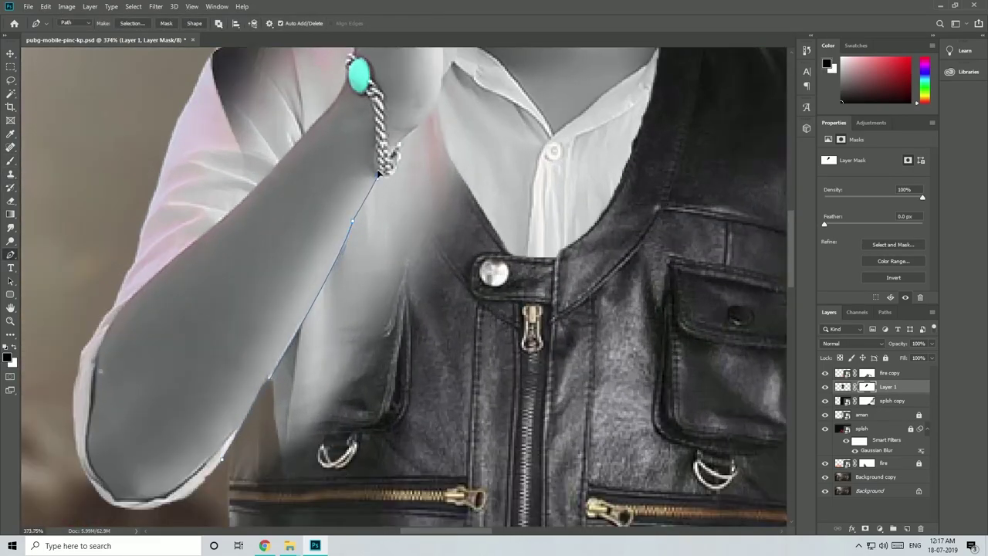
{"action": "left_click", "coordinate": [377, 180]}
{"action": "scroll", "coordinate": [416, 126], "scroll_direction": "down", "scroll_amount": 5}
{"action": "left_click", "coordinate": [452, 112]}
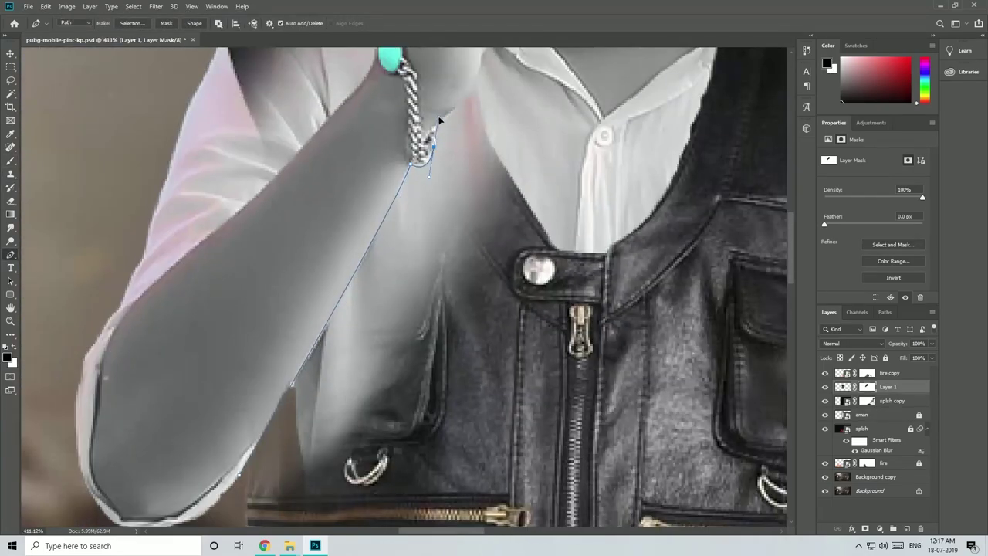
{"action": "left_click_drag", "start_coordinate": [534, 193], "coordinate": [531, 196]}
{"action": "scroll", "coordinate": [533, 196], "scroll_direction": "down", "scroll_amount": 2}
{"action": "left_click_drag", "start_coordinate": [533, 314], "coordinate": [523, 342]}
{"action": "left_click", "coordinate": [347, 490]}
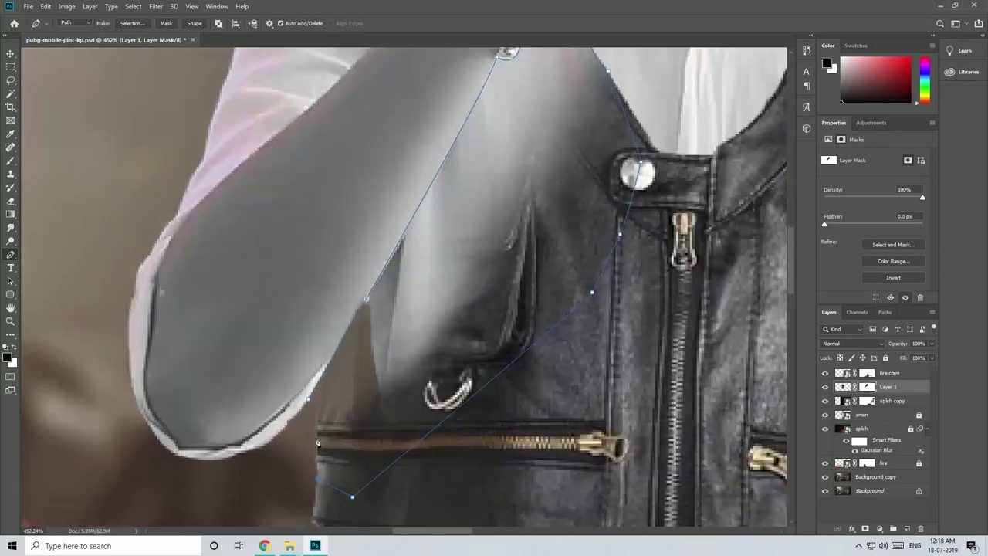
{"action": "left_click", "coordinate": [312, 396]}
Turn the path into a selection and fill it with white on the vest's mask to restore the front, then deselect
{"action": "right_click", "coordinate": [422, 78]}
{"action": "left_click", "coordinate": [456, 120]}
{"action": "key", "text": "Return"}
{"action": "key", "text": "ctrl+BackSpace"}
{"action": "key", "text": "ctrl+d"}
Trace a closed Pen path along the forearm's upper edge, bracelet and wrist, and around the faded shoulder of the vest
{"action": "scroll", "coordinate": [308, 328], "scroll_direction": "up", "scroll_amount": 4}
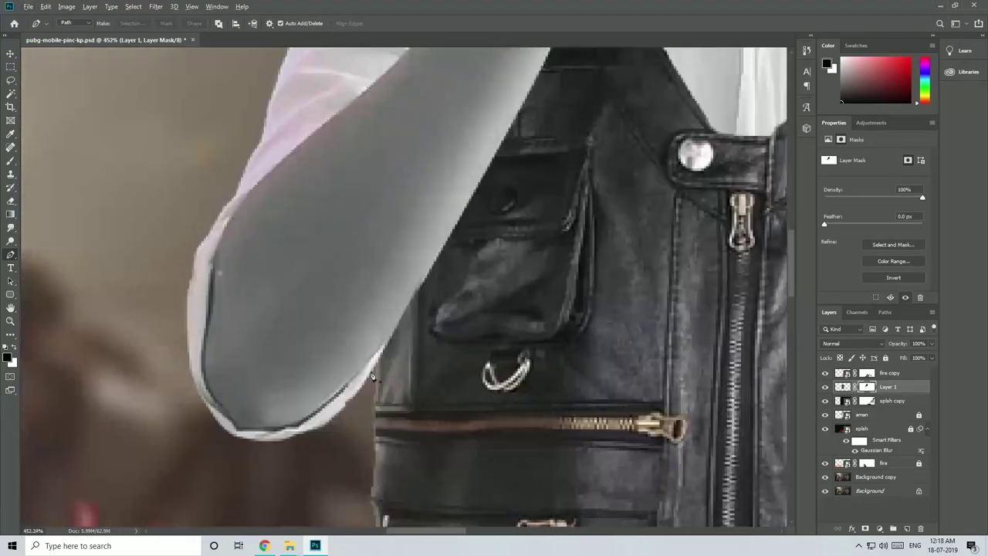
{"action": "scroll", "coordinate": [308, 328], "scroll_direction": "down", "scroll_amount": 2}
{"action": "scroll", "coordinate": [399, 353], "scroll_direction": "up", "scroll_amount": 5}
{"action": "left_click", "coordinate": [355, 412]}
{"action": "left_click_drag", "start_coordinate": [471, 301], "coordinate": [485, 252]}
{"action": "scroll", "coordinate": [485, 253], "scroll_direction": "up", "scroll_amount": 2}
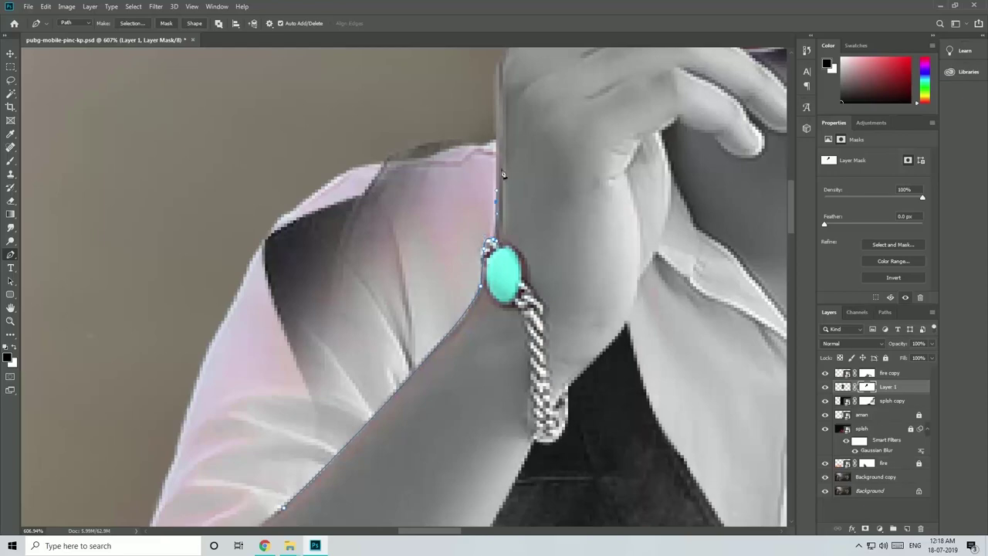
{"action": "left_click", "coordinate": [263, 238]}
{"action": "left_click", "coordinate": [282, 428]}
Convert the shoulder path to a selection, fill it with white on the vest's mask and deselect
{"action": "right_click", "coordinate": [340, 95]}
{"action": "left_click", "coordinate": [376, 137]}
{"action": "key", "text": "Return"}
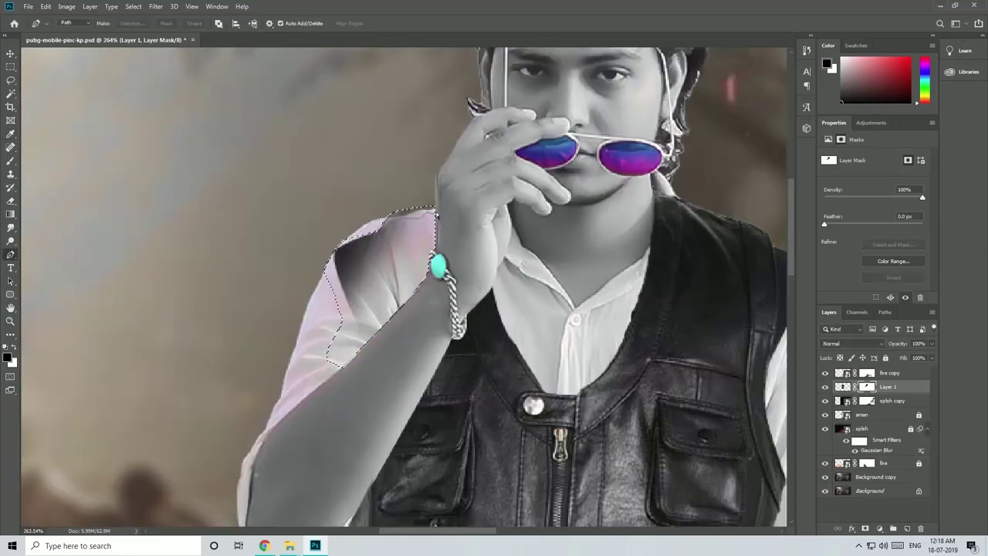
{"action": "key", "text": "ctrl+BackSpace"}
{"action": "key", "text": "ctrl+d"}
Trace the forearm's lower edge near the elbow with the Pen tool and fill that selection with black on the vest's mask
{"action": "scroll", "coordinate": [456, 246], "scroll_direction": "down", "scroll_amount": 5}
{"action": "scroll", "coordinate": [436, 320], "scroll_direction": "up", "scroll_amount": 5}
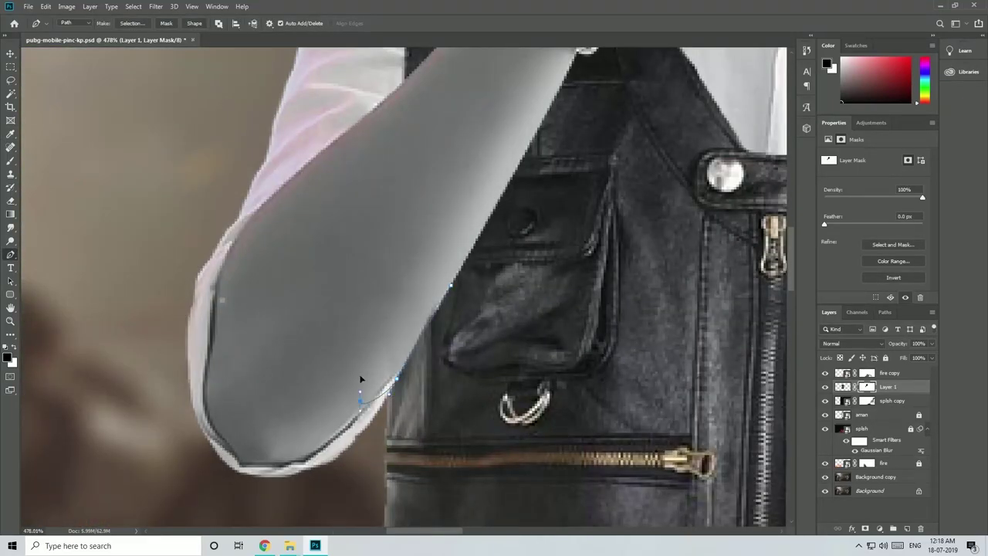
{"action": "key", "text": "ctrl+Return"}
{"action": "key", "text": "x"}
{"action": "scroll", "coordinate": [456, 278], "scroll_direction": "up", "scroll_amount": 1}
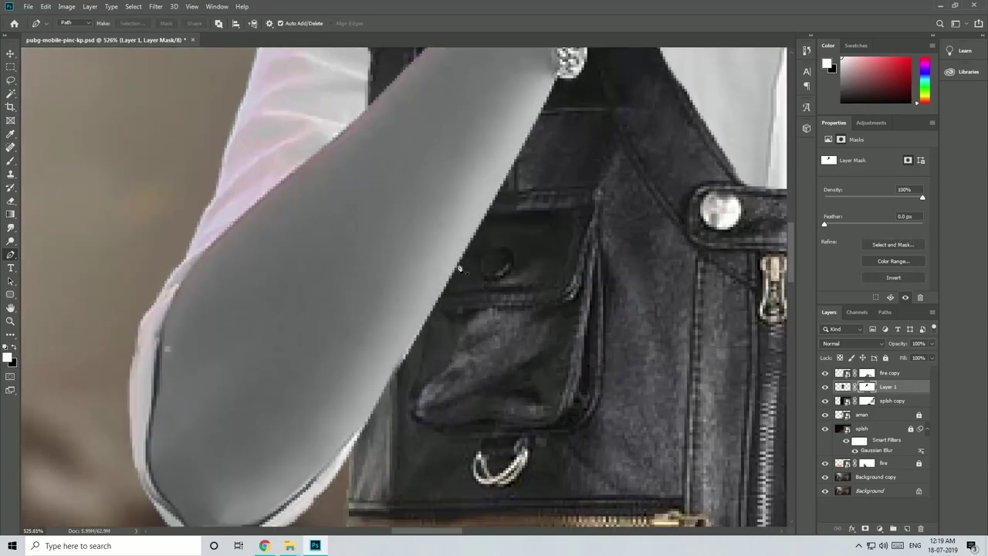
{"action": "left_click", "coordinate": [457, 263]}
{"action": "right_click", "coordinate": [509, 137]}
{"action": "left_click", "coordinate": [546, 180]}
{"action": "left_click", "coordinate": [547, 147]}
{"action": "key", "text": "ctrl+BackSpace"}
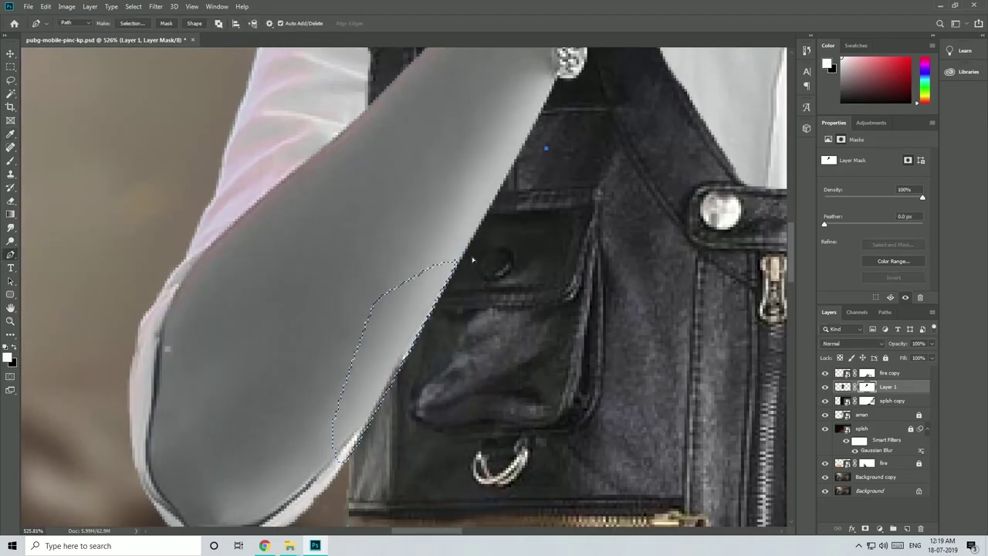
{"action": "key", "text": "ctrl+d"}
Make the vest layer's image active instead of its mask
{"action": "scroll", "coordinate": [425, 324], "scroll_direction": "down", "scroll_amount": 5}
{"action": "key", "text": "v"}
{"action": "left_click_drag", "start_coordinate": [561, 360], "coordinate": [466, 285]}
{"action": "scroll", "coordinate": [372, 156], "scroll_direction": "up", "scroll_amount": 8}
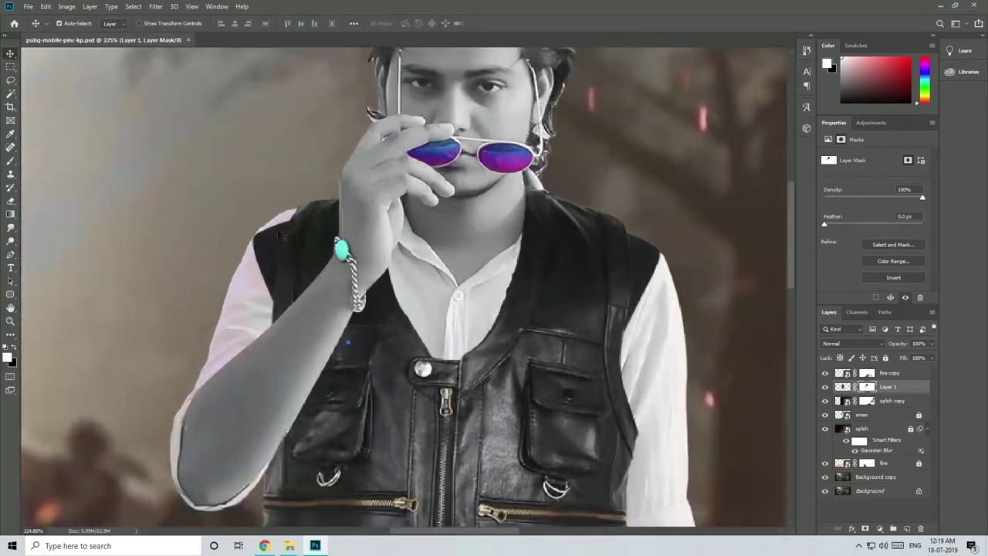
{"action": "left_click_drag", "start_coordinate": [372, 156], "coordinate": [431, 164]}
{"action": "left_click", "coordinate": [843, 387]}
{"action": "scroll", "coordinate": [491, 288], "scroll_direction": "down", "scroll_amount": 5}
{"action": "key", "text": "ctrl+t"}
{"action": "left_click", "coordinate": [471, 211]}
{"action": "scroll", "coordinate": [477, 294], "scroll_direction": "down", "scroll_amount": 2}
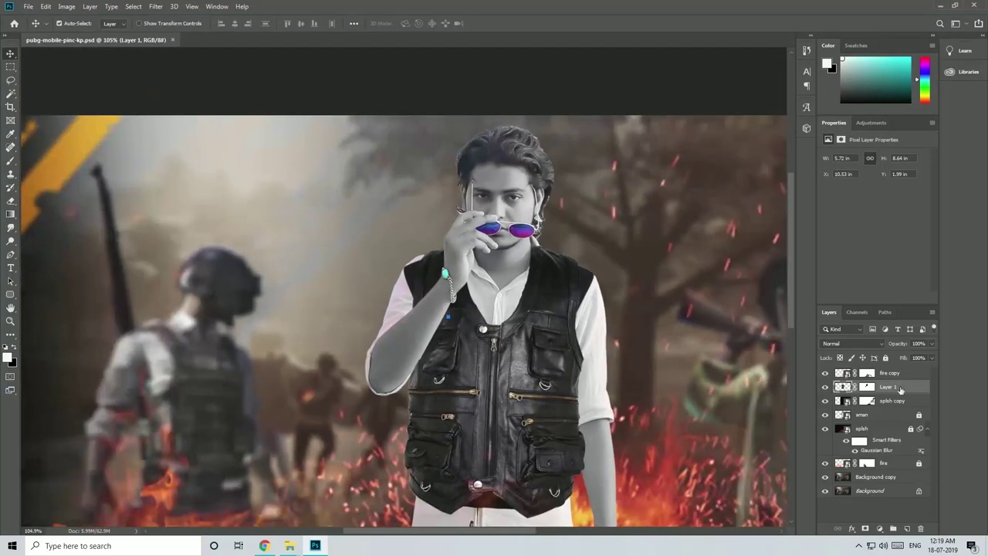
Duplicate the vest layer and convert the copy to a smart object
{"action": "key", "text": "ctrl+j"}
{"action": "right_click", "coordinate": [897, 387]}
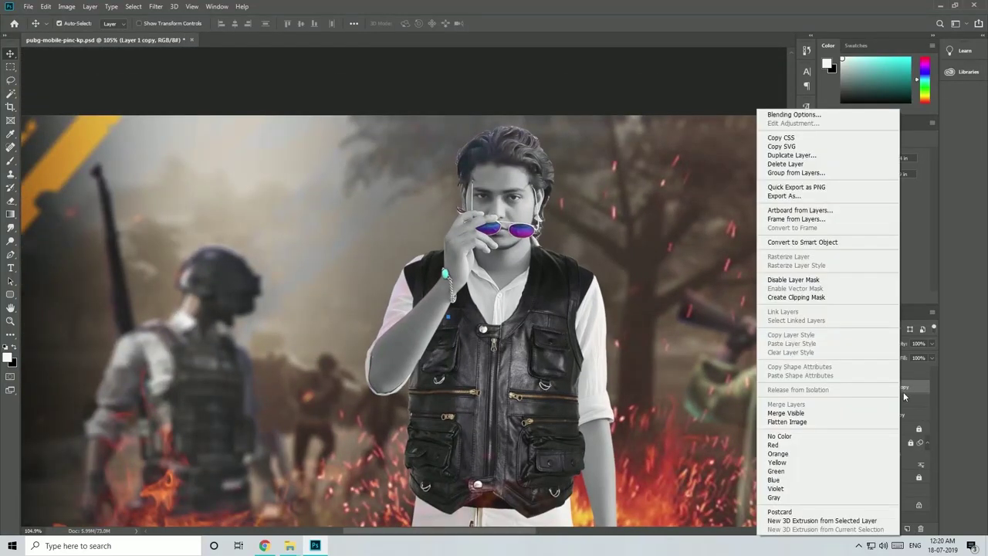
{"action": "left_click", "coordinate": [799, 242]}
{"action": "scroll", "coordinate": [478, 254], "scroll_direction": "up", "scroll_amount": 2}
{"action": "left_click_drag", "start_coordinate": [494, 332], "coordinate": [598, 333]}
{"action": "key", "text": "ctrl+z"}
{"action": "scroll", "coordinate": [494, 232], "scroll_direction": "down", "scroll_amount": 2}
Try to fit the vest's smart object copy to the man's shoulder with the Warp transform
{"action": "key", "text": "ctrl+t"}
{"action": "left_click", "coordinate": [477, 210]}
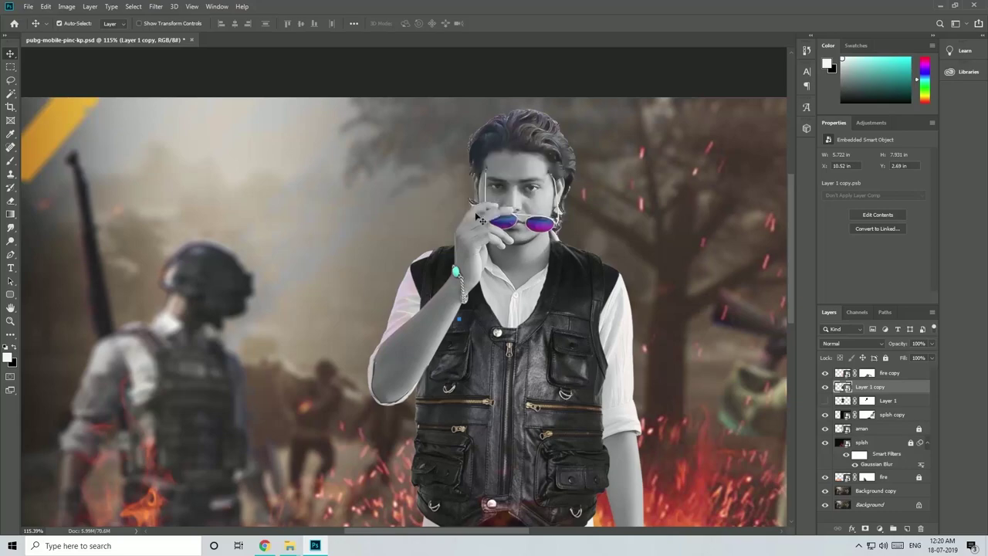
{"action": "scroll", "coordinate": [309, 193], "scroll_direction": "down", "scroll_amount": 2}
{"action": "left_click", "coordinate": [10, 254]}
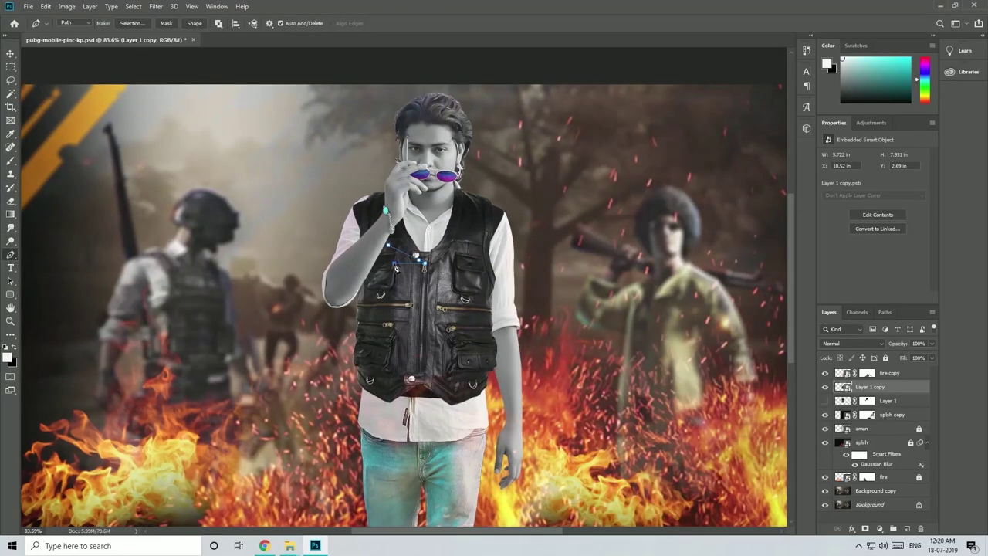
{"action": "key", "text": "v"}
{"action": "scroll", "coordinate": [413, 249], "scroll_direction": "up", "scroll_amount": 3}
{"action": "key", "text": "ctrl+t"}
{"action": "scroll", "coordinate": [519, 328], "scroll_direction": "down", "scroll_amount": 2}
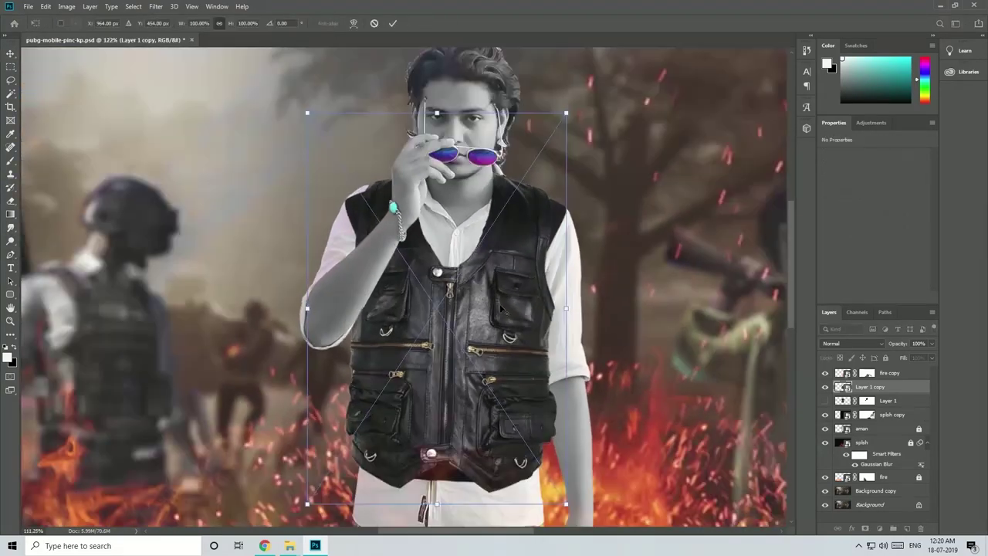
{"action": "scroll", "coordinate": [433, 232], "scroll_direction": "up", "scroll_amount": 4}
{"action": "right_click", "coordinate": [399, 216]}
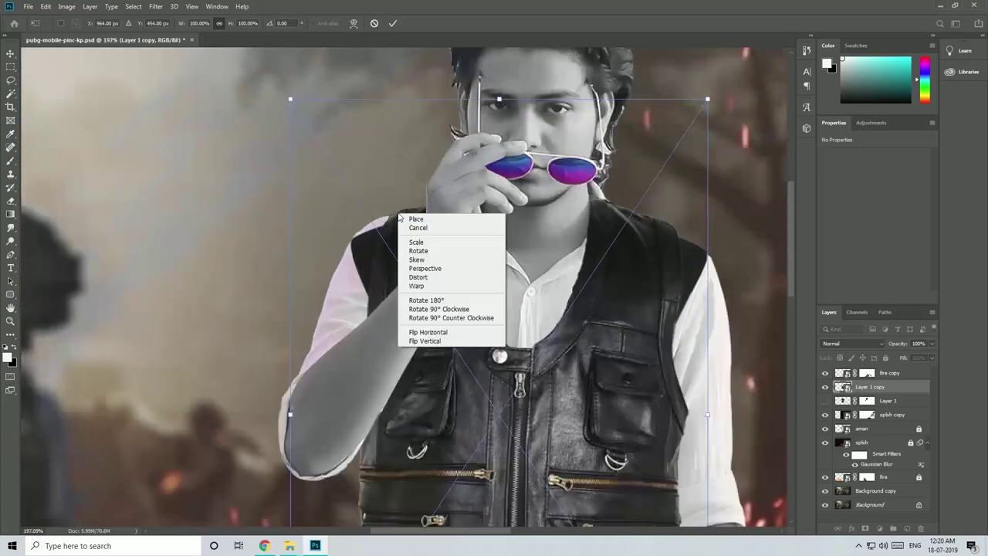
{"action": "left_click", "coordinate": [433, 287]}
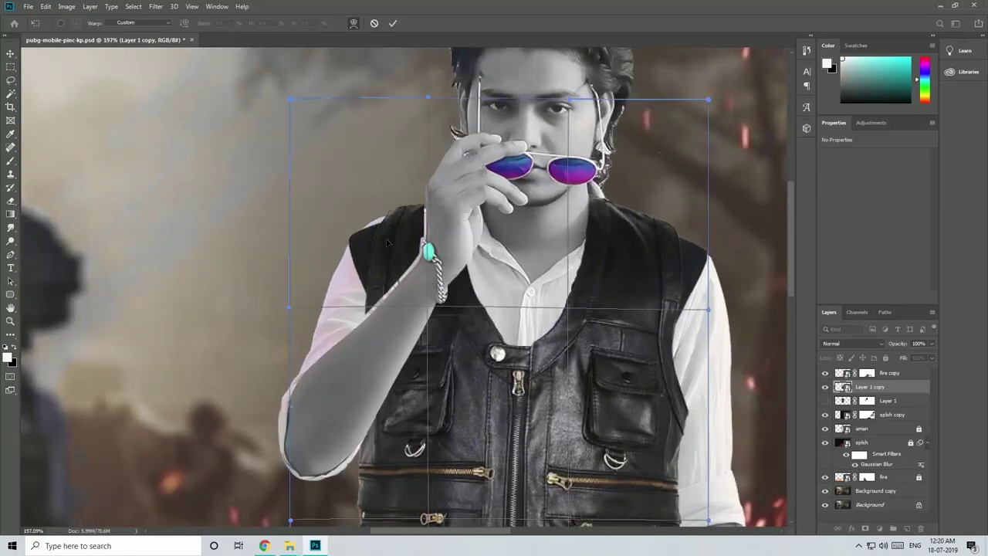
{"action": "scroll", "coordinate": [369, 171], "scroll_direction": "down", "scroll_amount": 1}
{"action": "key", "text": "Return"}
{"action": "scroll", "coordinate": [438, 186], "scroll_direction": "down", "scroll_amount": 3}
Undo the smart object conversion and the duplication of the vest layer
{"action": "key", "text": "ctrl+z"}
{"action": "key", "text": "ctrl+z"}
{"action": "key", "text": "ctrl+z"}
{"action": "key", "text": "ctrl+z"}
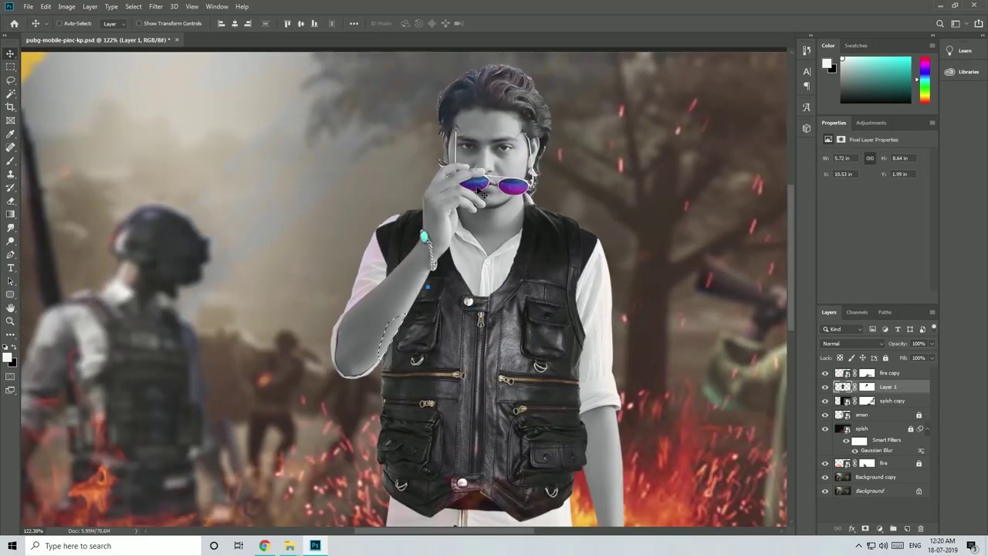
Delete the leftover work path on the forearm
{"action": "right_click", "coordinate": [433, 300]}
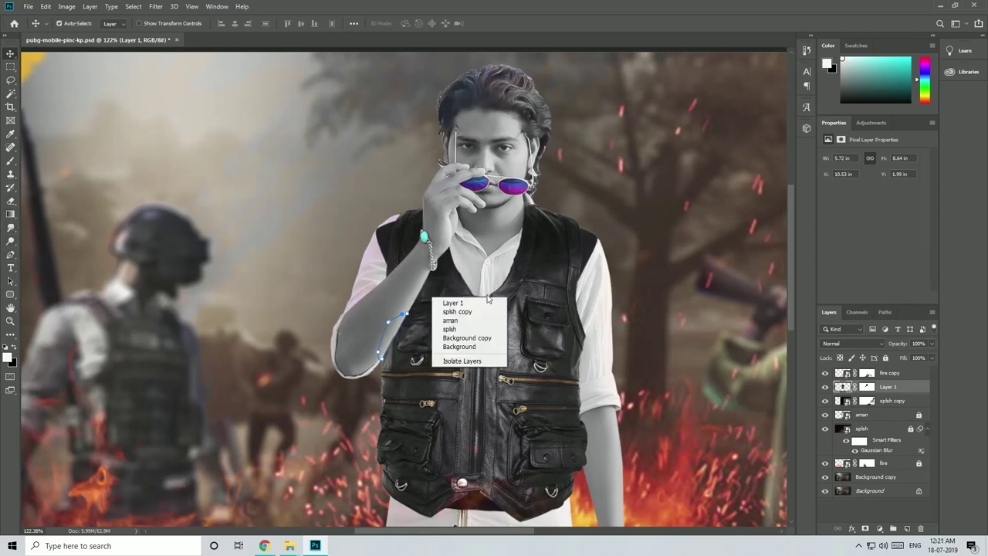
{"action": "left_click", "coordinate": [11, 254]}
{"action": "right_click", "coordinate": [404, 316]}
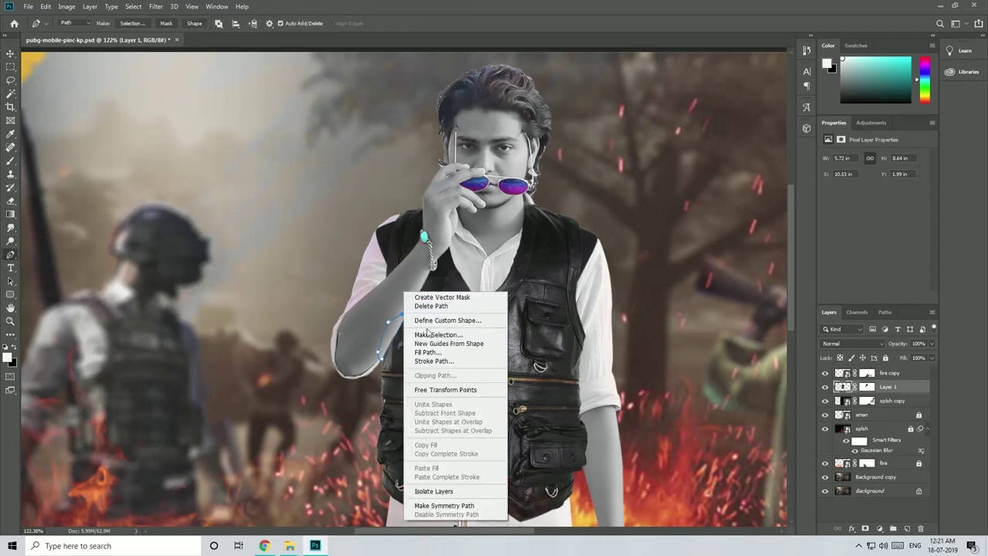
{"action": "left_click", "coordinate": [431, 306]}
{"action": "scroll", "coordinate": [453, 302], "scroll_direction": "up", "scroll_amount": 1}
{"action": "left_click", "coordinate": [11, 54]}
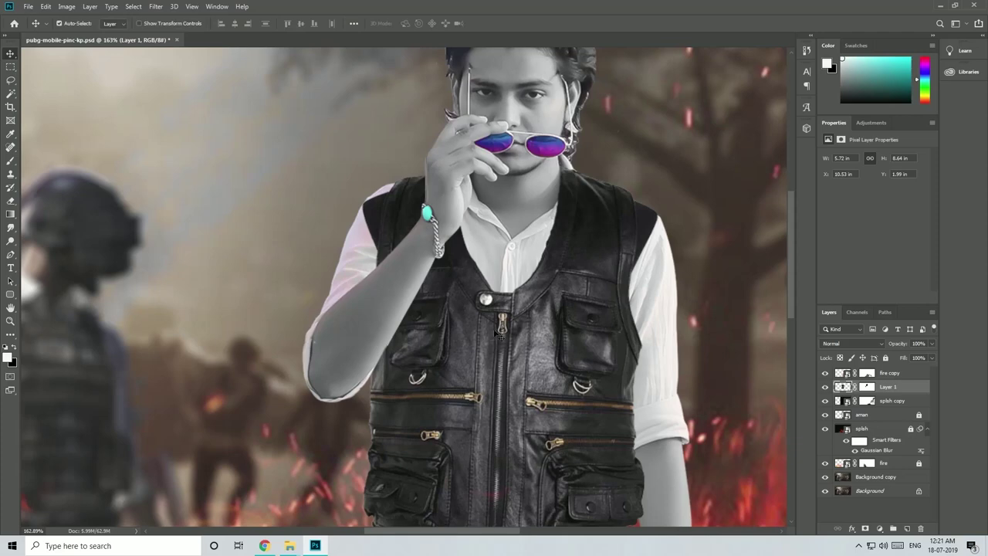
{"action": "key", "text": "ctrl+t"}
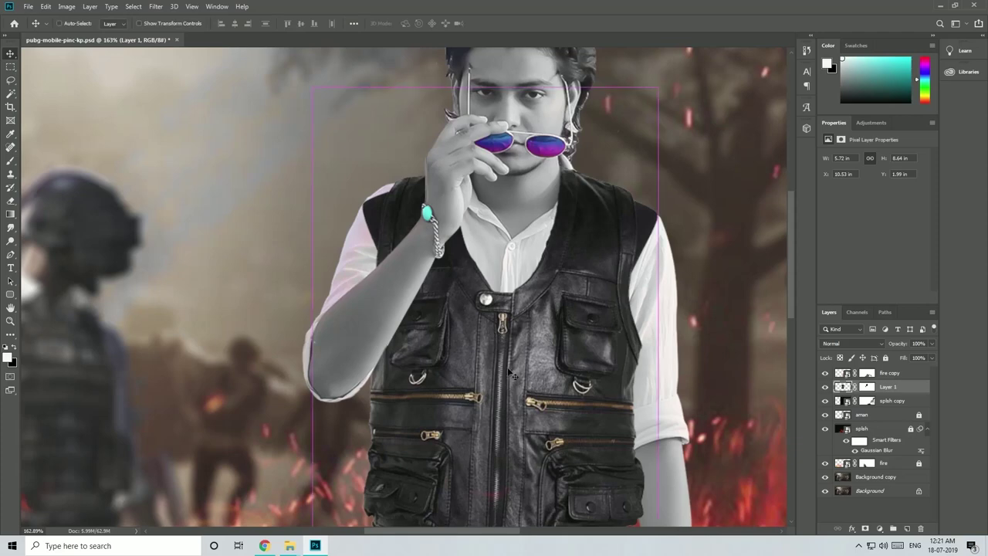
{"action": "scroll", "coordinate": [450, 318], "scroll_direction": "down", "scroll_amount": 2}
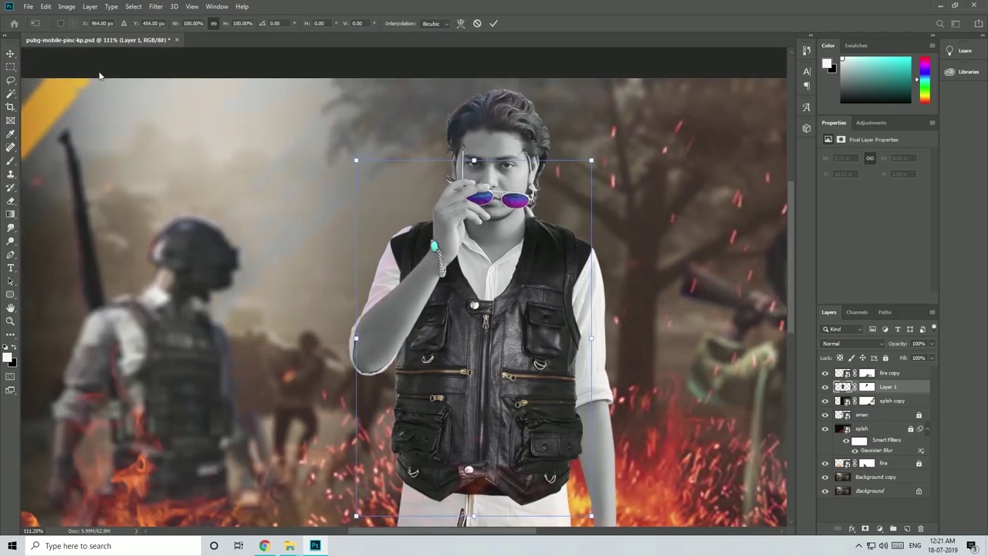
{"action": "left_click", "coordinate": [46, 7]}
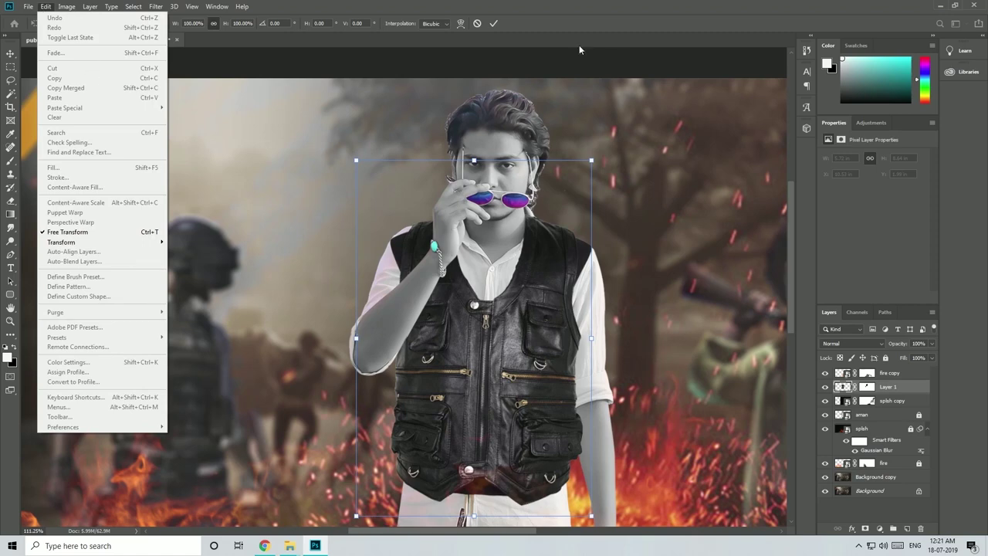
{"action": "left_click", "coordinate": [493, 24]}
Start Puppet Warp on the vest layer and place pins around its shoulders, front, sides and hem
{"action": "left_click", "coordinate": [46, 7]}
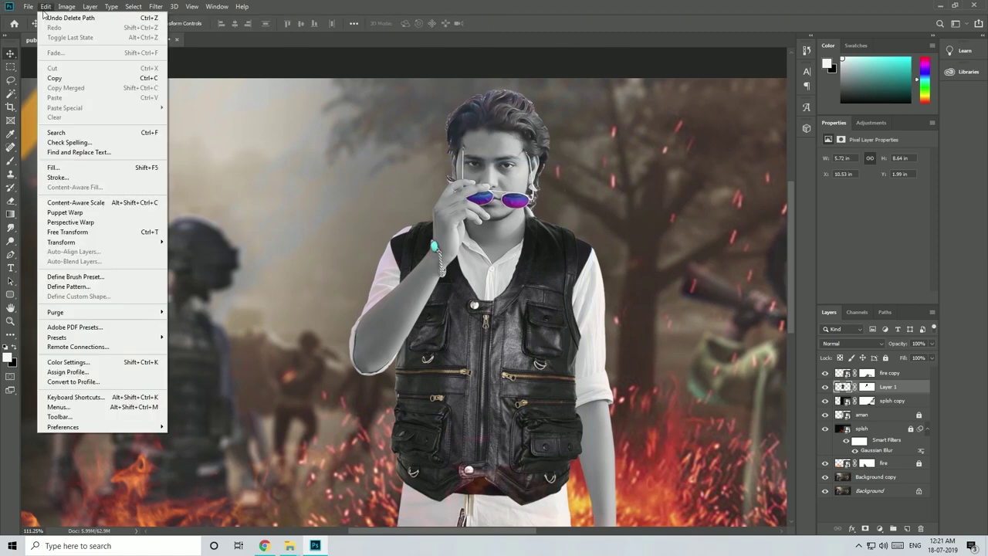
{"action": "left_click", "coordinate": [68, 212]}
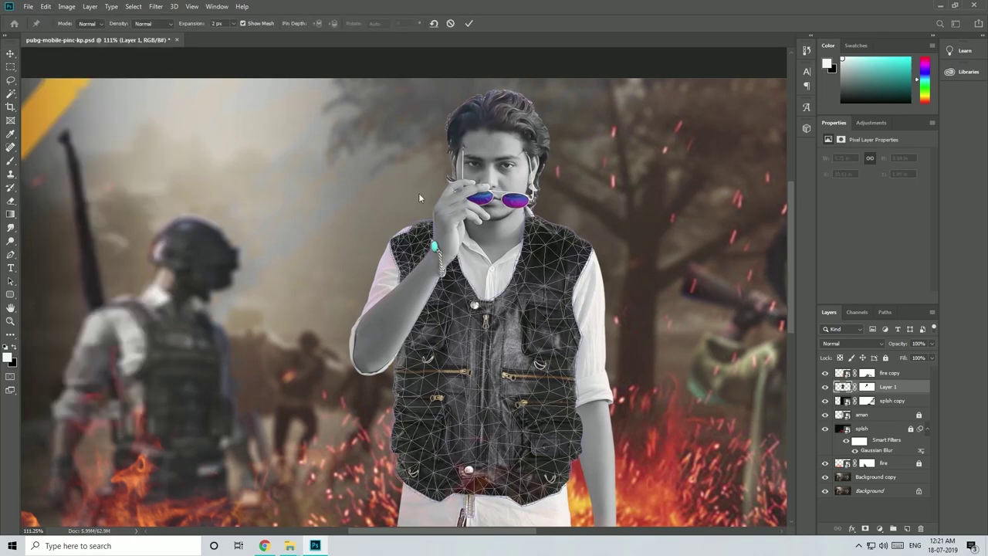
{"action": "scroll", "coordinate": [418, 193], "scroll_direction": "up", "scroll_amount": 7}
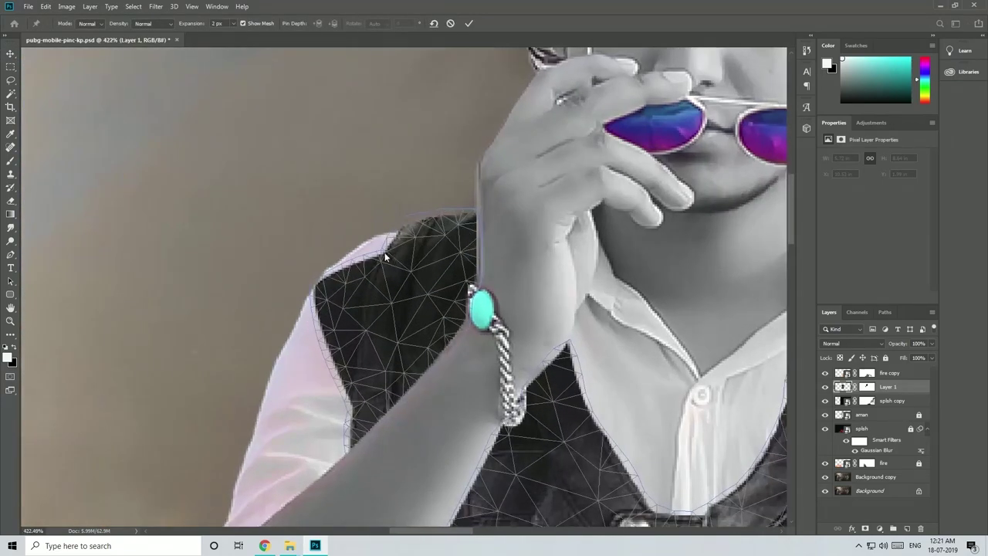
{"action": "scroll", "coordinate": [427, 246], "scroll_direction": "down", "scroll_amount": 4}
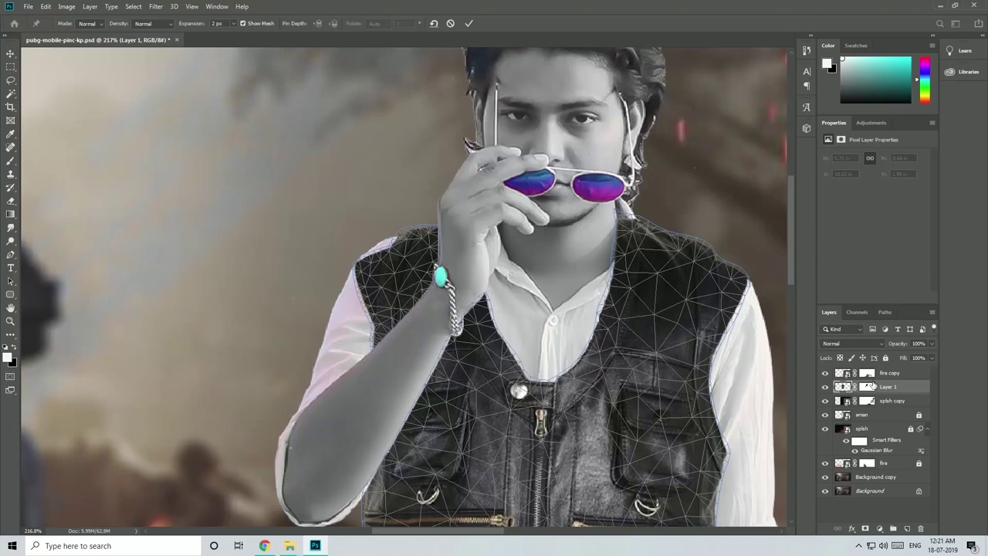
{"action": "scroll", "coordinate": [516, 378], "scroll_direction": "down", "scroll_amount": 3}
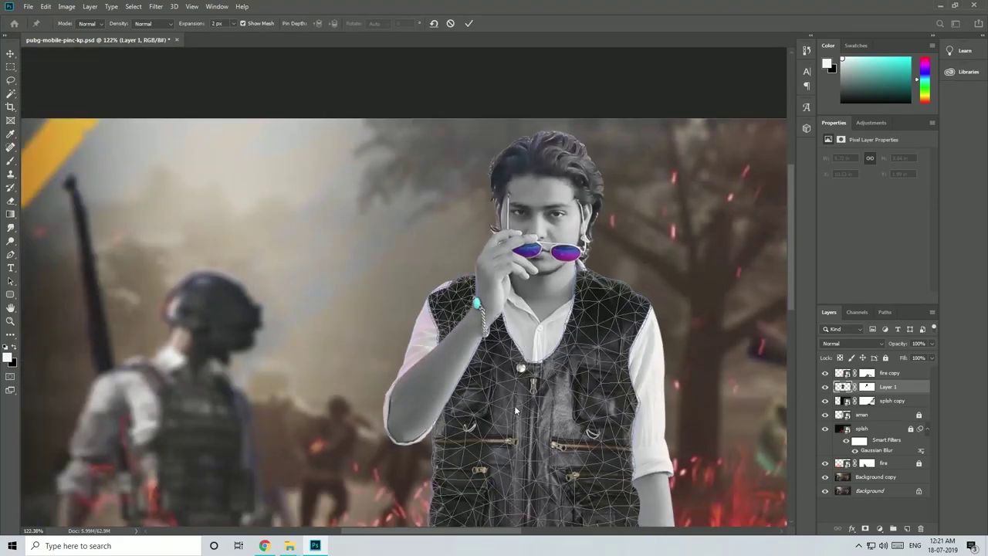
{"action": "left_click_drag", "start_coordinate": [515, 406], "coordinate": [535, 399]}
{"action": "key", "text": "ctrl+z"}
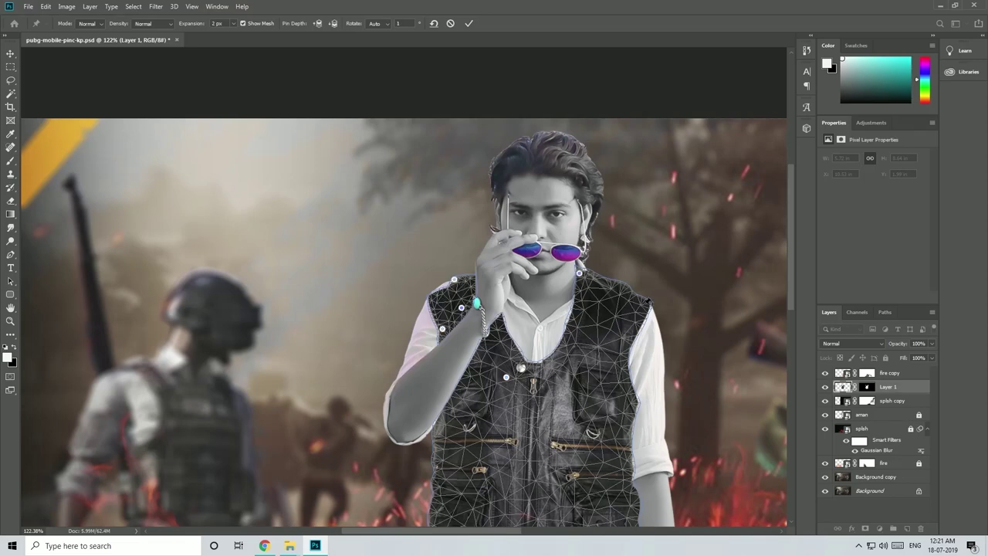
{"action": "scroll", "coordinate": [571, 354], "scroll_direction": "down", "scroll_amount": 2}
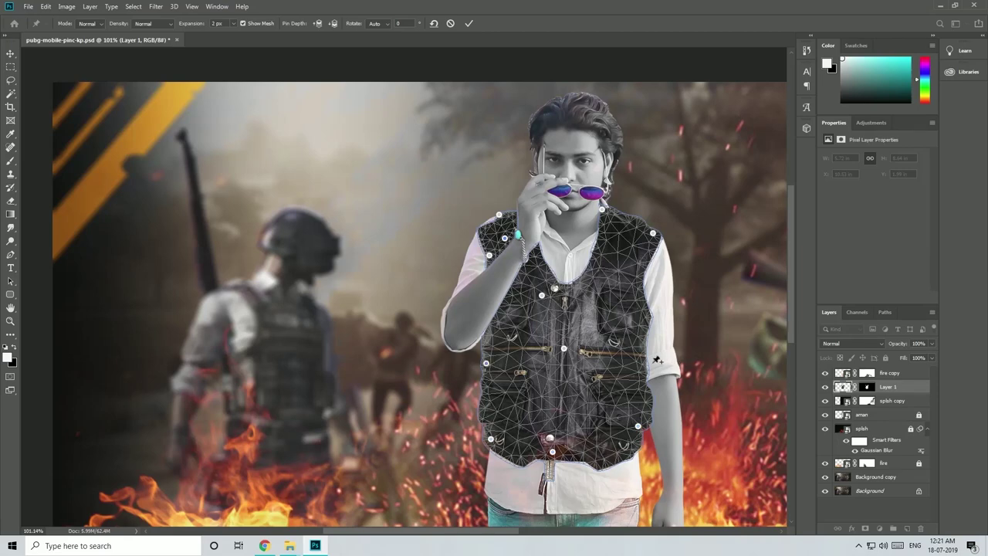
Add and shift Puppet Warp pins around the raised-arm shoulder and armhole so the vest follows the sleeve
{"action": "scroll", "coordinate": [500, 239], "scroll_direction": "up", "scroll_amount": 5}
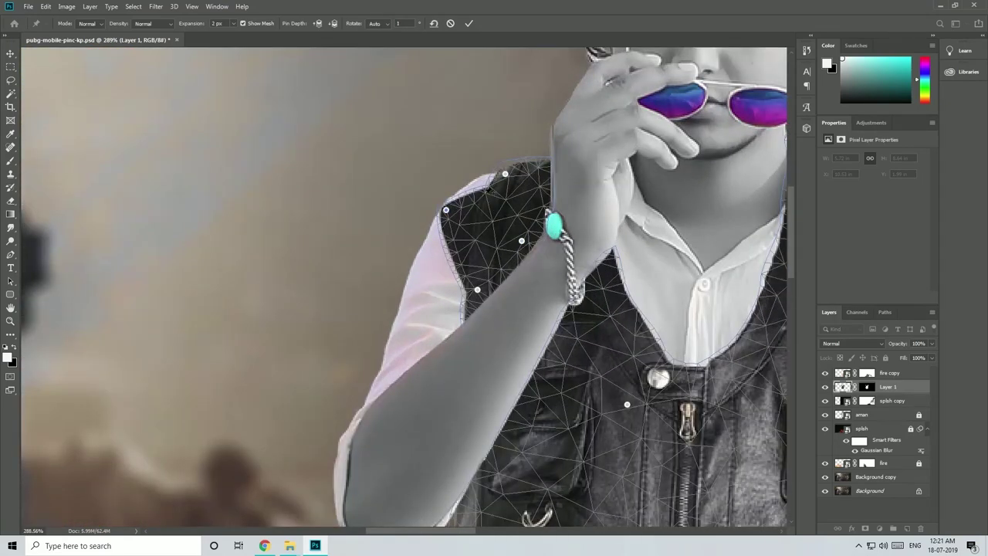
{"action": "mouse_move", "coordinate": [481, 191]}
{"action": "left_mouse_down"}
{"action": "mouse_move", "coordinate": [477, 173]}
{"action": "mouse_move", "coordinate": [474, 182]}
{"action": "left_mouse_up"}
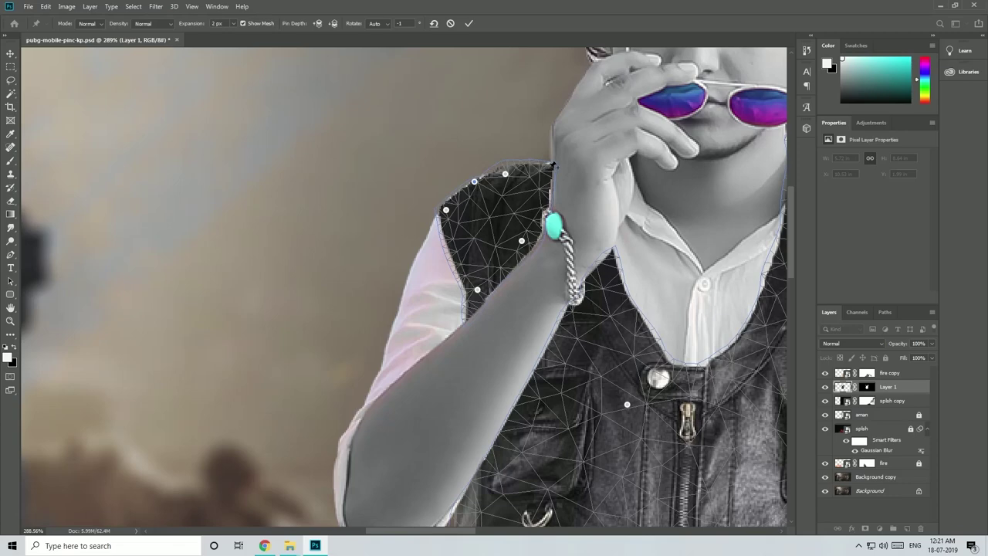
{"action": "left_click_drag", "start_coordinate": [551, 168], "coordinate": [557, 173]}
{"action": "left_click_drag", "start_coordinate": [536, 208], "coordinate": [539, 210]}
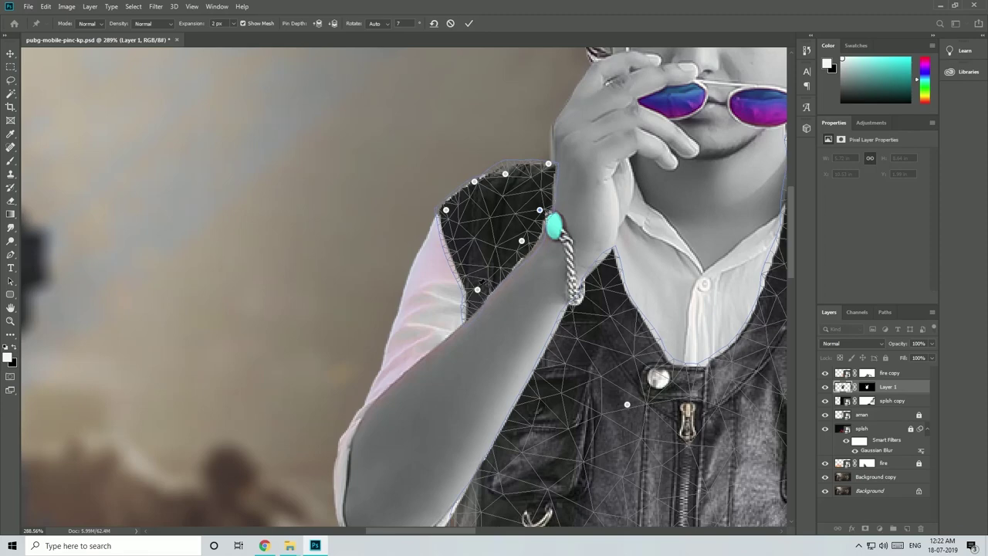
{"action": "left_click_drag", "start_coordinate": [477, 290], "coordinate": [473, 296]}
{"action": "left_click", "coordinate": [456, 257]}
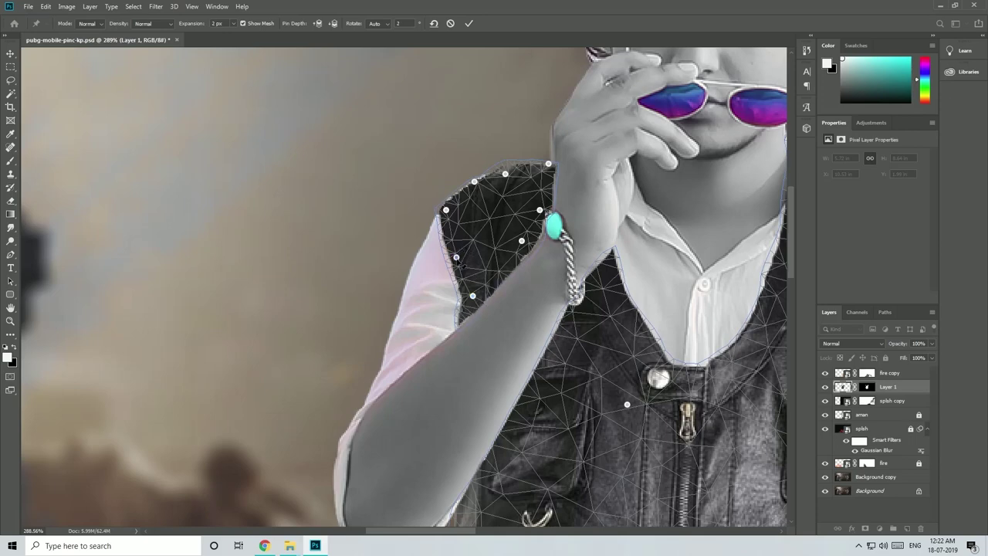
{"action": "left_click_drag", "start_coordinate": [456, 257], "coordinate": [451, 258]}
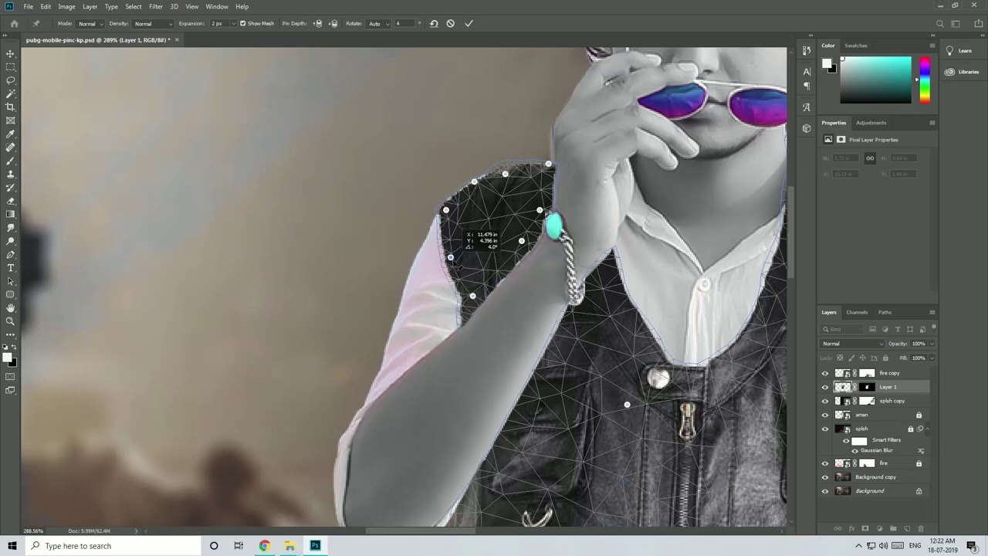
Adjust the pins on top of the raised-arm shoulder and in its armhole to smooth the vest's outline
{"action": "left_click_drag", "start_coordinate": [475, 182], "coordinate": [502, 170]}
{"action": "scroll", "coordinate": [500, 193], "scroll_direction": "down", "scroll_amount": 5}
{"action": "scroll", "coordinate": [501, 185], "scroll_direction": "up", "scroll_amount": 5}
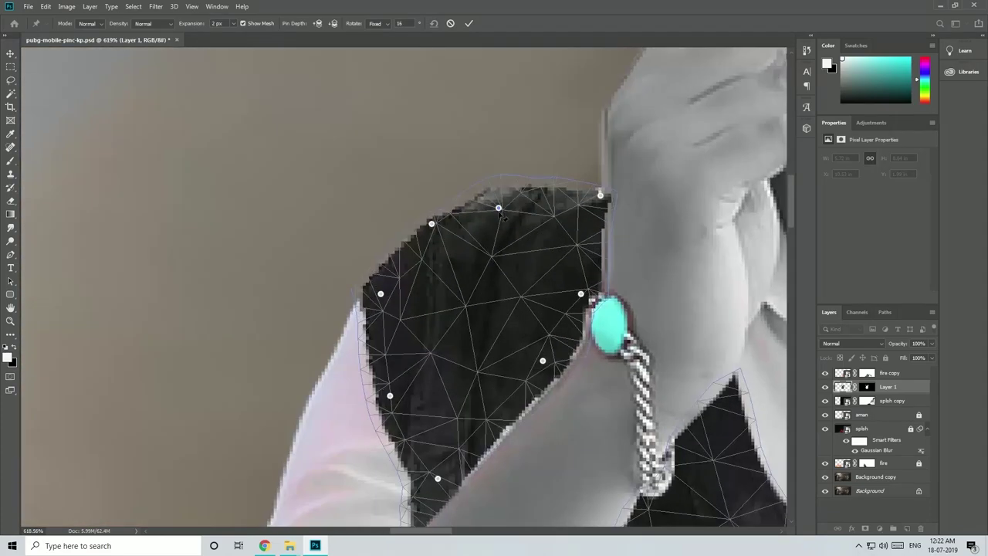
{"action": "left_click_drag", "start_coordinate": [498, 208], "coordinate": [498, 212]}
{"action": "left_click_drag", "start_coordinate": [601, 195], "coordinate": [600, 186]}
{"action": "scroll", "coordinate": [444, 221], "scroll_direction": "down", "scroll_amount": 4}
{"action": "scroll", "coordinate": [447, 217], "scroll_direction": "down", "scroll_amount": 4}
{"action": "scroll", "coordinate": [203, 301], "scroll_direction": "up", "scroll_amount": 4}
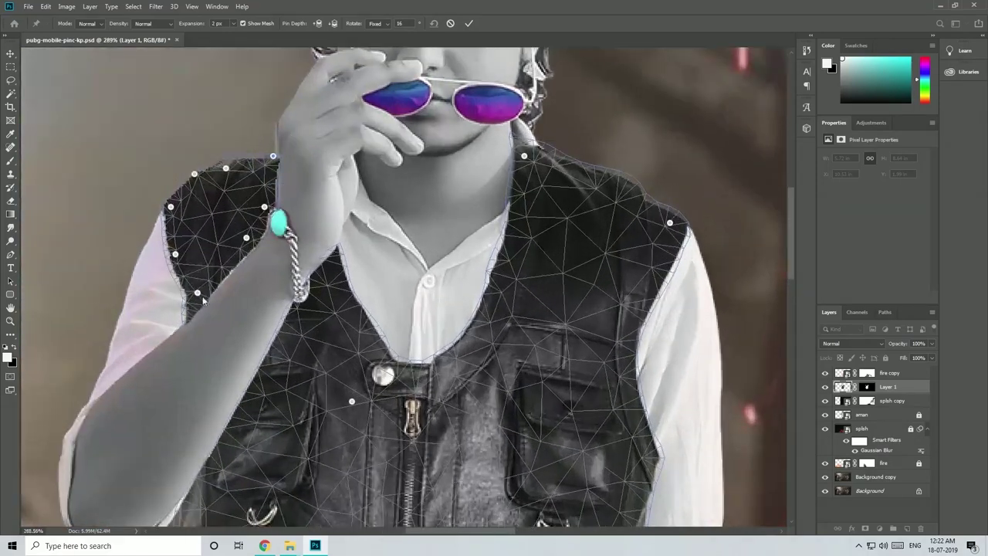
{"action": "left_click_drag", "start_coordinate": [198, 292], "coordinate": [192, 301]}
Pull the vest's collar pin up toward the neck and the hanging-arm shoulder pin outward
{"action": "left_click", "coordinate": [674, 221]}
{"action": "key", "text": "Return"}
{"action": "left_click", "coordinate": [524, 156]}
{"action": "key", "text": "Return"}
{"action": "left_click_drag", "start_coordinate": [524, 157], "coordinate": [526, 138]}
{"action": "left_click_drag", "start_coordinate": [670, 223], "coordinate": [680, 227]}
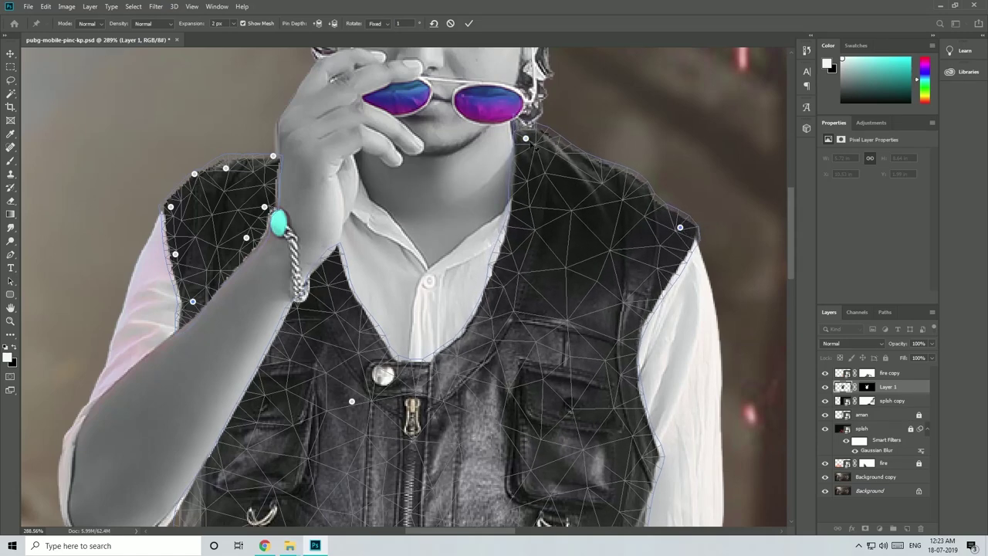
{"action": "left_click_drag", "start_coordinate": [525, 138], "coordinate": [525, 129]}
Pin and reshape the vest's neckline along its inner edge and front point, and pin the hanging-arm armhole
{"action": "left_click", "coordinate": [489, 268]}
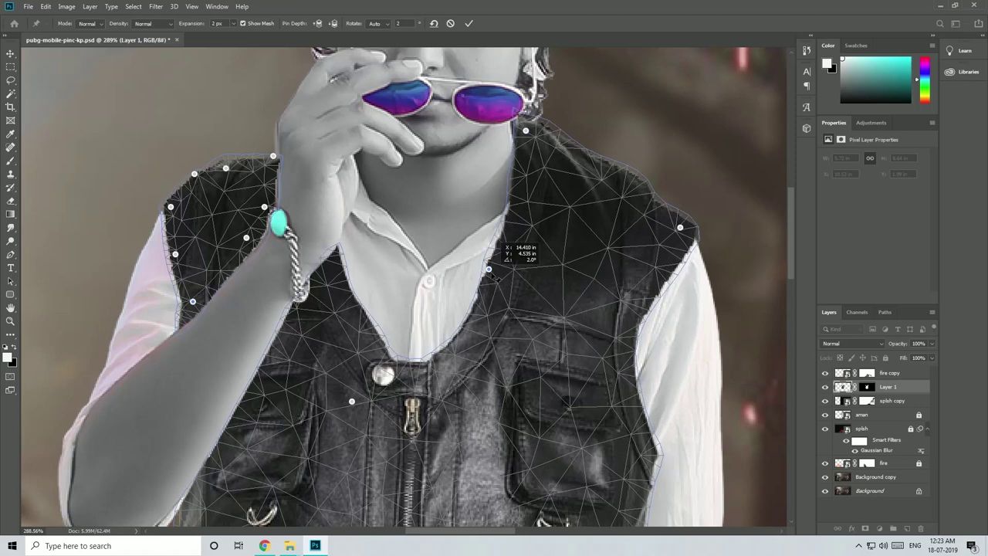
{"action": "left_click", "coordinate": [402, 365]}
{"action": "left_click_drag", "start_coordinate": [402, 366], "coordinate": [458, 334]}
{"action": "left_click", "coordinate": [459, 334]}
{"action": "scroll", "coordinate": [648, 340], "scroll_direction": "down", "scroll_amount": 1}
{"action": "scroll", "coordinate": [679, 344], "scroll_direction": "up", "scroll_amount": 1}
{"action": "left_click", "coordinate": [631, 324]}
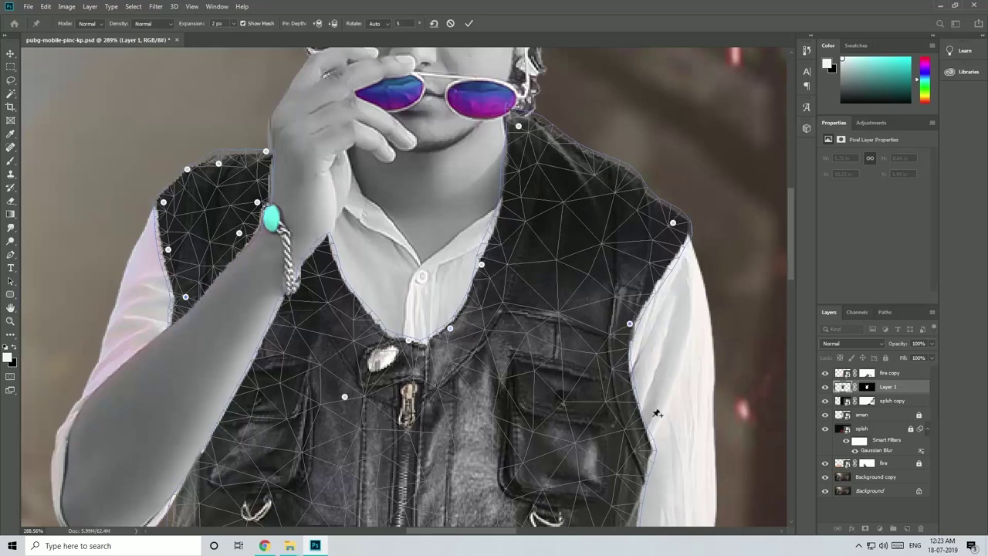
Pull the vest's hem down with pins at its corners and lower sides, and apply the Puppet Warp
{"action": "scroll", "coordinate": [648, 455], "scroll_direction": "down", "scroll_amount": 3}
{"action": "scroll", "coordinate": [635, 420], "scroll_direction": "up", "scroll_amount": 1}
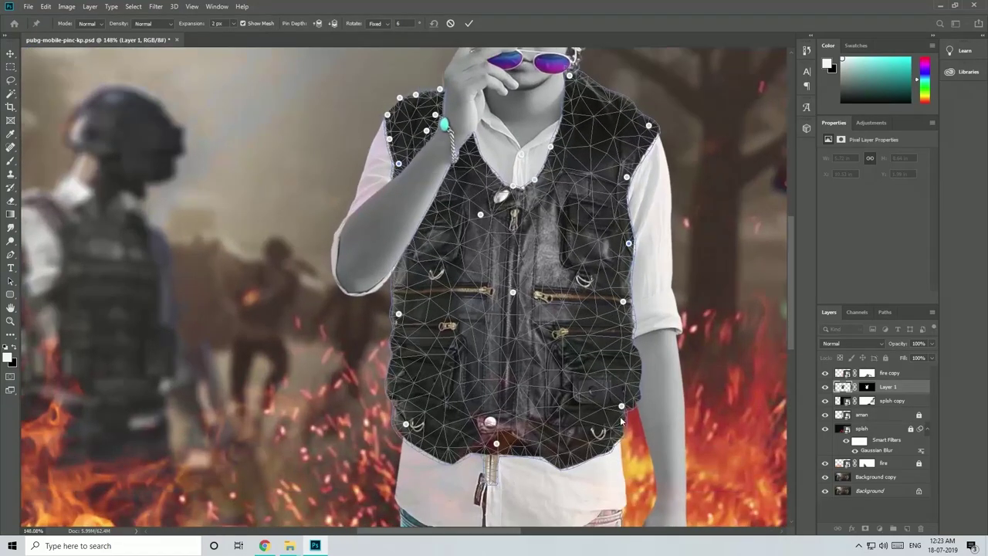
{"action": "left_click", "coordinate": [409, 429]}
{"action": "left_click", "coordinate": [504, 210]}
{"action": "left_click_drag", "start_coordinate": [407, 425], "coordinate": [413, 463]}
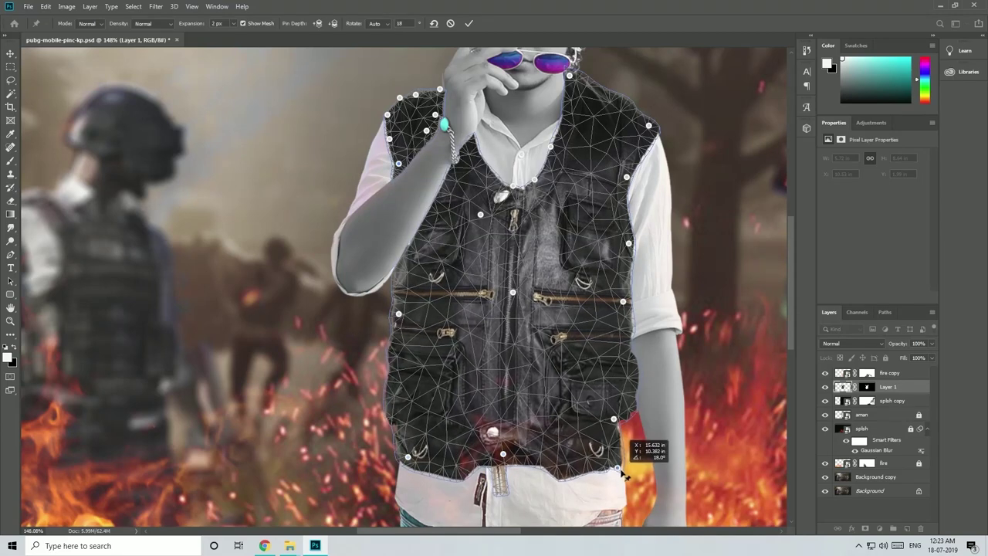
{"action": "left_click", "coordinate": [398, 419]}
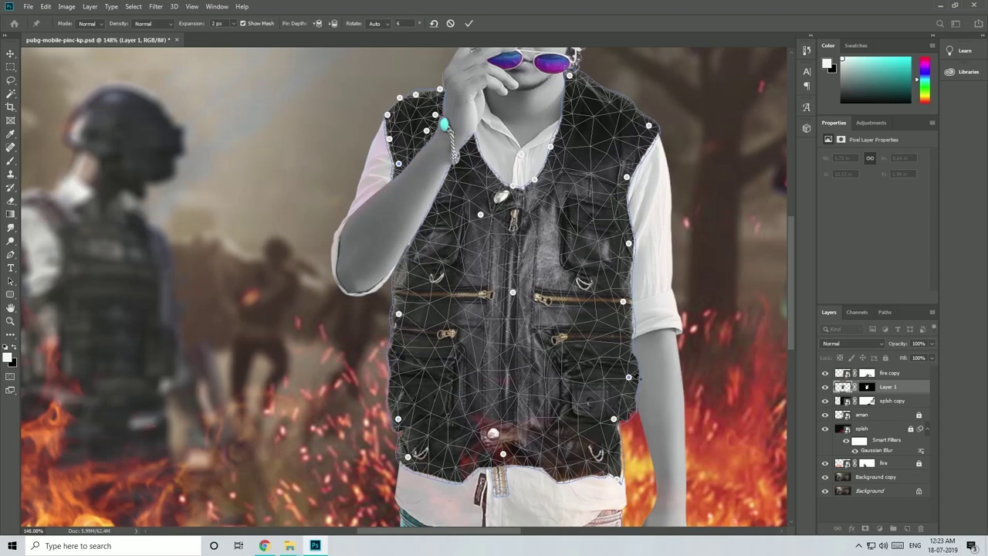
{"action": "left_click", "coordinate": [470, 26]}
Examine the vest's fit at the shoulders, neckline, sides and raised arm
{"action": "scroll", "coordinate": [473, 138], "scroll_direction": "down", "scroll_amount": 7}
{"action": "scroll", "coordinate": [465, 131], "scroll_direction": "up", "scroll_amount": 8}
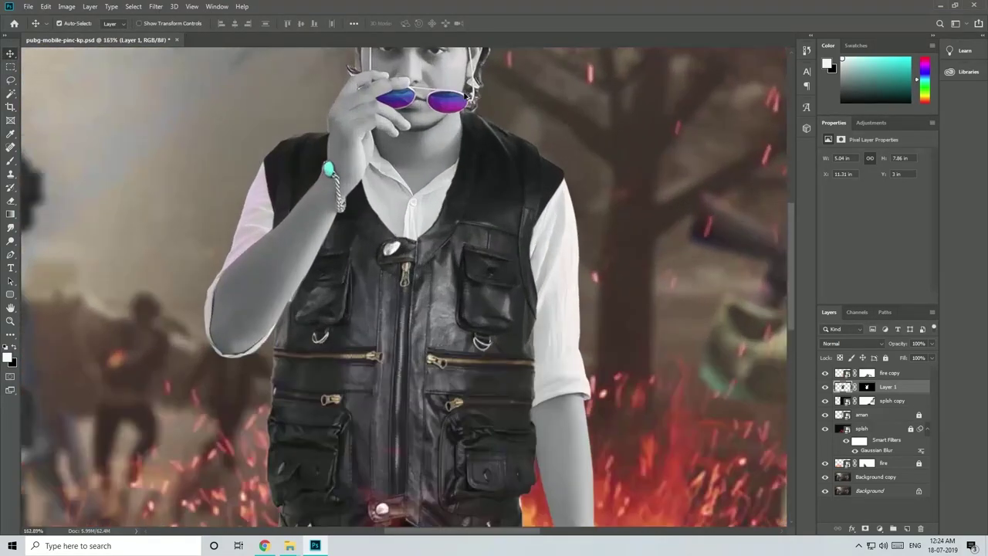
{"action": "scroll", "coordinate": [465, 96], "scroll_direction": "up", "scroll_amount": 2}
{"action": "left_click_drag", "start_coordinate": [464, 97], "coordinate": [460, 158]}
{"action": "scroll", "coordinate": [460, 159], "scroll_direction": "down", "scroll_amount": 5}
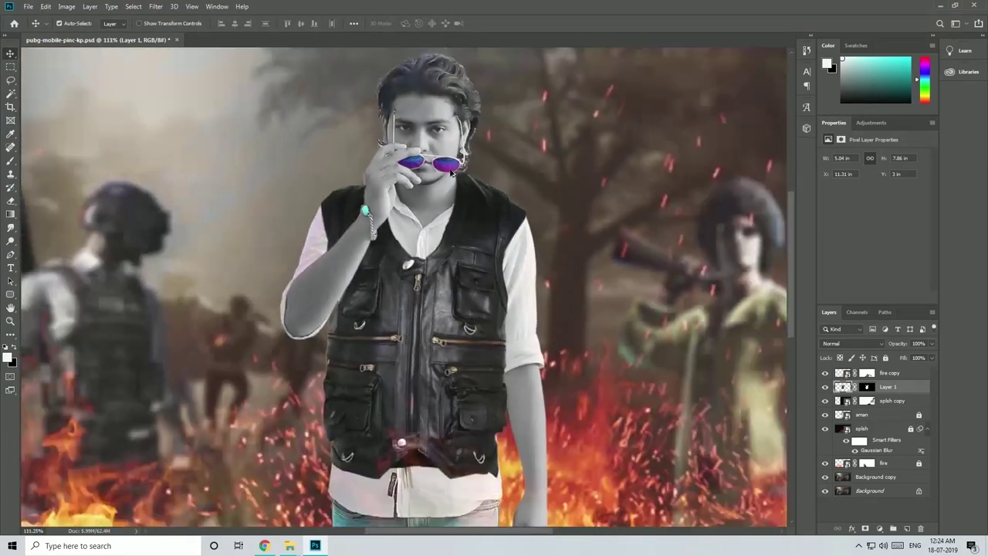
{"action": "scroll", "coordinate": [460, 159], "scroll_direction": "up", "scroll_amount": 4}
{"action": "scroll", "coordinate": [343, 241], "scroll_direction": "up", "scroll_amount": 3}
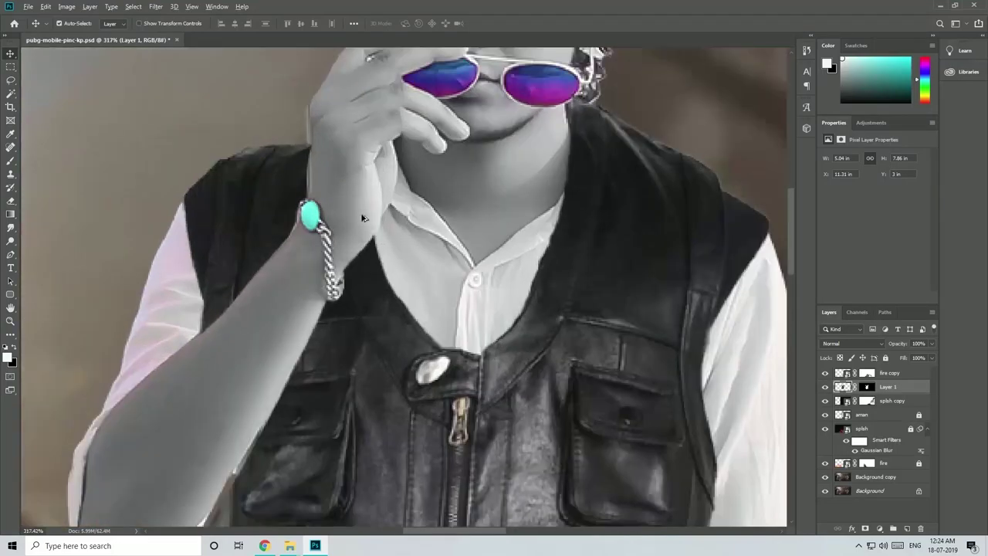
{"action": "scroll", "coordinate": [362, 217], "scroll_direction": "down", "scroll_amount": 3}
{"action": "scroll", "coordinate": [433, 324], "scroll_direction": "up", "scroll_amount": 4}
{"action": "scroll", "coordinate": [444, 349], "scroll_direction": "down", "scroll_amount": 4}
{"action": "scroll", "coordinate": [444, 349], "scroll_direction": "up", "scroll_amount": 1}
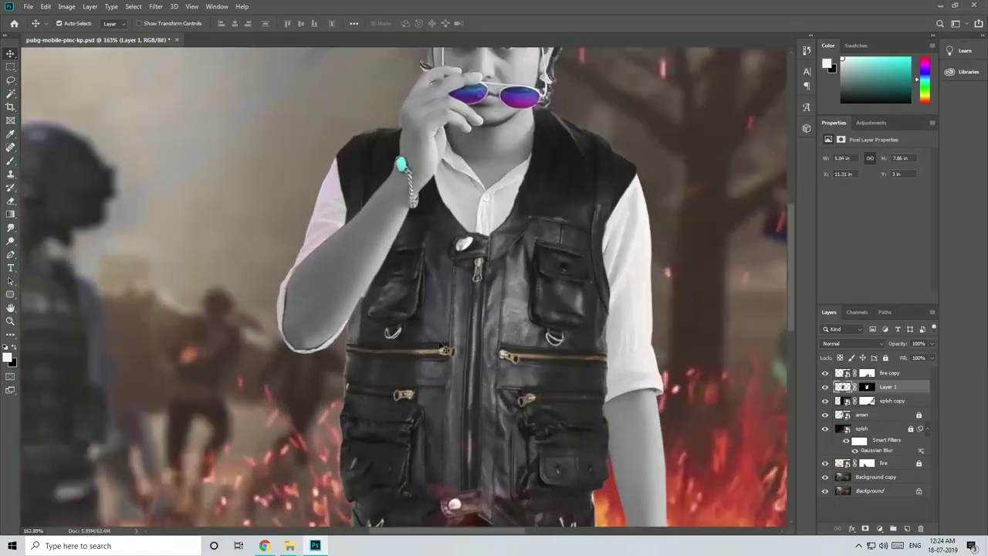
{"action": "scroll", "coordinate": [441, 348], "scroll_direction": "down", "scroll_amount": 2}
Start another Puppet Warp on the vest layer and pin its shoulders, sides and lower pockets
{"action": "left_click", "coordinate": [45, 6]}
{"action": "left_click", "coordinate": [77, 212]}
{"action": "scroll", "coordinate": [383, 299], "scroll_direction": "up", "scroll_amount": 3}
{"action": "left_click", "coordinate": [388, 264]}
{"action": "scroll", "coordinate": [359, 312], "scroll_direction": "down", "scroll_amount": 2}
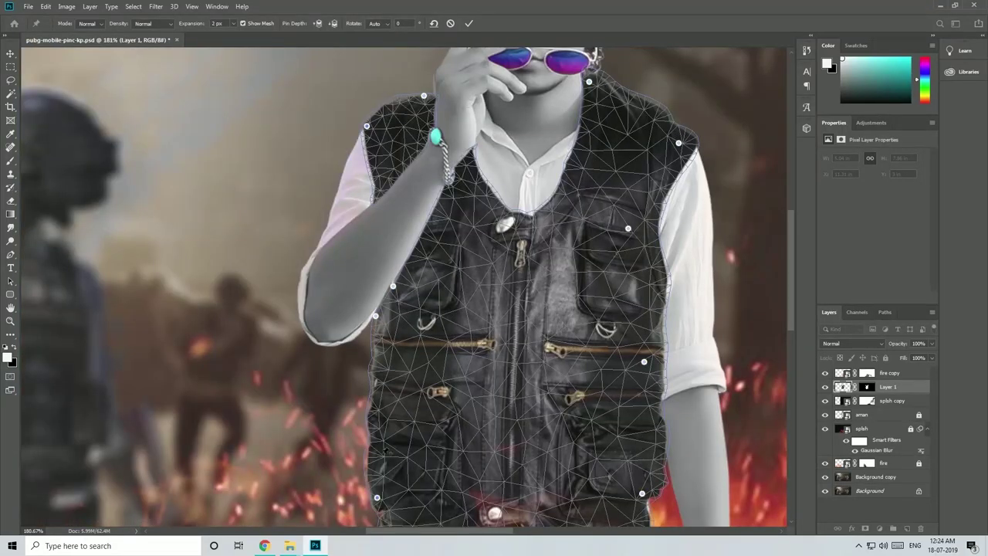
Shift the pins along the hanging-arm shoulder and collar to refine the vest's slope there
{"action": "left_click_drag", "start_coordinate": [589, 80], "coordinate": [594, 98]}
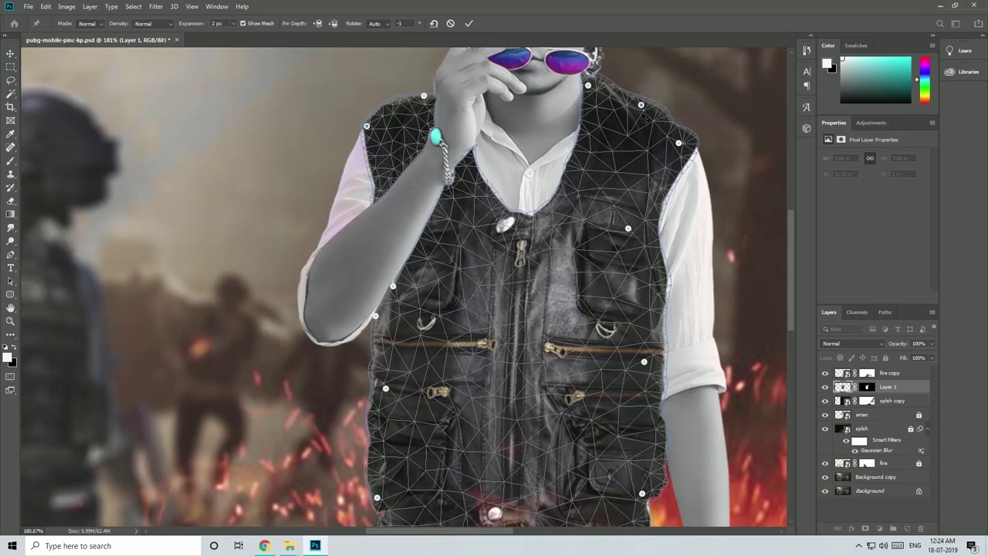
{"action": "left_click_drag", "start_coordinate": [640, 106], "coordinate": [641, 117]}
{"action": "left_click_drag", "start_coordinate": [678, 143], "coordinate": [683, 150]}
{"action": "left_click", "coordinate": [673, 133]}
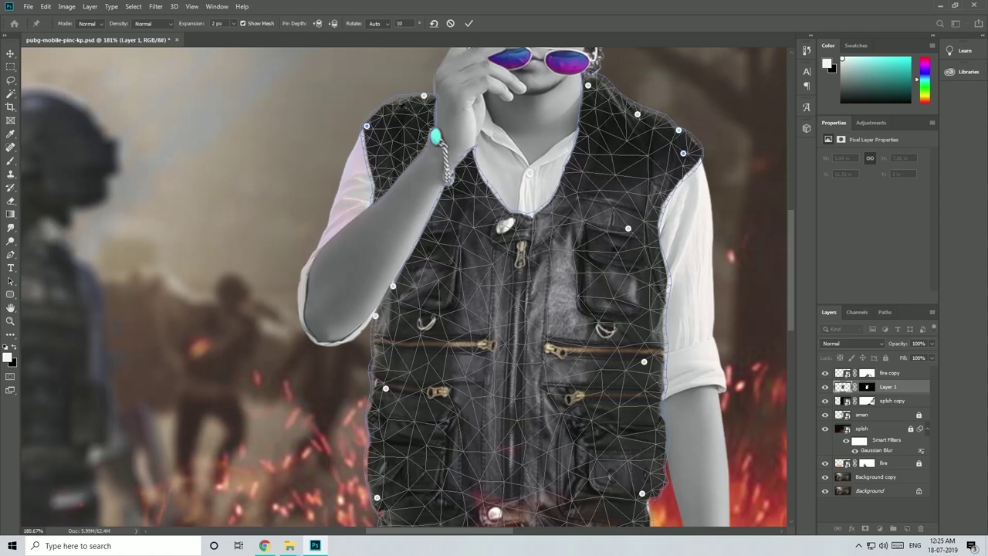
Move the pins beneath the raised arm inward so the vest's side sits closer to the body
{"action": "scroll", "coordinate": [376, 312], "scroll_direction": "up", "scroll_amount": 5}
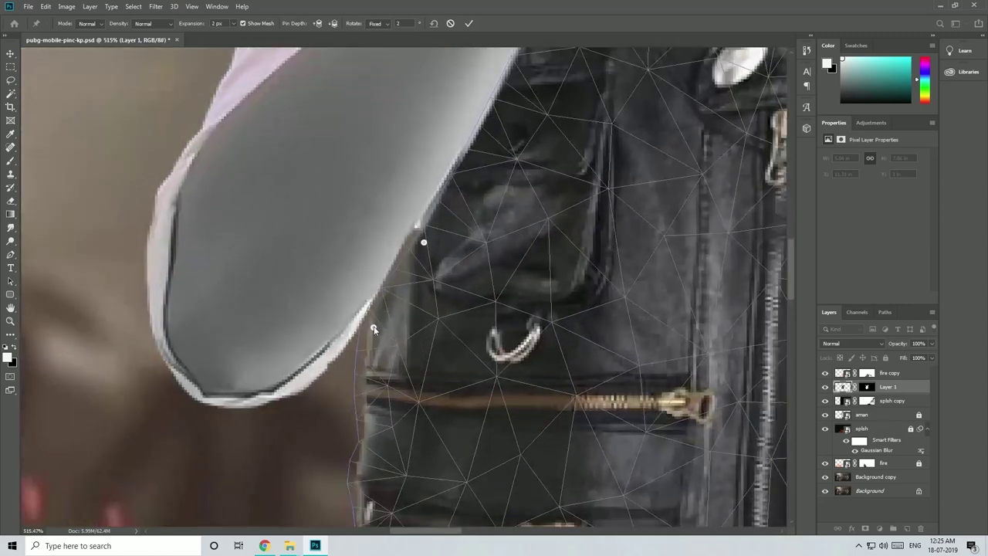
{"action": "left_click_drag", "start_coordinate": [423, 242], "coordinate": [437, 209]}
{"action": "left_click_drag", "start_coordinate": [373, 327], "coordinate": [426, 333]}
{"action": "scroll", "coordinate": [412, 381], "scroll_direction": "down", "scroll_amount": 4}
{"action": "left_click_drag", "start_coordinate": [409, 389], "coordinate": [429, 406]}
{"action": "scroll", "coordinate": [436, 371], "scroll_direction": "down", "scroll_amount": 1}
Add and shift pins beside the lower pocket and hem corner on the raised-arm side
{"action": "left_click_drag", "start_coordinate": [409, 473], "coordinate": [422, 505]}
{"action": "scroll", "coordinate": [417, 463], "scroll_direction": "down", "scroll_amount": 3}
{"action": "scroll", "coordinate": [416, 470], "scroll_direction": "up", "scroll_amount": 8}
{"action": "left_click", "coordinate": [432, 465]}
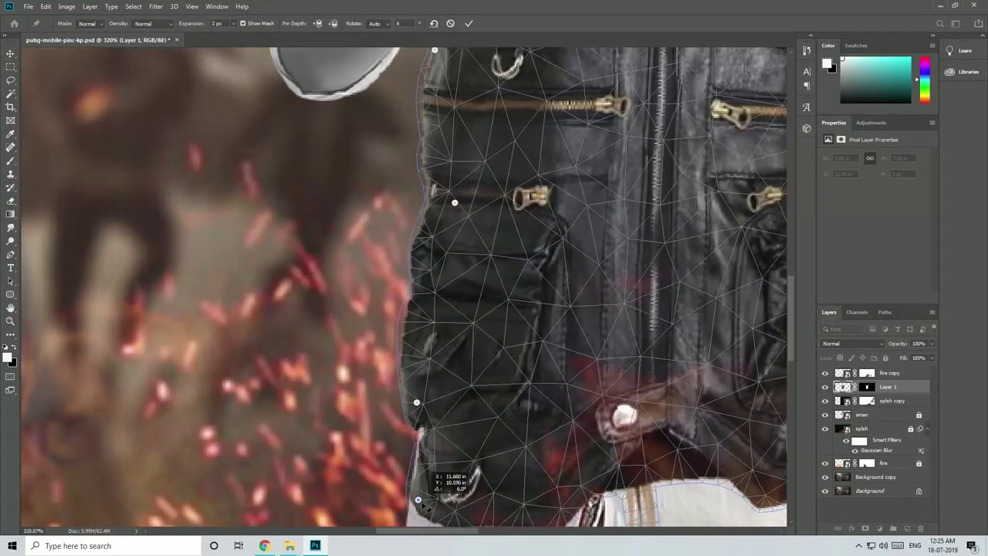
{"action": "left_click_drag", "start_coordinate": [416, 401], "coordinate": [424, 448]}
{"action": "left_click", "coordinate": [435, 437]}
Pin the front hem toward the hanging arm and pull it down over the shirt
{"action": "scroll", "coordinate": [426, 421], "scroll_direction": "down", "scroll_amount": 7}
{"action": "left_click", "coordinate": [669, 468]}
{"action": "left_click_drag", "start_coordinate": [668, 468], "coordinate": [664, 479]}
{"action": "left_click_drag", "start_coordinate": [605, 468], "coordinate": [594, 482]}
{"action": "scroll", "coordinate": [595, 473], "scroll_direction": "down", "scroll_amount": 5}
{"action": "scroll", "coordinate": [656, 429], "scroll_direction": "up", "scroll_amount": 3}
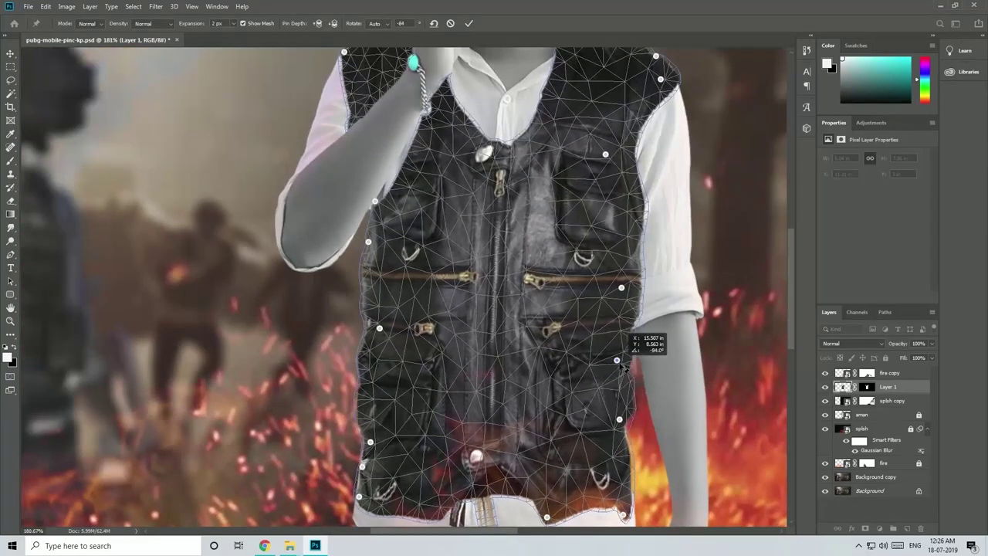
Adjust the pins around the lower pocket and hem on the hanging-arm side of the vest
{"action": "left_click", "coordinate": [627, 406]}
{"action": "left_click", "coordinate": [633, 402]}
{"action": "key", "text": "Return"}
{"action": "scroll", "coordinate": [642, 421], "scroll_direction": "up", "scroll_amount": 2}
{"action": "left_click_drag", "start_coordinate": [617, 393], "coordinate": [607, 403]}
{"action": "left_click", "coordinate": [529, 412]}
{"action": "left_click", "coordinate": [531, 410]}
{"action": "key", "text": "Return"}
{"action": "left_click_drag", "start_coordinate": [530, 413], "coordinate": [527, 406]}
{"action": "scroll", "coordinate": [533, 402], "scroll_direction": "down", "scroll_amount": 4}
{"action": "scroll", "coordinate": [587, 257], "scroll_direction": "up", "scroll_amount": 4}
Move the pins along the vest's hanging-arm side inward and delete an unwanted pin there
{"action": "left_click_drag", "start_coordinate": [578, 248], "coordinate": [564, 251]}
{"action": "left_click_drag", "start_coordinate": [578, 360], "coordinate": [560, 367]}
{"action": "mouse_move", "coordinate": [571, 412]}
{"action": "left_mouse_down"}
{"action": "mouse_move", "coordinate": [561, 415]}
{"action": "mouse_move", "coordinate": [569, 402]}
{"action": "left_mouse_up"}
{"action": "mouse_move", "coordinate": [554, 370]}
{"action": "left_mouse_down"}
{"action": "mouse_move", "coordinate": [547, 375]}
{"action": "mouse_move", "coordinate": [562, 352]}
{"action": "left_mouse_up"}
{"action": "right_click", "coordinate": [553, 367]}
{"action": "left_click", "coordinate": [569, 375]}
{"action": "left_click", "coordinate": [560, 366]}
{"action": "key", "text": "Return"}
Shift the lower pin on the hanging-arm side, delete another extra pin and apply the Puppet Warp
{"action": "left_click_drag", "start_coordinate": [571, 404], "coordinate": [561, 413]}
{"action": "right_click", "coordinate": [548, 469]}
{"action": "left_click", "coordinate": [551, 479]}
{"action": "scroll", "coordinate": [544, 432], "scroll_direction": "down", "scroll_amount": 5}
{"action": "scroll", "coordinate": [334, 304], "scroll_direction": "up", "scroll_amount": 3}
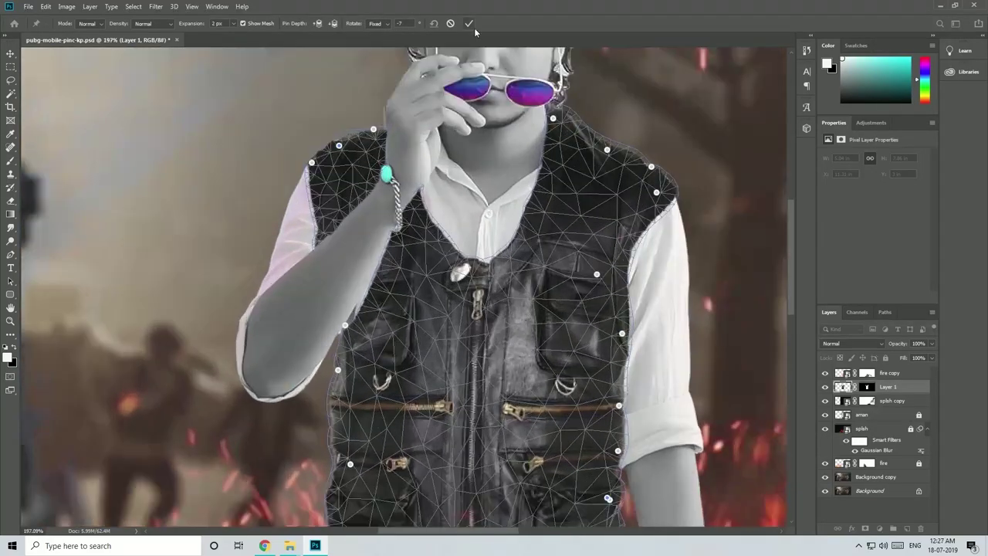
{"action": "left_click", "coordinate": [470, 25]}
{"action": "scroll", "coordinate": [526, 225], "scroll_direction": "down", "scroll_amount": 7}
{"action": "scroll", "coordinate": [526, 225], "scroll_direction": "up", "scroll_amount": 6}
{"action": "scroll", "coordinate": [526, 226], "scroll_direction": "down", "scroll_amount": 3}
{"action": "scroll", "coordinate": [526, 225], "scroll_direction": "down", "scroll_amount": 1}
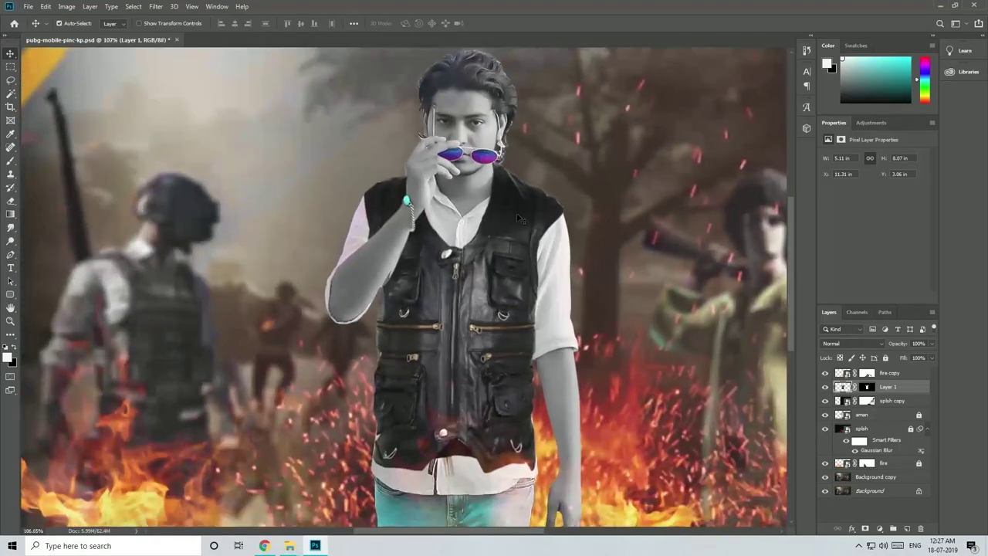
{"action": "left_click", "coordinate": [46, 6]}
{"action": "left_click", "coordinate": [73, 222]}
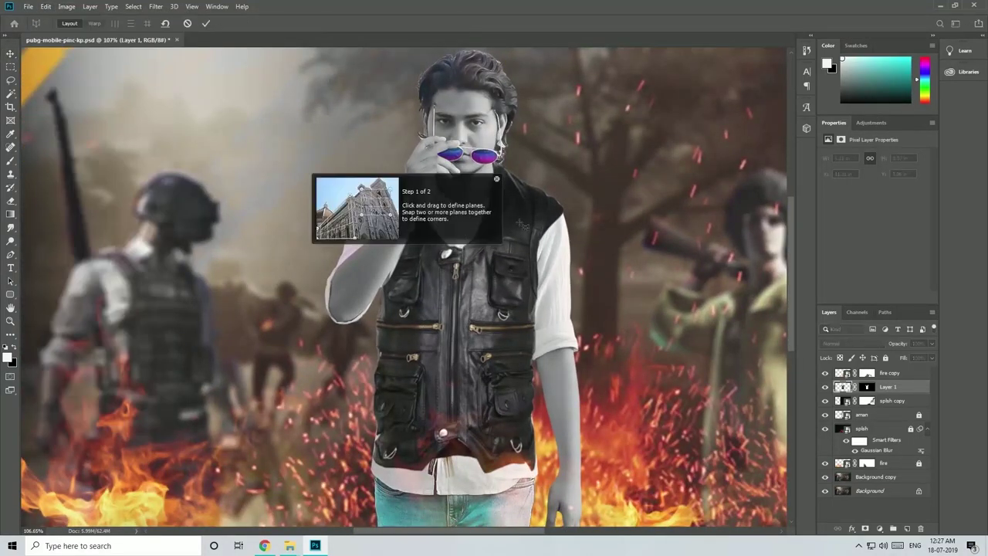
{"action": "left_click", "coordinate": [46, 6]}
{"action": "left_click", "coordinate": [187, 24]}
Start Puppet Warp on the vest layer again and place pins on its shoulders, pockets, front and lower sides
{"action": "left_click", "coordinate": [46, 6]}
{"action": "left_click", "coordinate": [70, 211]}
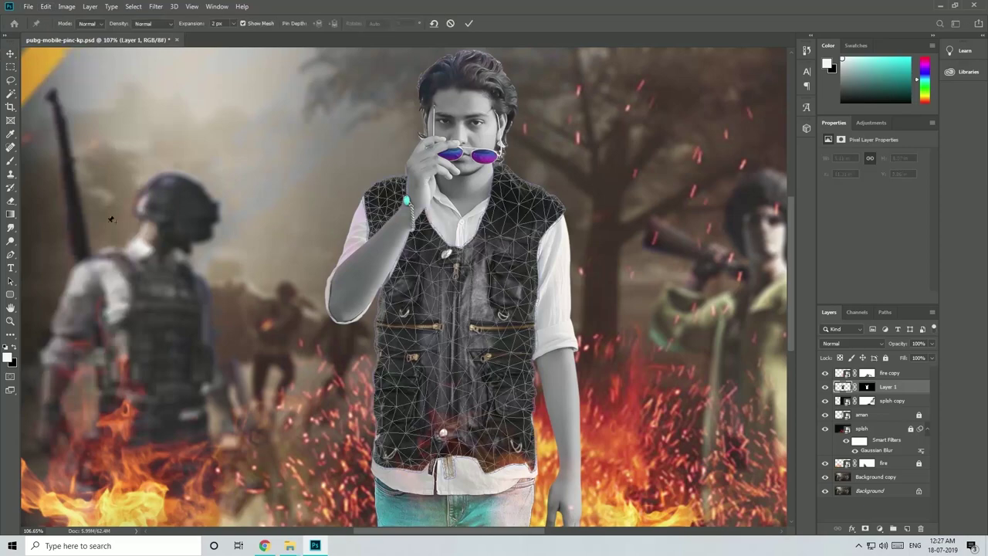
{"action": "scroll", "coordinate": [520, 244], "scroll_direction": "up", "scroll_amount": 5}
{"action": "left_click", "coordinate": [422, 68]}
{"action": "scroll", "coordinate": [440, 125], "scroll_direction": "down", "scroll_amount": 5}
{"action": "left_click", "coordinate": [268, 108]}
{"action": "left_click", "coordinate": [219, 118]}
{"action": "left_click", "coordinate": [293, 337]}
{"action": "left_click", "coordinate": [429, 305]}
{"action": "scroll", "coordinate": [367, 334], "scroll_direction": "down", "scroll_amount": 1}
{"action": "left_click", "coordinate": [379, 396]}
{"action": "scroll", "coordinate": [494, 166], "scroll_direction": "up", "scroll_amount": 4}
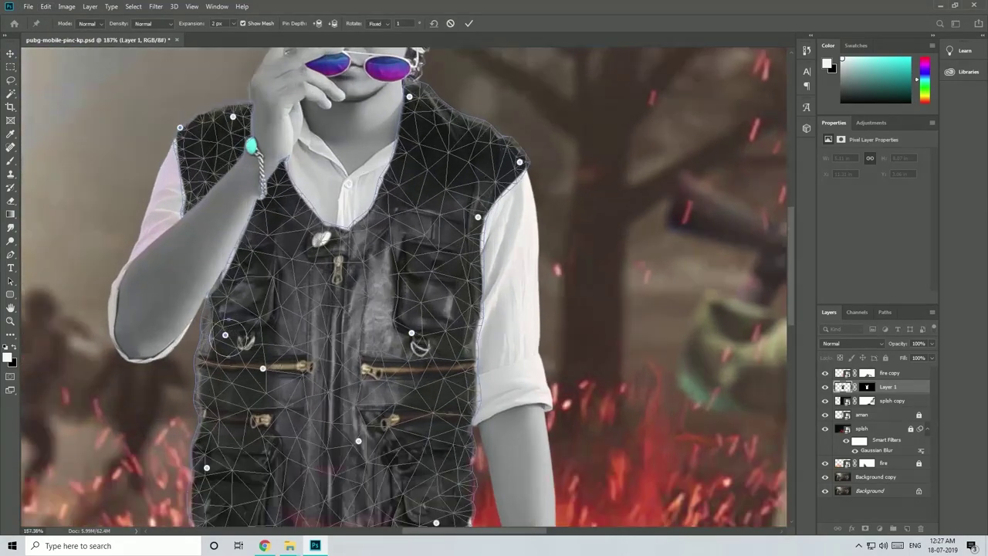
Adjust the vest's hanging-arm shoulder and armhole with pins, and apply the Puppet Warp
{"action": "left_click", "coordinate": [454, 278]}
{"action": "key", "text": "Return"}
{"action": "left_click_drag", "start_coordinate": [454, 277], "coordinate": [459, 288]}
{"action": "left_click_drag", "start_coordinate": [535, 171], "coordinate": [537, 162]}
{"action": "left_click_drag", "start_coordinate": [459, 288], "coordinate": [467, 292]}
{"action": "key", "text": "Return"}
{"action": "scroll", "coordinate": [447, 296], "scroll_direction": "down", "scroll_amount": 5}
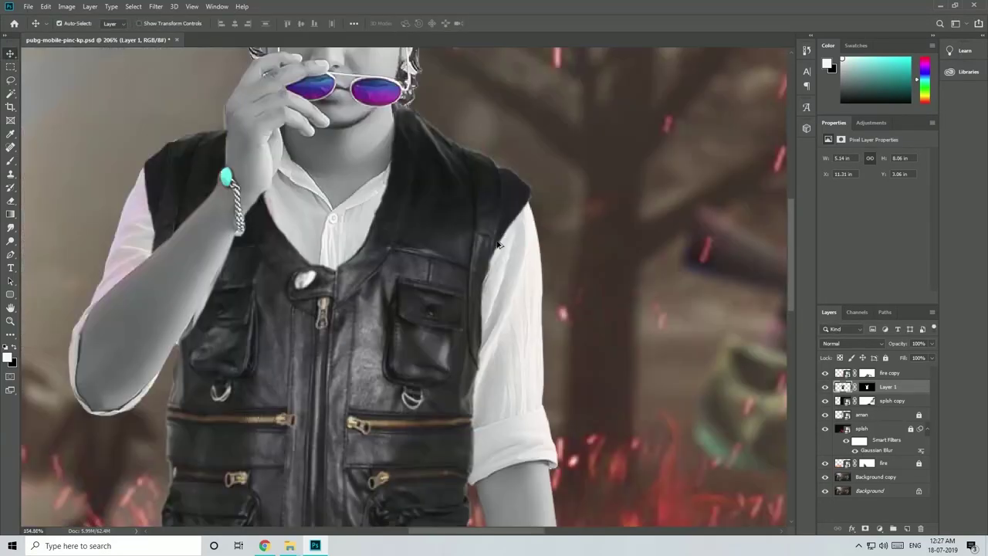
Paint the vest's layer mask along the raised forearm's inner edge with the Brush, alternating between revealing and hiding the leather
{"action": "scroll", "coordinate": [307, 223], "scroll_direction": "up", "scroll_amount": 4}
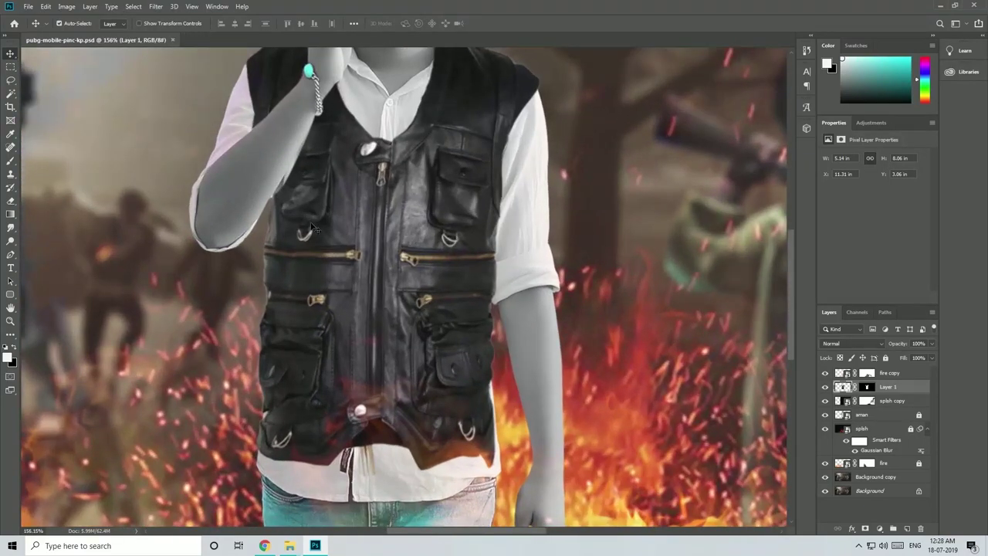
{"action": "scroll", "coordinate": [311, 226], "scroll_direction": "up", "scroll_amount": 2}
{"action": "scroll", "coordinate": [308, 158], "scroll_direction": "down", "scroll_amount": 4}
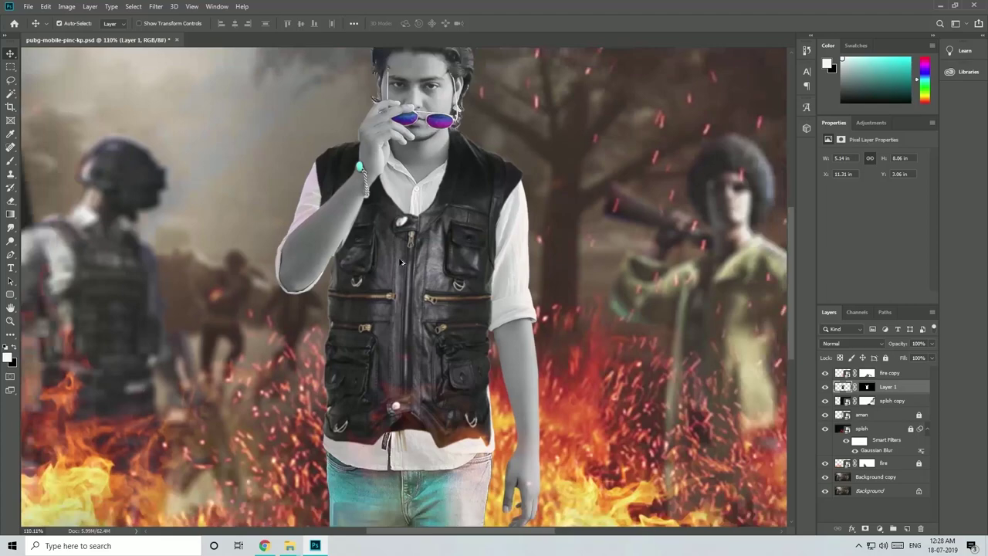
{"action": "scroll", "coordinate": [400, 262], "scroll_direction": "down", "scroll_amount": 4}
{"action": "scroll", "coordinate": [412, 158], "scroll_direction": "up", "scroll_amount": 6}
{"action": "left_click", "coordinate": [869, 390]}
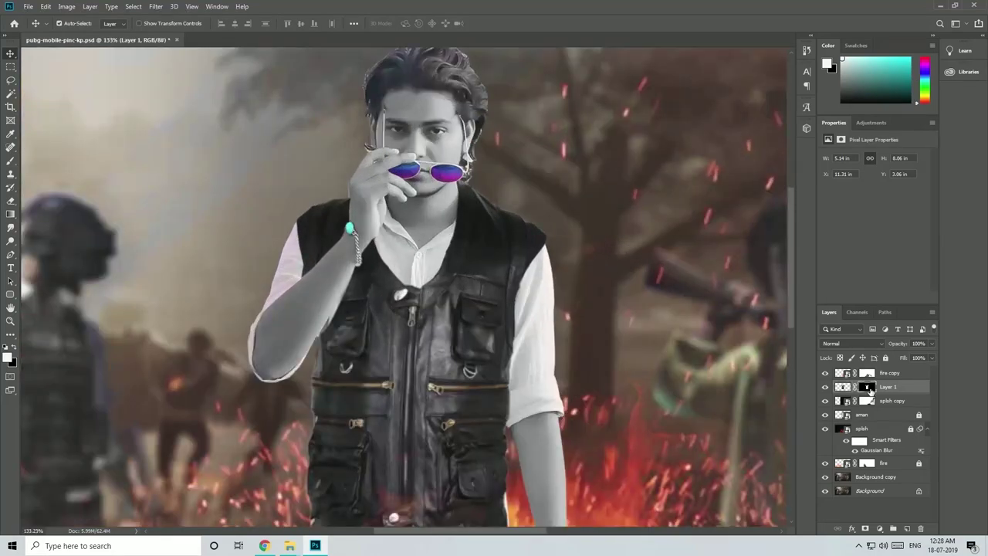
{"action": "left_click", "coordinate": [11, 161]}
{"action": "scroll", "coordinate": [284, 333], "scroll_direction": "up", "scroll_amount": 6}
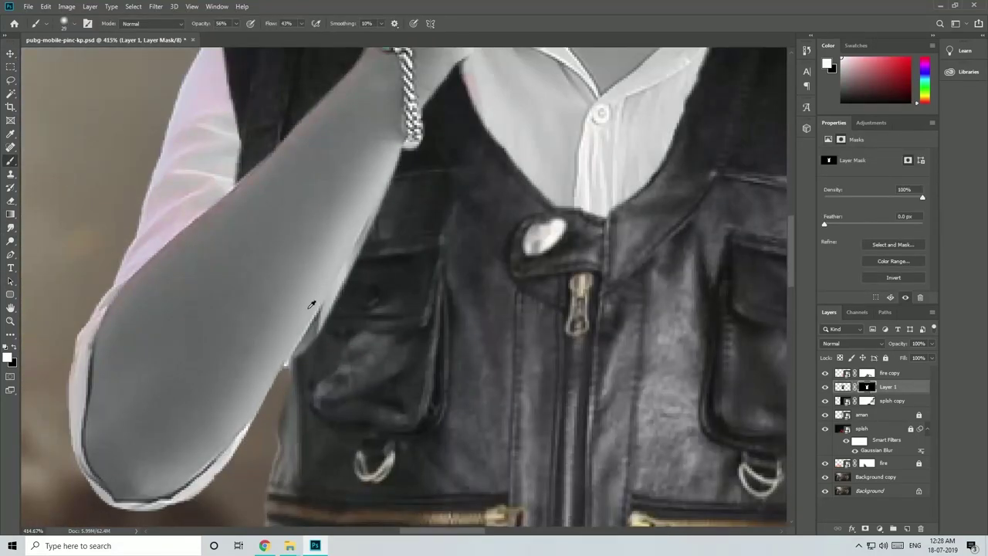
{"action": "left_click_drag", "start_coordinate": [372, 148], "coordinate": [270, 341]}
{"action": "key", "text": "x"}
{"action": "mouse_move", "coordinate": [335, 182]}
{"action": "left_mouse_down"}
{"action": "mouse_move", "coordinate": [348, 181]}
{"action": "mouse_move", "coordinate": [261, 348]}
{"action": "mouse_move", "coordinate": [359, 165]}
{"action": "mouse_move", "coordinate": [280, 330]}
{"action": "left_mouse_up"}
{"action": "key", "text": "x"}
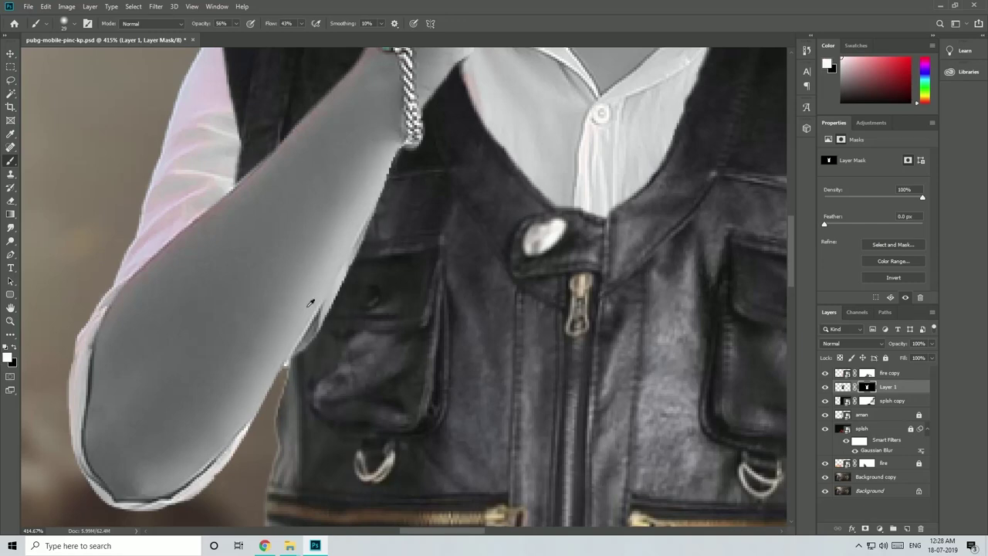
{"action": "left_click_drag", "start_coordinate": [378, 71], "coordinate": [349, 147]}
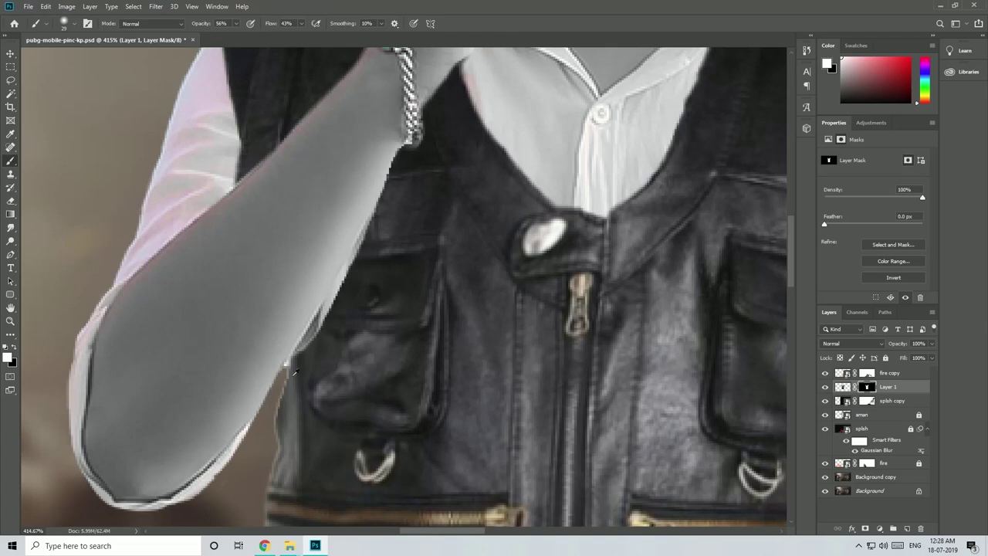
{"action": "scroll", "coordinate": [316, 250], "scroll_direction": "down", "scroll_amount": 6}
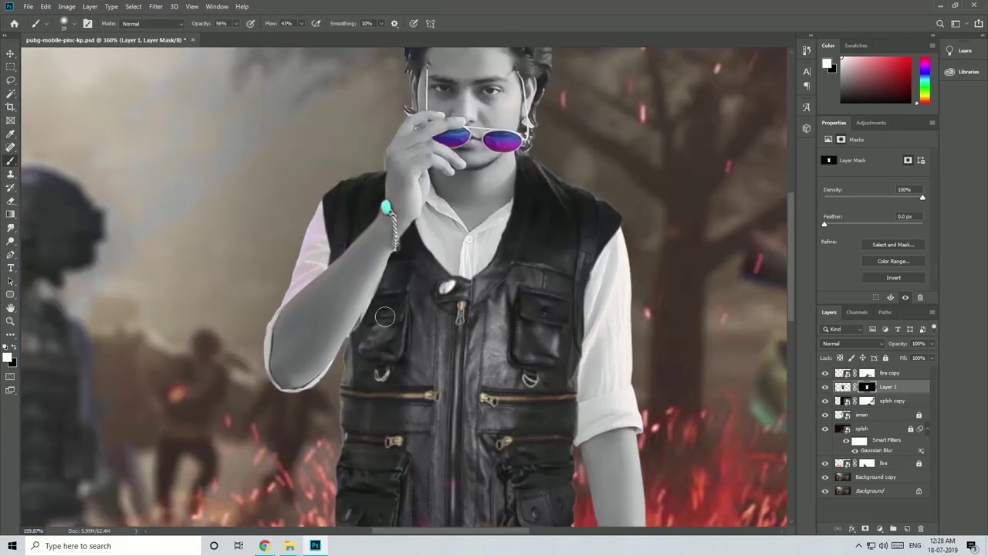
{"action": "scroll", "coordinate": [349, 274], "scroll_direction": "down", "scroll_amount": 4}
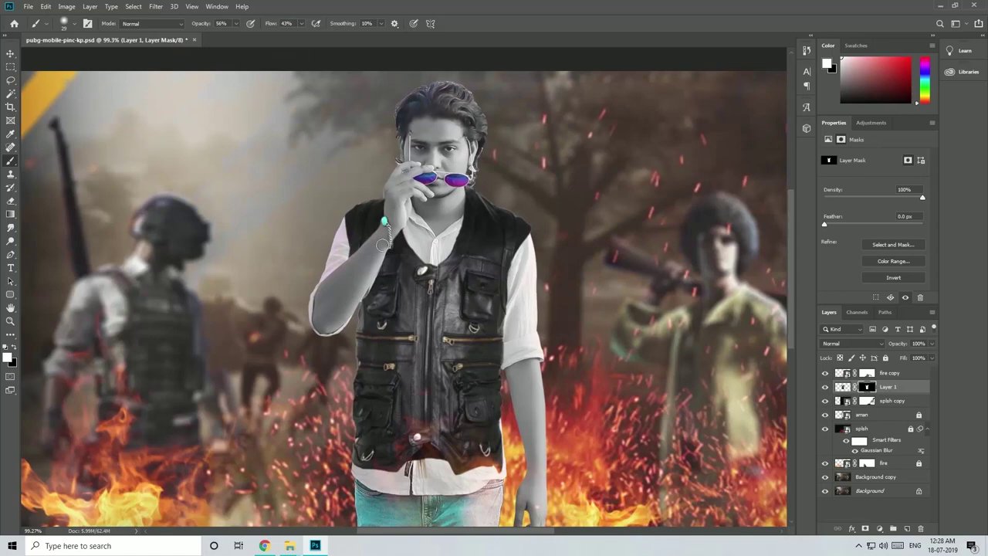
Select the splsh copy layer and hide the man's layer to inspect the vest's cut-out edge beside the forearm
{"action": "scroll", "coordinate": [381, 245], "scroll_direction": "up", "scroll_amount": 6}
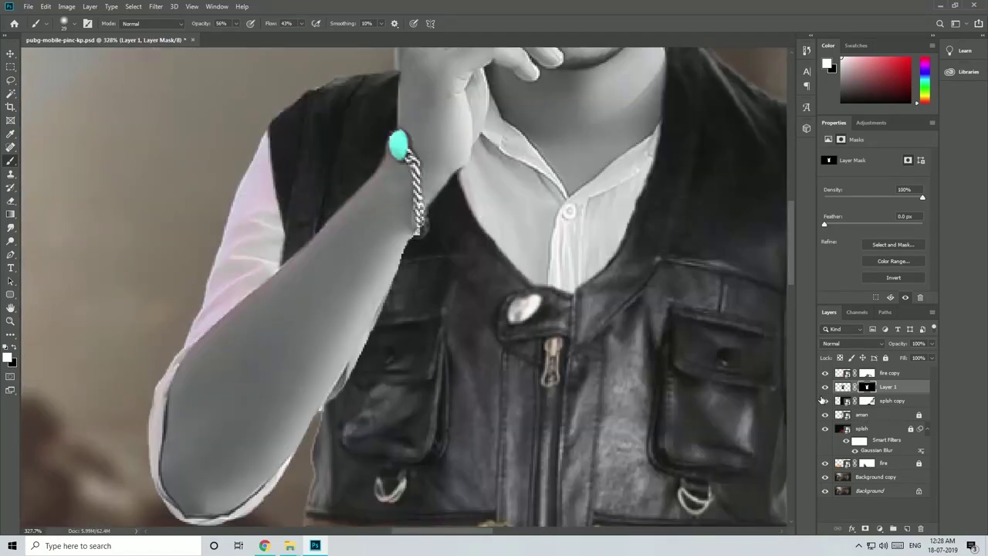
{"action": "left_click", "coordinate": [10, 54]}
{"action": "left_click", "coordinate": [588, 190]}
{"action": "left_click", "coordinate": [825, 401]}
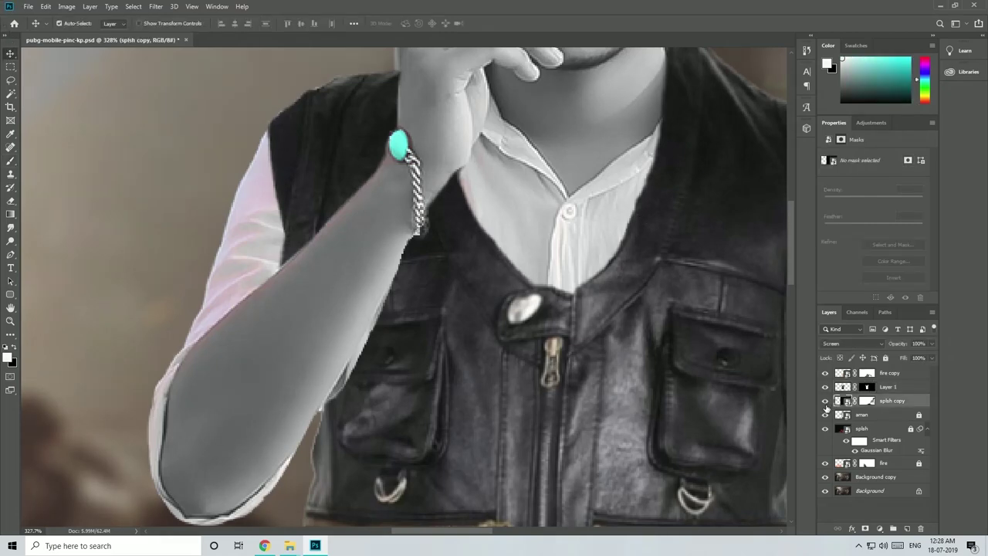
{"action": "left_click", "coordinate": [825, 415]}
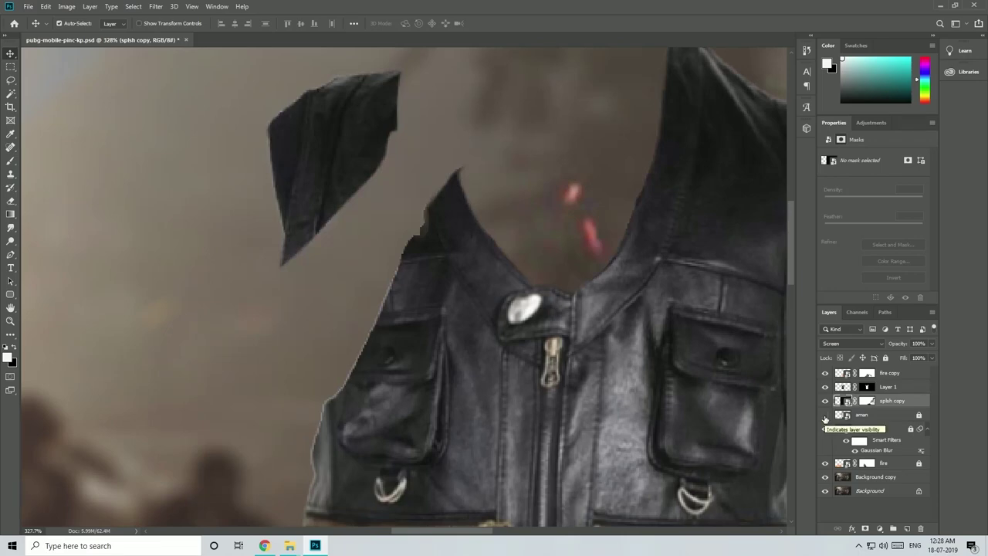
{"action": "left_click", "coordinate": [825, 415]}
{"action": "left_click", "coordinate": [825, 415]}
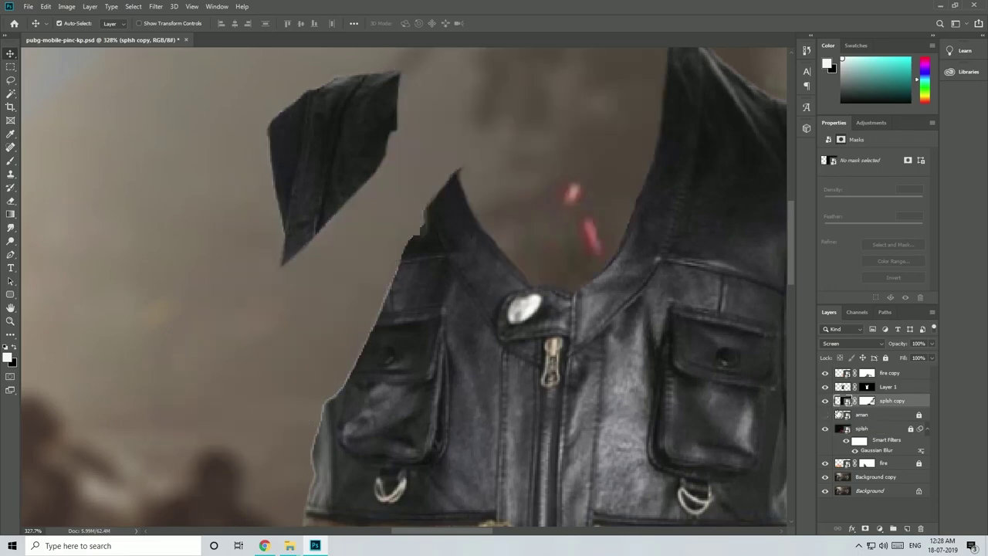
Disable the splsh copy layer's mask to compare the image without it, and enable the mask again
{"action": "right_click", "coordinate": [907, 403]}
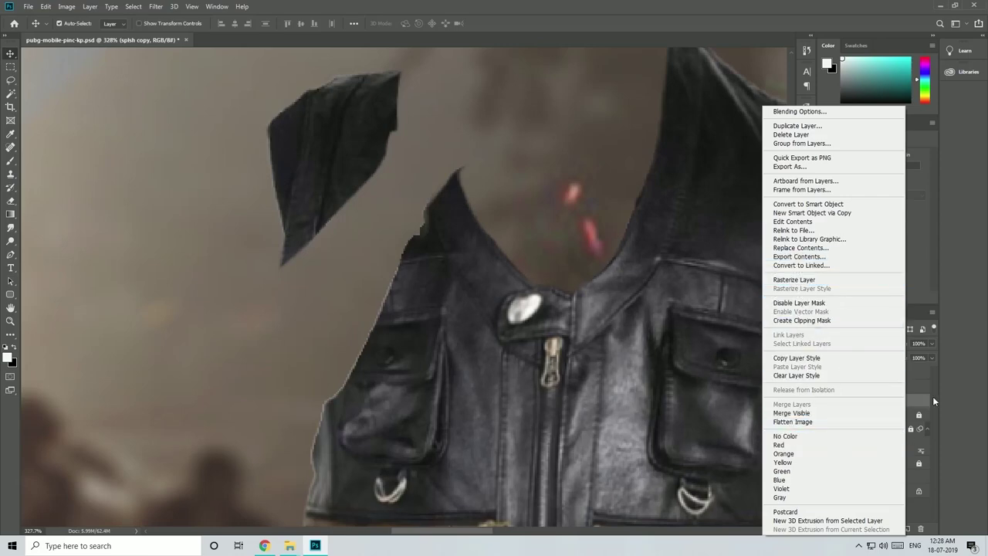
{"action": "left_click", "coordinate": [909, 403]}
{"action": "right_click", "coordinate": [868, 403]}
{"action": "left_click", "coordinate": [868, 402]}
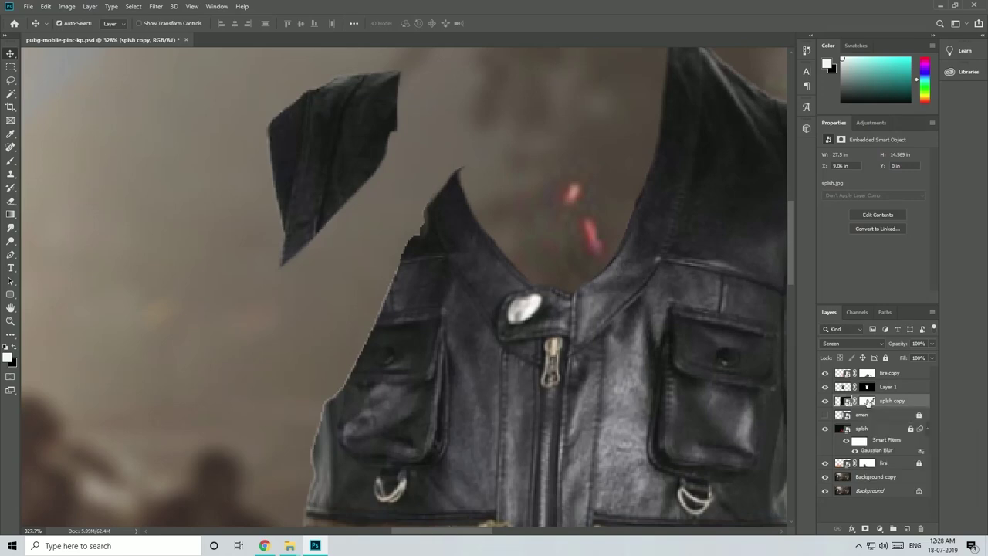
{"action": "left_click", "coordinate": [867, 401]}
{"action": "left_click", "coordinate": [857, 402]}
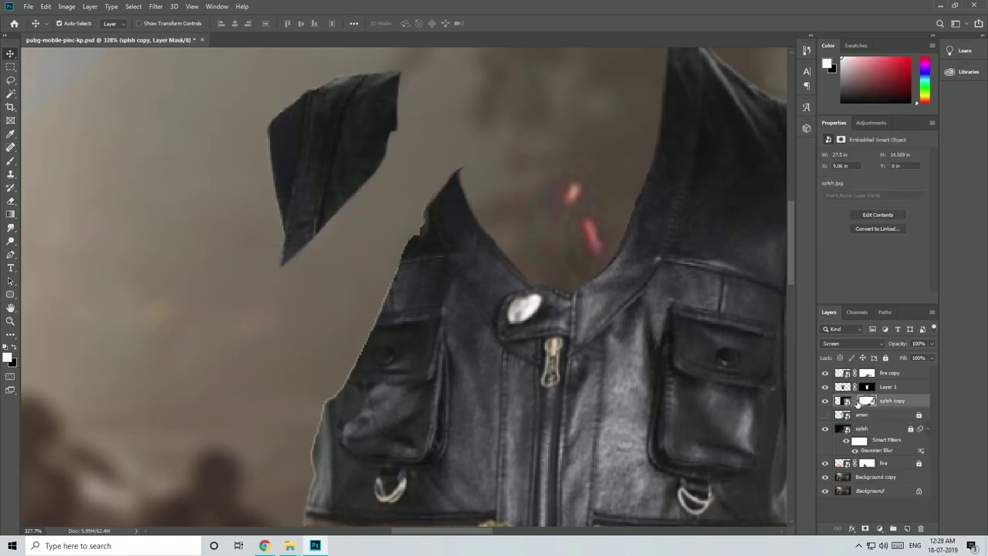
{"action": "right_click", "coordinate": [868, 403]}
{"action": "left_click", "coordinate": [874, 409]}
{"action": "scroll", "coordinate": [463, 241], "scroll_direction": "down", "scroll_amount": 4}
{"action": "scroll", "coordinate": [478, 243], "scroll_direction": "up", "scroll_amount": 1}
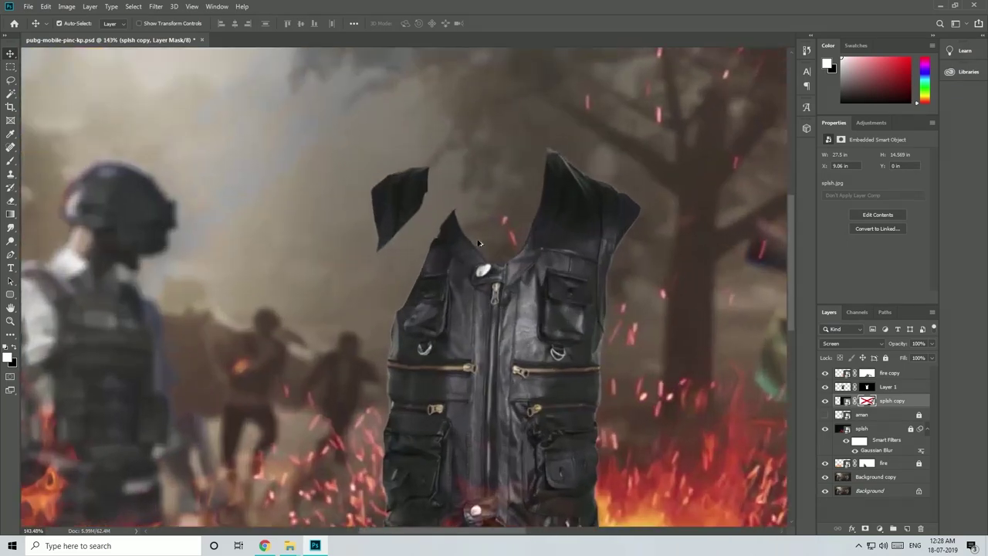
{"action": "right_click", "coordinate": [869, 402]}
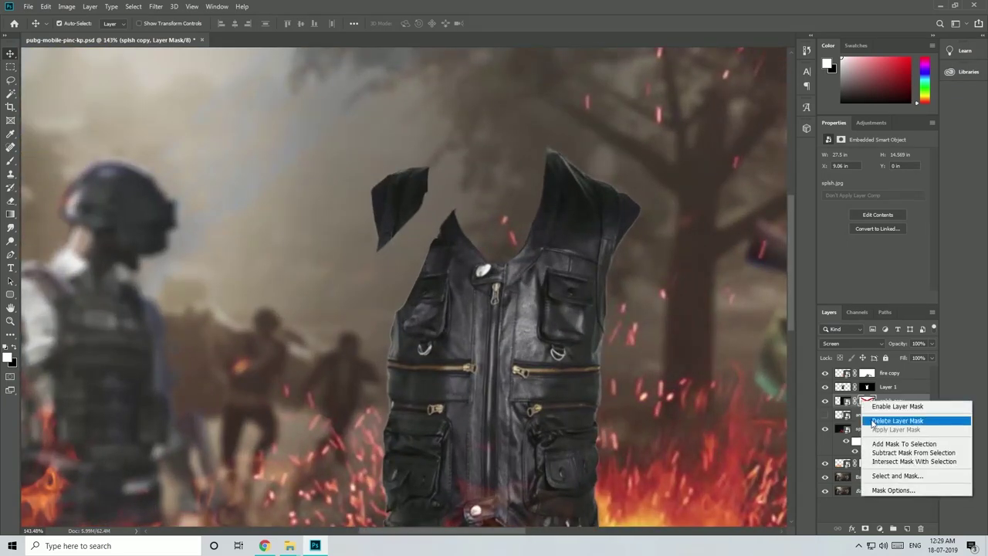
{"action": "left_click", "coordinate": [873, 407]}
Show the man's layer again and check what the splsh copy layer contributes around the vest
{"action": "scroll", "coordinate": [583, 262], "scroll_direction": "down", "scroll_amount": 2}
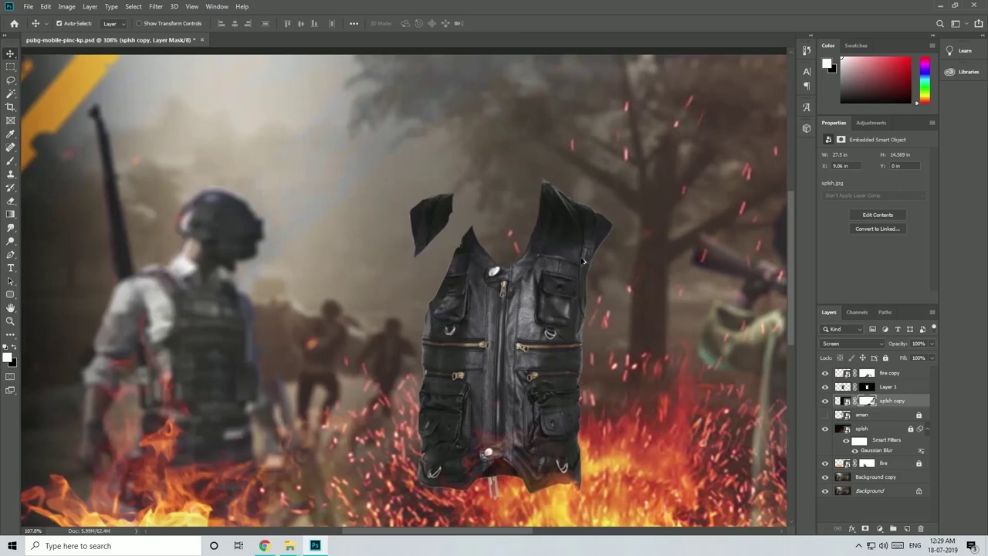
{"action": "left_click", "coordinate": [820, 422]}
{"action": "left_click", "coordinate": [823, 418]}
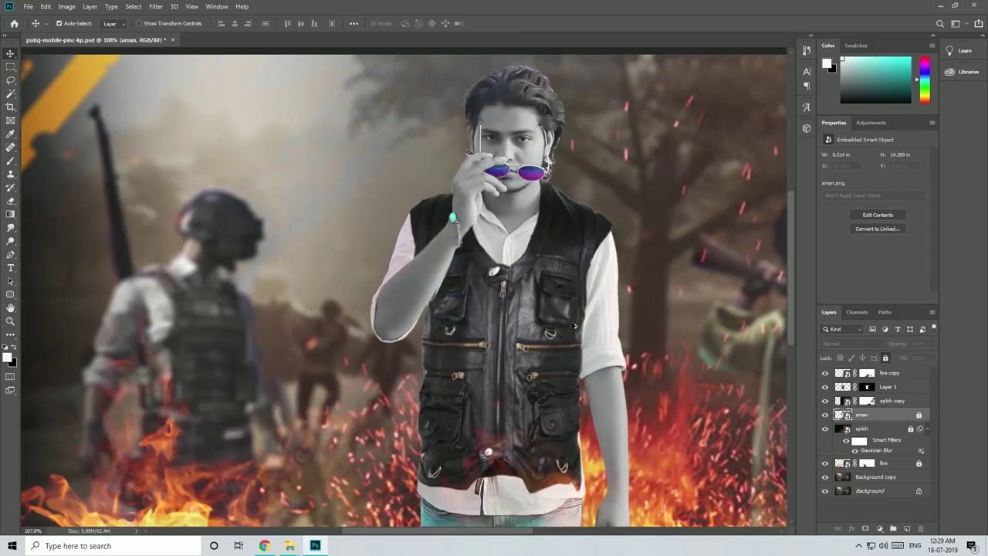
{"action": "scroll", "coordinate": [457, 270], "scroll_direction": "down", "scroll_amount": 1}
{"action": "scroll", "coordinate": [455, 274], "scroll_direction": "up", "scroll_amount": 2}
{"action": "scroll", "coordinate": [455, 273], "scroll_direction": "up", "scroll_amount": 4}
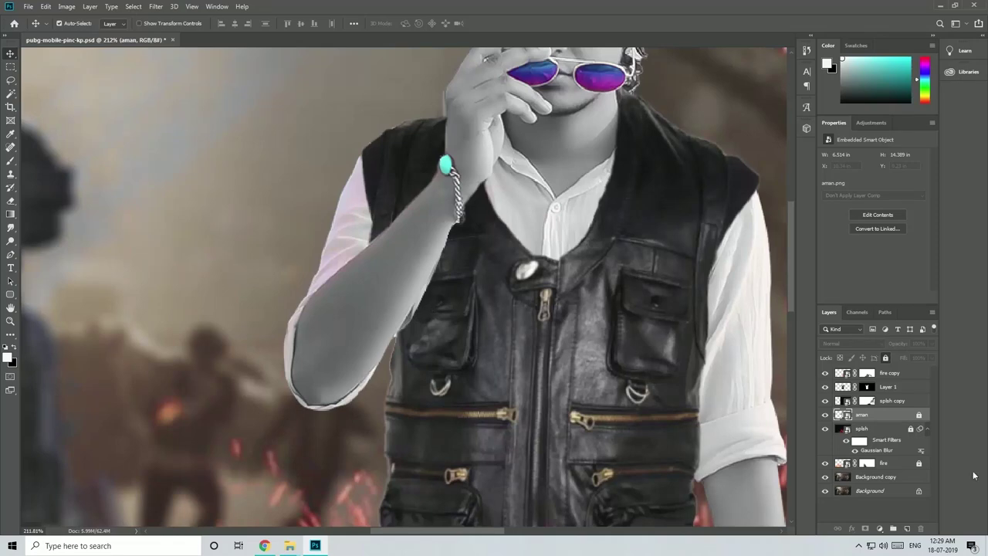
{"action": "left_click", "coordinate": [845, 400]}
{"action": "left_click", "coordinate": [825, 402]}
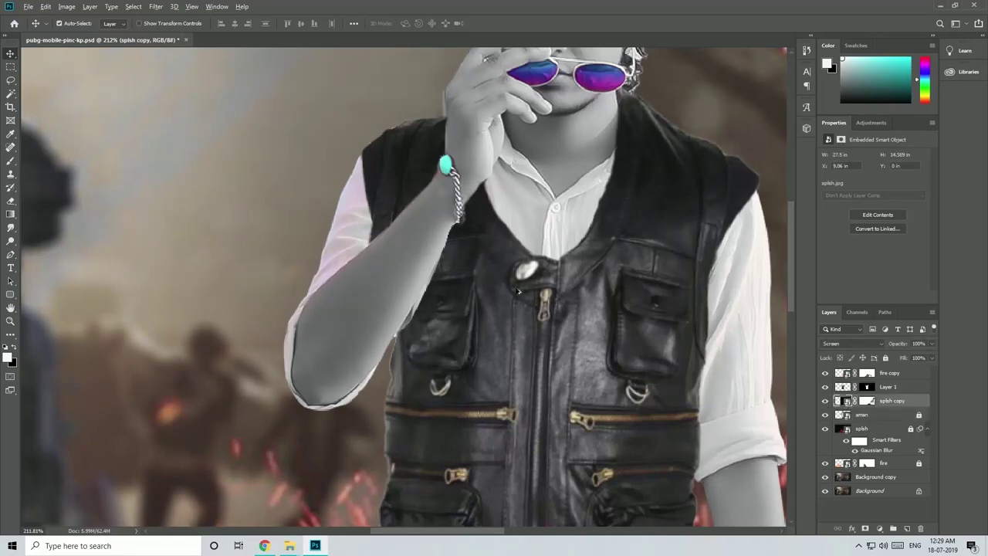
Pick the Smudge tool and rasterize the splsh copy layer
{"action": "scroll", "coordinate": [518, 291], "scroll_direction": "up", "scroll_amount": 5}
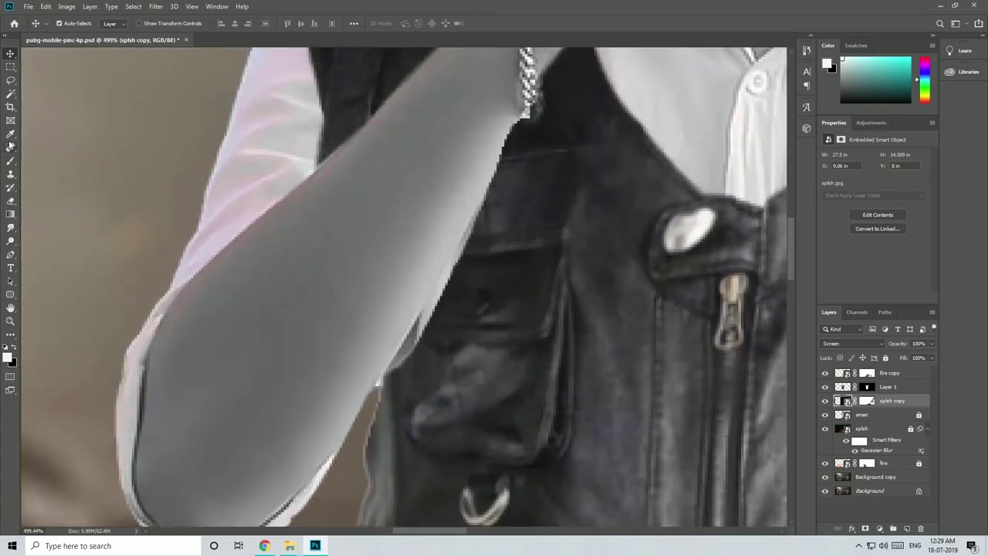
{"action": "left_click", "coordinate": [10, 228]}
{"action": "scroll", "coordinate": [401, 351], "scroll_direction": "up", "scroll_amount": 3}
{"action": "right_click", "coordinate": [843, 407]}
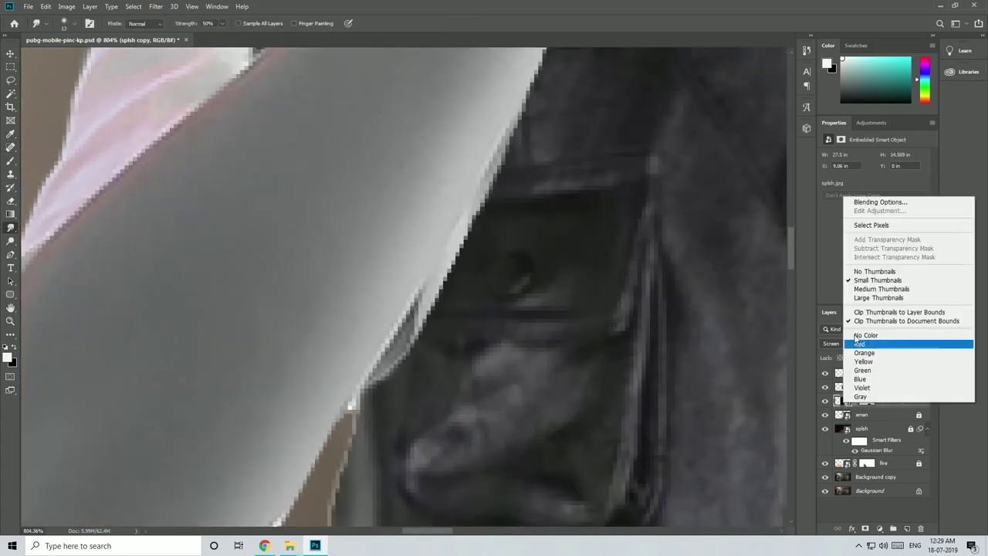
{"action": "left_click", "coordinate": [846, 404]}
{"action": "right_click", "coordinate": [838, 400]}
{"action": "left_click", "coordinate": [839, 406]}
{"action": "right_click", "coordinate": [920, 406]}
{"action": "left_click", "coordinate": [818, 280]}
{"action": "left_click", "coordinate": [826, 402]}
{"action": "left_click", "coordinate": [826, 401]}
{"action": "scroll", "coordinate": [615, 386], "scroll_direction": "down", "scroll_amount": 3}
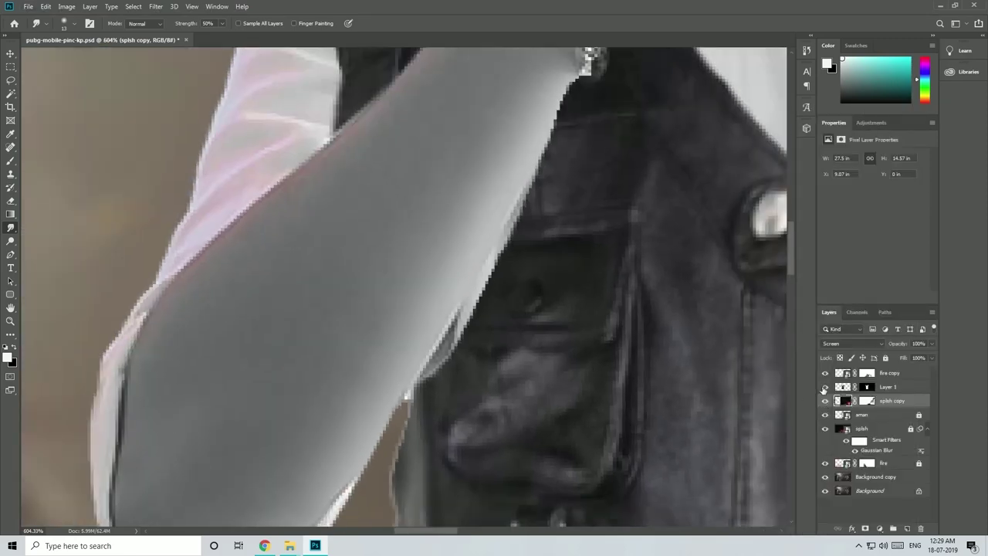
Smudge the vest layer's jagged edge along the inner side of the raised forearm to smooth it
{"action": "left_click", "coordinate": [825, 386]}
{"action": "left_click", "coordinate": [825, 386]}
{"action": "left_click", "coordinate": [842, 387]}
{"action": "scroll", "coordinate": [355, 302], "scroll_direction": "down", "scroll_amount": 1}
{"action": "scroll", "coordinate": [423, 338], "scroll_direction": "up", "scroll_amount": 5}
{"action": "mouse_move", "coordinate": [450, 359]}
{"action": "left_mouse_down"}
{"action": "mouse_move", "coordinate": [507, 347]}
{"action": "mouse_move", "coordinate": [491, 290]}
{"action": "mouse_move", "coordinate": [448, 312]}
{"action": "mouse_move", "coordinate": [477, 297]}
{"action": "mouse_move", "coordinate": [453, 348]}
{"action": "left_mouse_up"}
{"action": "scroll", "coordinate": [467, 409], "scroll_direction": "down", "scroll_amount": 6}
{"action": "scroll", "coordinate": [507, 304], "scroll_direction": "up", "scroll_amount": 4}
{"action": "left_click_drag", "start_coordinate": [457, 402], "coordinate": [553, 163]}
{"action": "mouse_move", "coordinate": [487, 296]}
{"action": "left_mouse_down"}
{"action": "mouse_move", "coordinate": [424, 368]}
{"action": "mouse_move", "coordinate": [368, 459]}
{"action": "left_mouse_up"}
{"action": "mouse_move", "coordinate": [491, 311]}
{"action": "left_mouse_down"}
{"action": "mouse_move", "coordinate": [542, 173]}
{"action": "mouse_move", "coordinate": [598, 112]}
{"action": "left_mouse_up"}
{"action": "left_click_drag", "start_coordinate": [547, 172], "coordinate": [488, 319]}
{"action": "scroll", "coordinate": [363, 378], "scroll_direction": "down", "scroll_amount": 12}
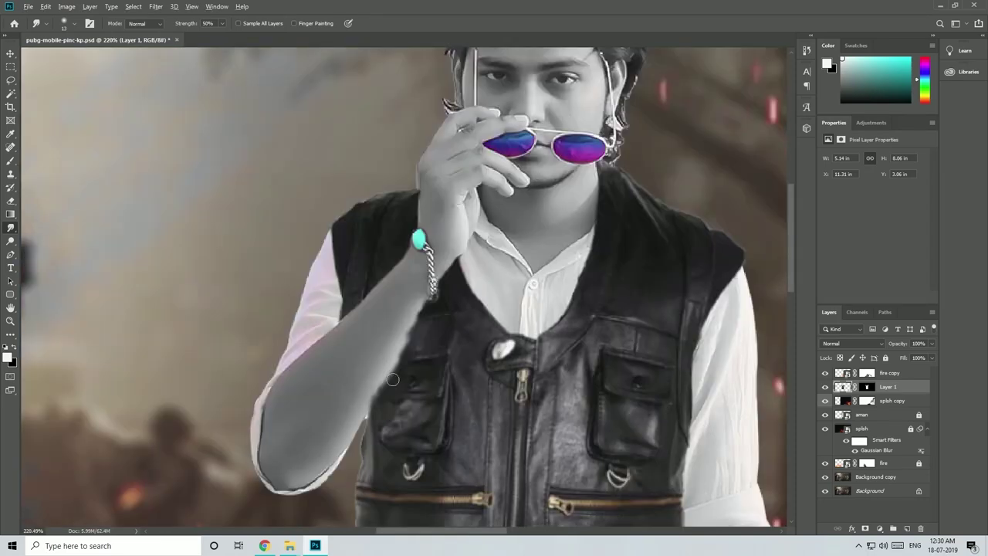
{"action": "scroll", "coordinate": [386, 376], "scroll_direction": "up", "scroll_amount": 3}
Select the vest layer's mask and choose View Properties as the response to double-clicking a layer mask
{"action": "left_click", "coordinate": [10, 53]}
{"action": "scroll", "coordinate": [338, 218], "scroll_direction": "down", "scroll_amount": 7}
{"action": "double_click", "coordinate": [867, 387]}
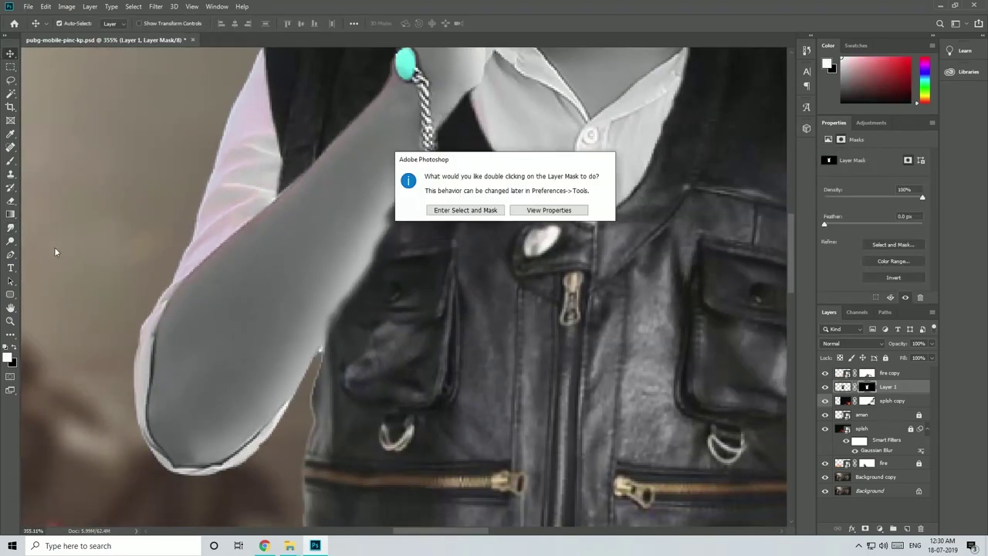
{"action": "left_click", "coordinate": [534, 212]}
{"action": "scroll", "coordinate": [364, 303], "scroll_direction": "up", "scroll_amount": 4}
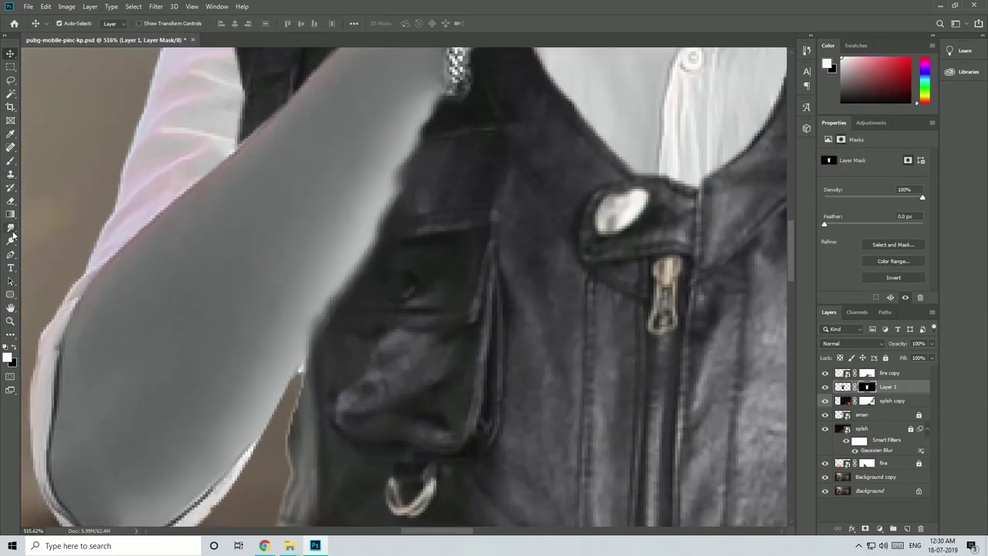
Trace the raised forearm's inner edge from elbow to bracelet with the Pen tool and convert the path into a selection
{"action": "left_click", "coordinate": [10, 254]}
{"action": "scroll", "coordinate": [298, 389], "scroll_direction": "up", "scroll_amount": 2}
{"action": "left_click", "coordinate": [298, 389]}
{"action": "scroll", "coordinate": [388, 384], "scroll_direction": "down", "scroll_amount": 5}
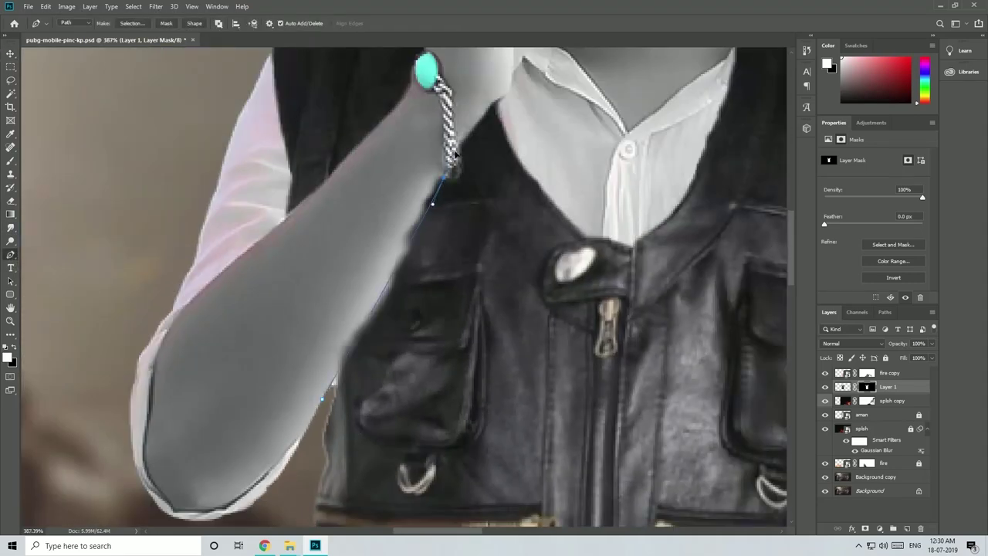
{"action": "right_click", "coordinate": [329, 309]}
{"action": "left_click", "coordinate": [410, 310]}
{"action": "key", "text": "Return"}
{"action": "scroll", "coordinate": [410, 310], "scroll_direction": "down", "scroll_amount": 2}
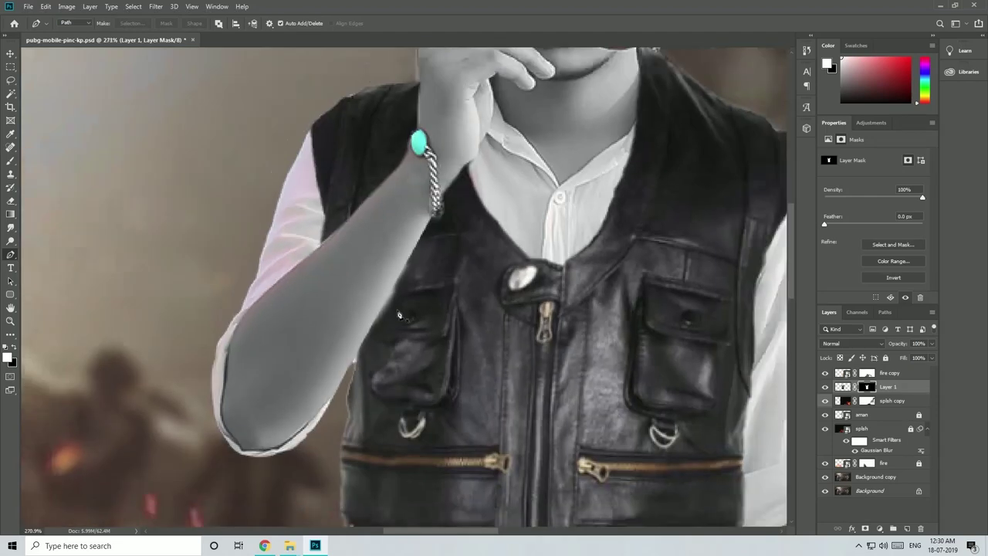
Hide the vest layer, retrace the forearm's inner edge up to the bracelet with the Pen tool, and show the vest again
{"action": "scroll", "coordinate": [359, 363], "scroll_direction": "up", "scroll_amount": 3}
{"action": "left_click", "coordinate": [824, 386]}
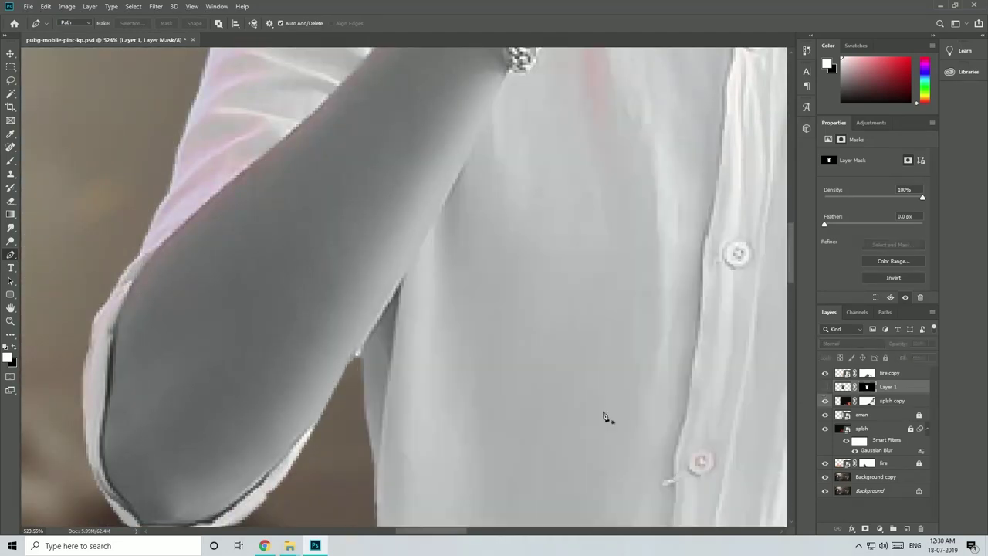
{"action": "key", "text": "ctrl+z"}
{"action": "left_click", "coordinate": [433, 222], "text": "alt"}
{"action": "scroll", "coordinate": [437, 224], "scroll_direction": "down", "scroll_amount": 5}
{"action": "scroll", "coordinate": [474, 122], "scroll_direction": "up", "scroll_amount": 4}
{"action": "left_click_drag", "start_coordinate": [487, 135], "coordinate": [493, 122]}
{"action": "left_click", "coordinate": [825, 387]}
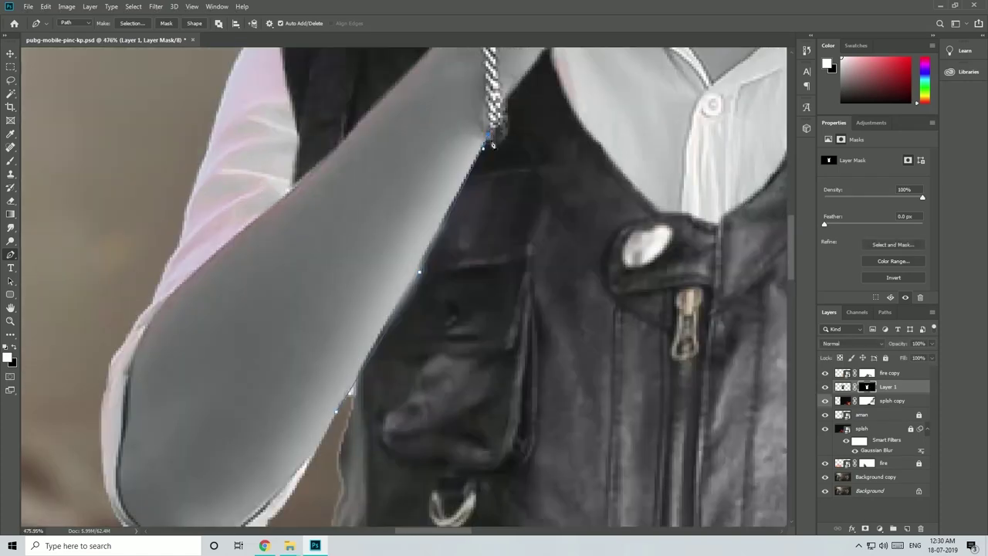
Convert the retraced forearm path into a selection for cleaning the vest's mask edge, and deselect it
{"action": "right_click", "coordinate": [360, 92]}
{"action": "left_click", "coordinate": [408, 143]}
{"action": "left_click", "coordinate": [543, 143]}
{"action": "key", "text": "ctrl+d"}
{"action": "scroll", "coordinate": [412, 282], "scroll_direction": "down", "scroll_amount": 18}
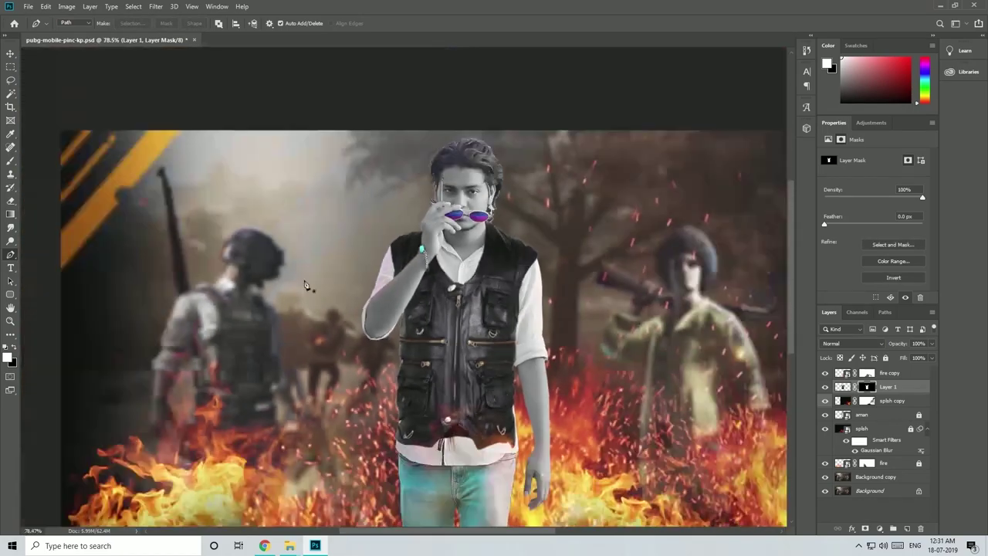
{"action": "key", "text": "v"}
{"action": "scroll", "coordinate": [458, 286], "scroll_direction": "up", "scroll_amount": 2}
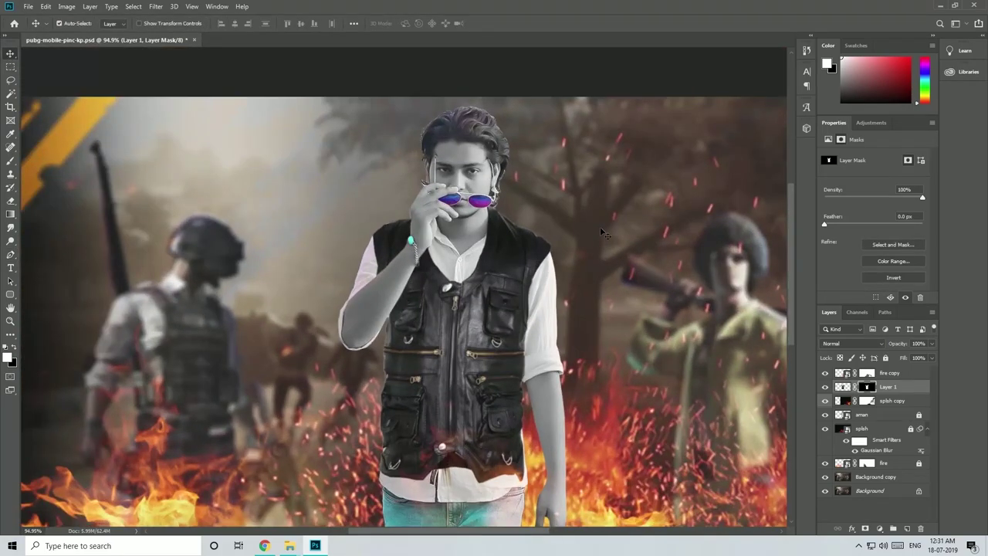
{"action": "scroll", "coordinate": [597, 229], "scroll_direction": "down", "scroll_amount": 3}
{"action": "scroll", "coordinate": [548, 193], "scroll_direction": "up", "scroll_amount": 2}
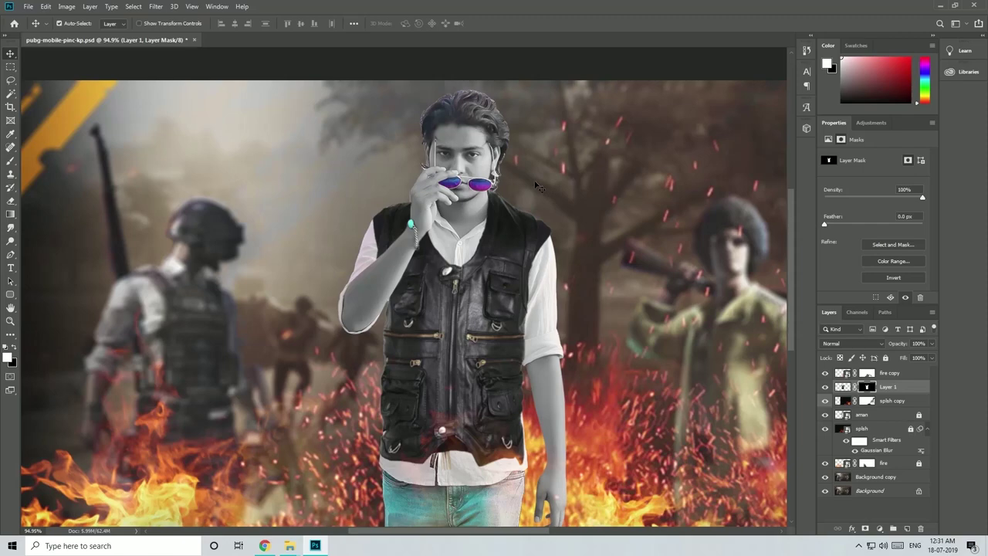
{"action": "scroll", "coordinate": [551, 455], "scroll_direction": "up", "scroll_amount": 3}
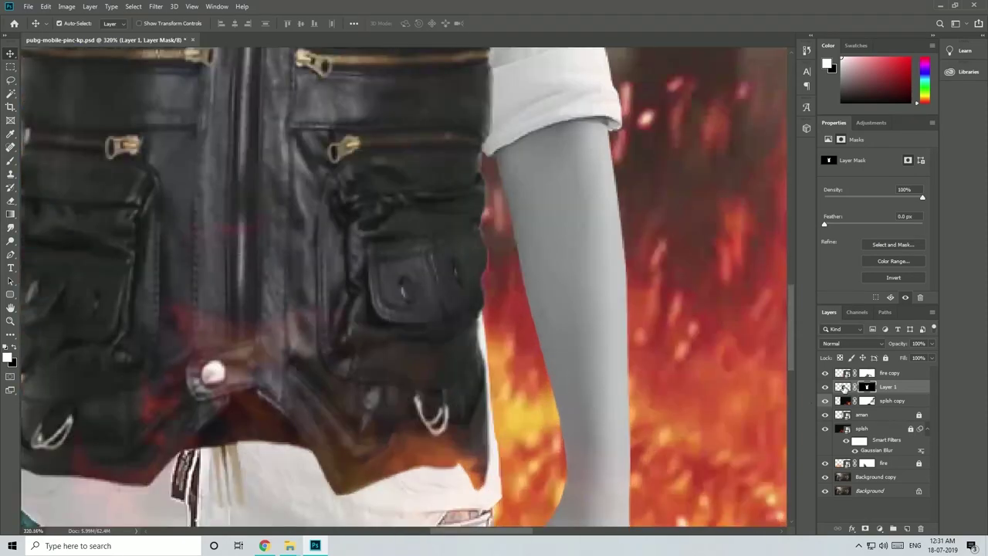
Smudge the vest's lower side edge beside the hanging arm, on the vest image and on its mask
{"action": "left_click", "coordinate": [842, 386]}
{"action": "left_click", "coordinate": [10, 230]}
{"action": "scroll", "coordinate": [556, 450], "scroll_direction": "up", "scroll_amount": 4}
{"action": "mouse_move", "coordinate": [430, 285]}
{"action": "left_mouse_down"}
{"action": "mouse_move", "coordinate": [445, 253]}
{"action": "mouse_move", "coordinate": [433, 285]}
{"action": "mouse_move", "coordinate": [445, 270]}
{"action": "mouse_move", "coordinate": [455, 297]}
{"action": "mouse_move", "coordinate": [443, 307]}
{"action": "mouse_move", "coordinate": [460, 445]}
{"action": "left_mouse_up"}
{"action": "left_click", "coordinate": [869, 386]}
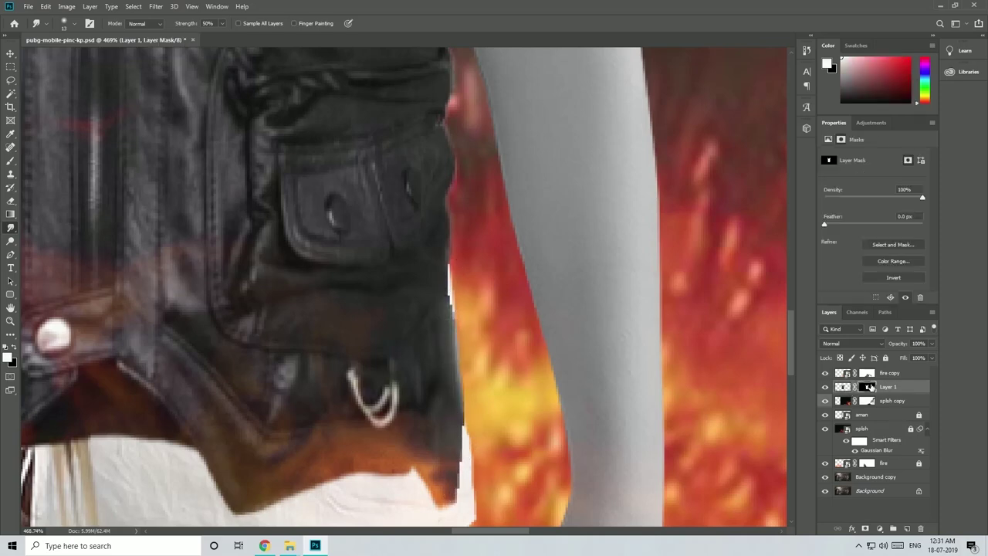
{"action": "mouse_move", "coordinate": [458, 325]}
{"action": "left_mouse_down"}
{"action": "mouse_move", "coordinate": [445, 298]}
{"action": "mouse_move", "coordinate": [461, 417]}
{"action": "left_mouse_up"}
Paint white on the vest's mask with the Brush along its lower side edge beside the hanging arm
{"action": "key", "text": "x"}
{"action": "key", "text": "alt+z"}
{"action": "key", "text": "alt+z"}
{"action": "key", "text": "b"}
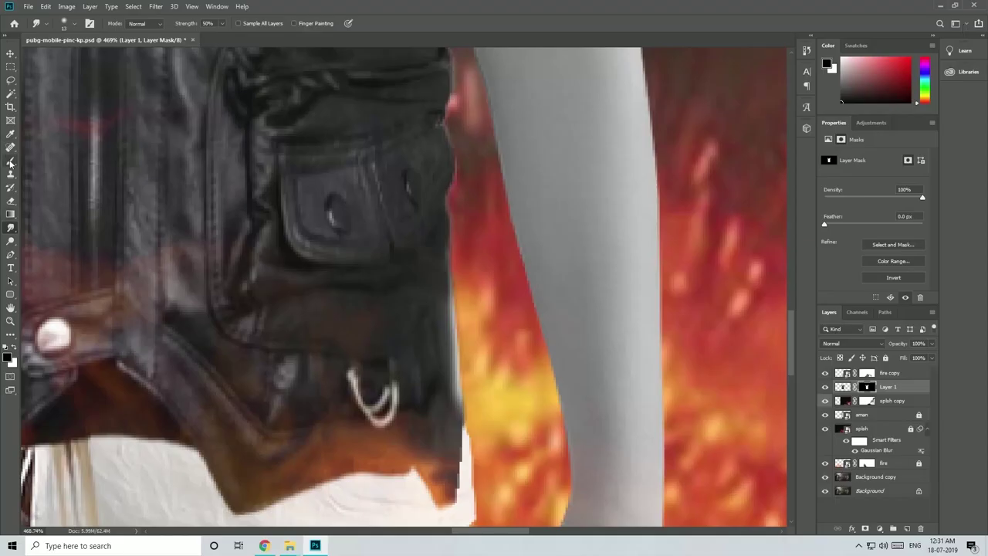
{"action": "key", "text": "x"}
{"action": "mouse_move", "coordinate": [437, 337]}
{"action": "left_mouse_down"}
{"action": "mouse_move", "coordinate": [435, 265]}
{"action": "mouse_move", "coordinate": [441, 448]}
{"action": "mouse_move", "coordinate": [464, 500]}
{"action": "left_mouse_up"}
Smudge the vest image outward along its lower side edge to cover the white shirt fringe
{"action": "double_click", "coordinate": [838, 387]}
{"action": "key", "text": "Escape"}
{"action": "left_click", "coordinate": [11, 228]}
{"action": "mouse_move", "coordinate": [461, 324]}
{"action": "left_mouse_down"}
{"action": "mouse_move", "coordinate": [468, 470]}
{"action": "mouse_move", "coordinate": [450, 418]}
{"action": "mouse_move", "coordinate": [450, 362]}
{"action": "mouse_move", "coordinate": [463, 323]}
{"action": "mouse_move", "coordinate": [450, 245]}
{"action": "mouse_move", "coordinate": [440, 251]}
{"action": "mouse_move", "coordinate": [449, 274]}
{"action": "mouse_move", "coordinate": [456, 267]}
{"action": "mouse_move", "coordinate": [448, 296]}
{"action": "mouse_move", "coordinate": [452, 263]}
{"action": "mouse_move", "coordinate": [458, 407]}
{"action": "left_mouse_up"}
Trim the smudged side edge by painting black on the vest's mask with a brush of size 21
{"action": "left_click", "coordinate": [867, 388]}
{"action": "left_click", "coordinate": [15, 164]}
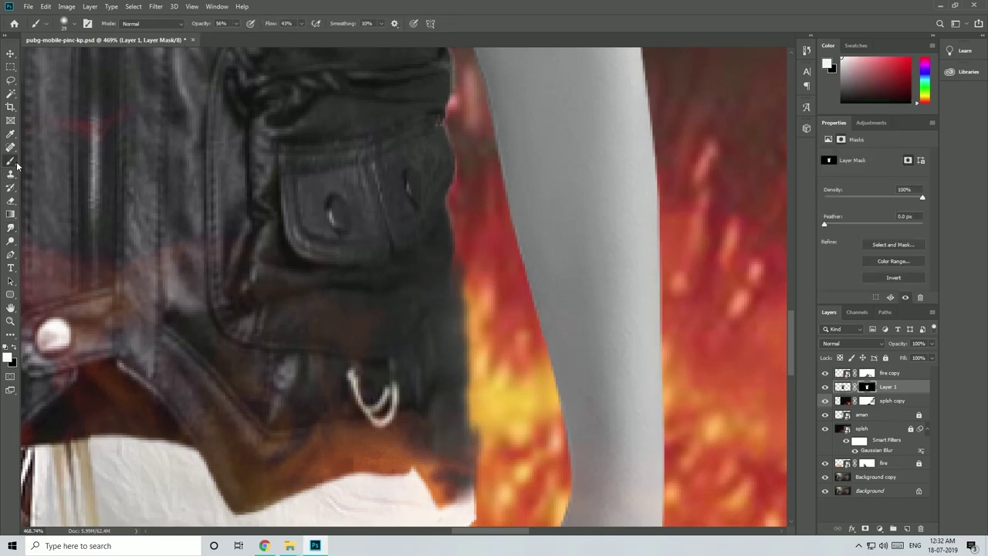
{"action": "right_click", "coordinate": [585, 282]}
{"action": "left_click", "coordinate": [461, 253]}
{"action": "key", "text": "x"}
{"action": "mouse_move", "coordinate": [462, 254]}
{"action": "left_mouse_down"}
{"action": "mouse_move", "coordinate": [480, 439]}
{"action": "mouse_move", "coordinate": [477, 395]}
{"action": "left_mouse_up"}
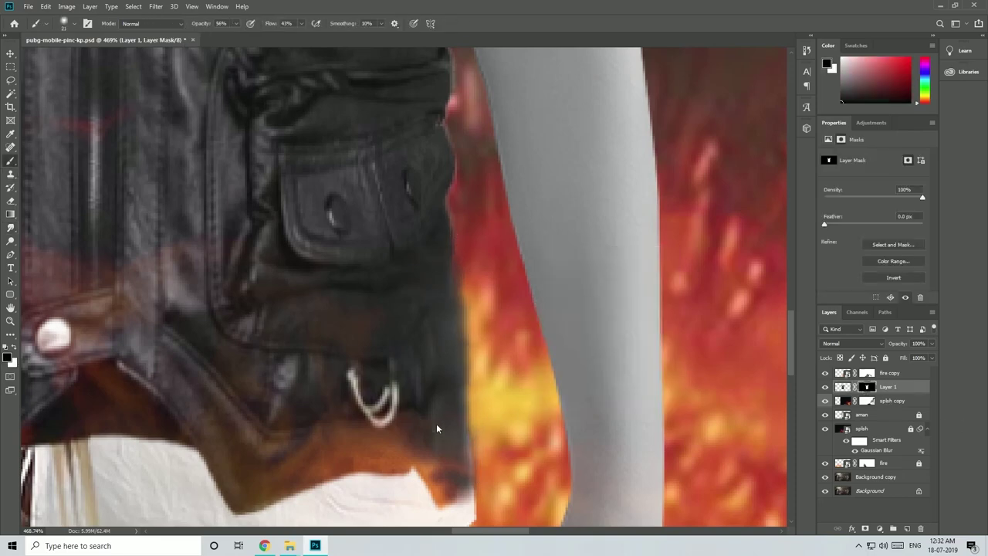
{"action": "scroll", "coordinate": [443, 433], "scroll_direction": "down", "scroll_amount": 10}
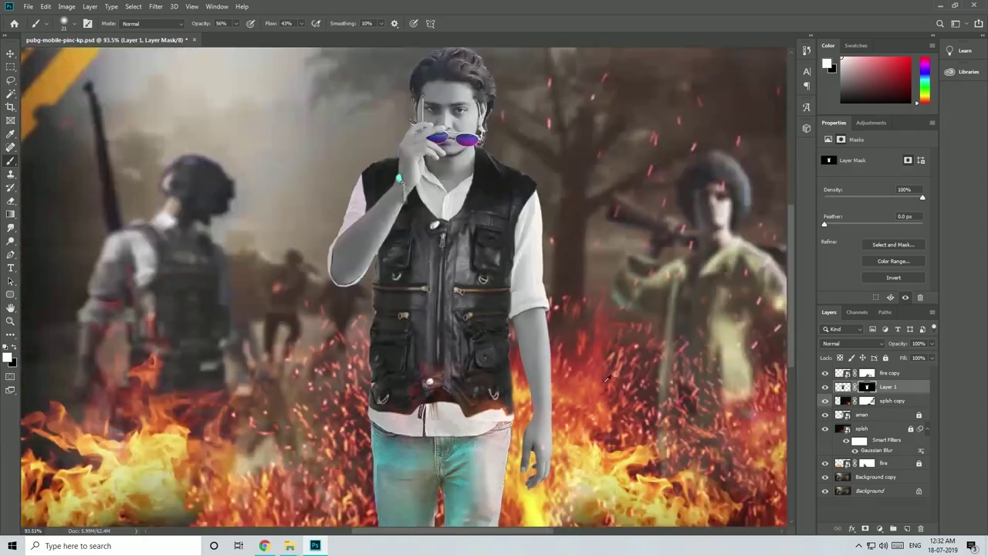
Paint black on the vest's mask beside the neck to uncover the shirt collar and the adjoining shirt edge
{"action": "scroll", "coordinate": [398, 255], "scroll_direction": "up", "scroll_amount": 1}
{"action": "key", "text": "v"}
{"action": "scroll", "coordinate": [398, 255], "scroll_direction": "up", "scroll_amount": 5}
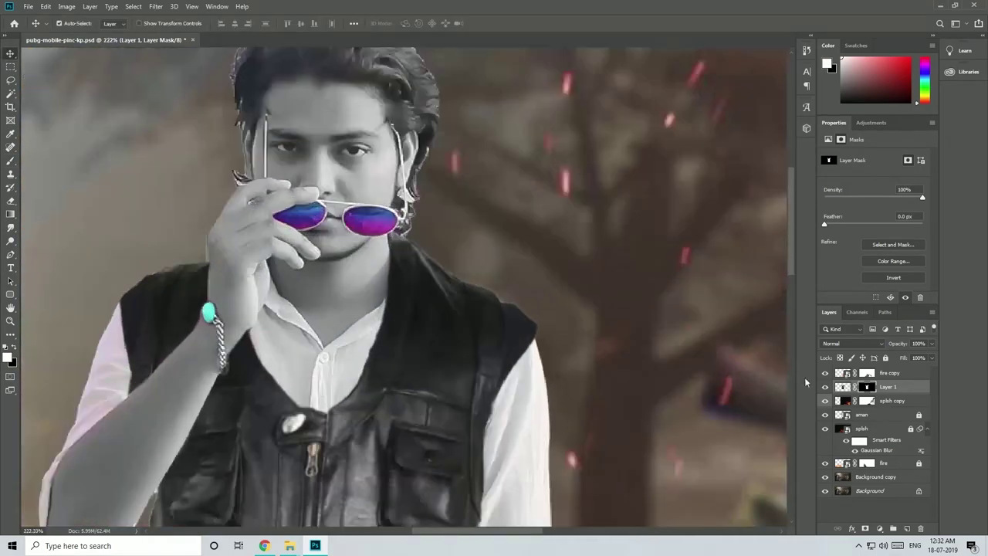
{"action": "scroll", "coordinate": [519, 279], "scroll_direction": "down", "scroll_amount": 3}
{"action": "scroll", "coordinate": [525, 294], "scroll_direction": "up", "scroll_amount": 3}
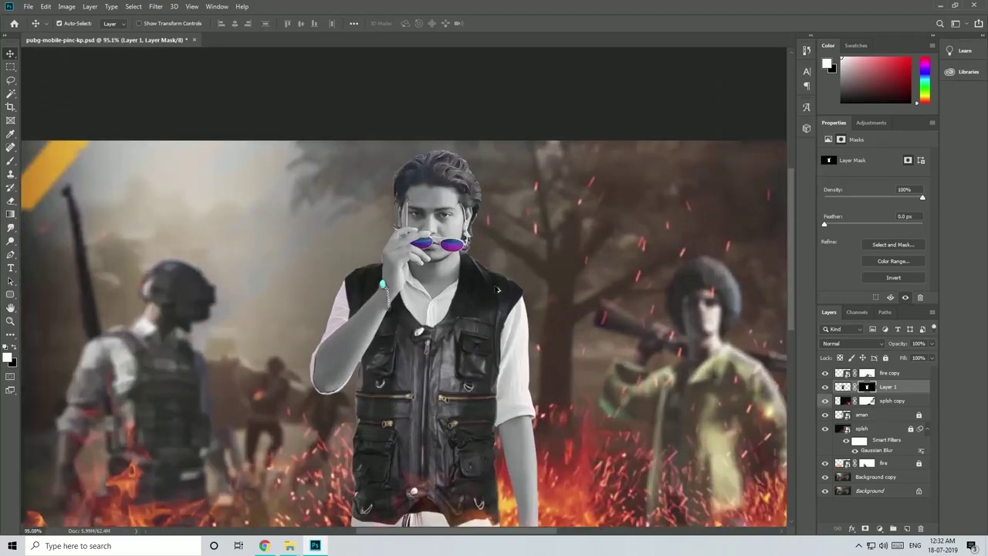
{"action": "left_click", "coordinate": [11, 161]}
{"action": "scroll", "coordinate": [501, 294], "scroll_direction": "up", "scroll_amount": 5}
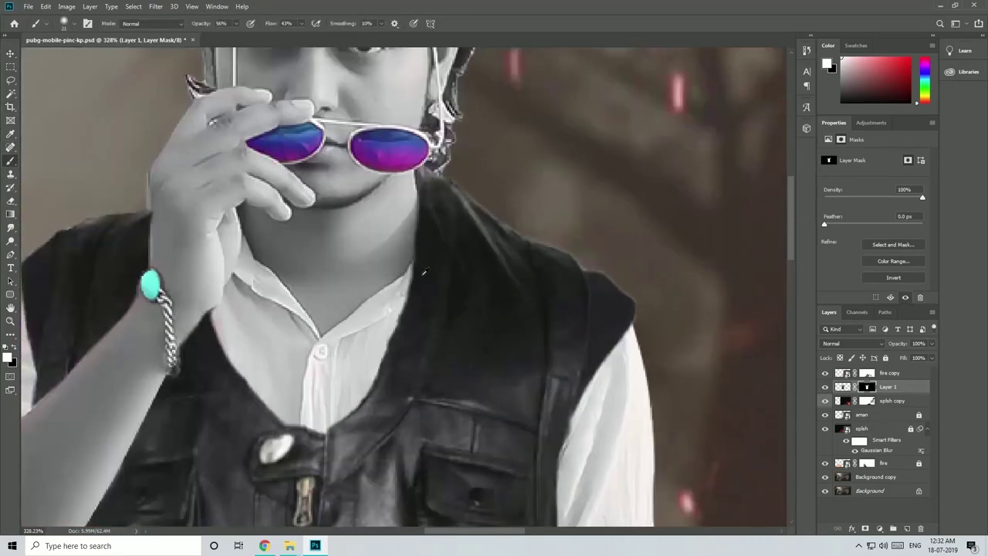
{"action": "key", "text": "x"}
{"action": "mouse_move", "coordinate": [421, 279]}
{"action": "left_mouse_down"}
{"action": "mouse_move", "coordinate": [437, 220]}
{"action": "mouse_move", "coordinate": [423, 241]}
{"action": "mouse_move", "coordinate": [440, 267]}
{"action": "mouse_move", "coordinate": [456, 220]}
{"action": "mouse_move", "coordinate": [432, 170]}
{"action": "mouse_move", "coordinate": [449, 213]}
{"action": "left_mouse_up"}
{"action": "key", "text": "x"}
{"action": "key", "text": "x"}
{"action": "mouse_move", "coordinate": [450, 209]}
{"action": "left_mouse_down"}
{"action": "mouse_move", "coordinate": [424, 225]}
{"action": "mouse_move", "coordinate": [431, 186]}
{"action": "mouse_move", "coordinate": [413, 163]}
{"action": "mouse_move", "coordinate": [450, 220]}
{"action": "mouse_move", "coordinate": [450, 254]}
{"action": "mouse_move", "coordinate": [404, 267]}
{"action": "mouse_move", "coordinate": [470, 201]}
{"action": "mouse_move", "coordinate": [454, 166]}
{"action": "mouse_move", "coordinate": [444, 167]}
{"action": "mouse_move", "coordinate": [485, 202]}
{"action": "left_mouse_up"}
{"action": "key", "text": "x"}
{"action": "scroll", "coordinate": [473, 210], "scroll_direction": "up", "scroll_amount": 6}
{"action": "key", "text": "x"}
{"action": "mouse_move", "coordinate": [457, 236]}
{"action": "left_mouse_down"}
{"action": "mouse_move", "coordinate": [377, 173]}
{"action": "mouse_move", "coordinate": [470, 286]}
{"action": "mouse_move", "coordinate": [420, 166]}
{"action": "left_mouse_up"}
{"action": "left_click_drag", "start_coordinate": [444, 301], "coordinate": [348, 398]}
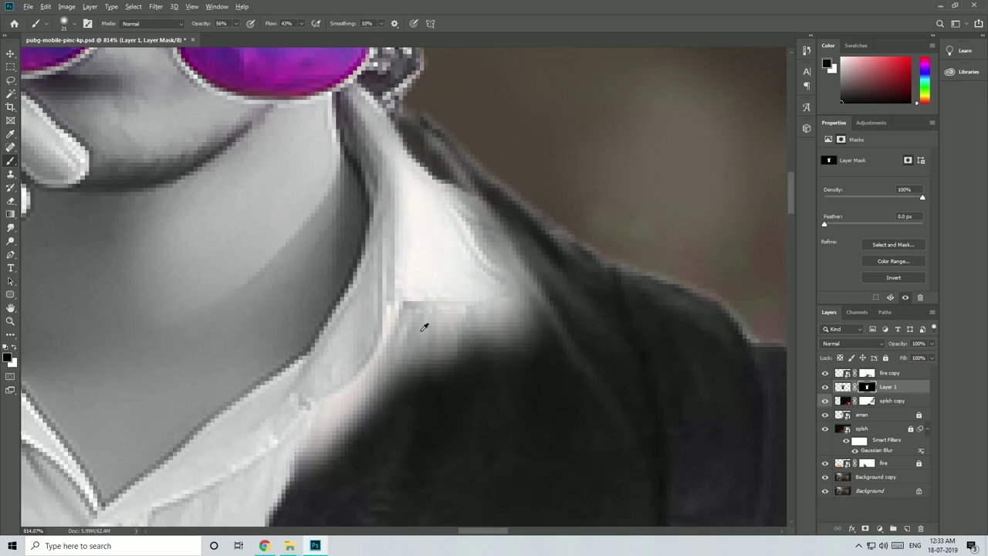
Trace the uncovered collar's outer edge with the Pen tool and extend the path around the adjacent vest area
{"action": "scroll", "coordinate": [293, 413], "scroll_direction": "down", "scroll_amount": 6}
{"action": "left_click", "coordinate": [10, 256]}
{"action": "scroll", "coordinate": [280, 364], "scroll_direction": "up", "scroll_amount": 3}
{"action": "left_click", "coordinate": [310, 386]}
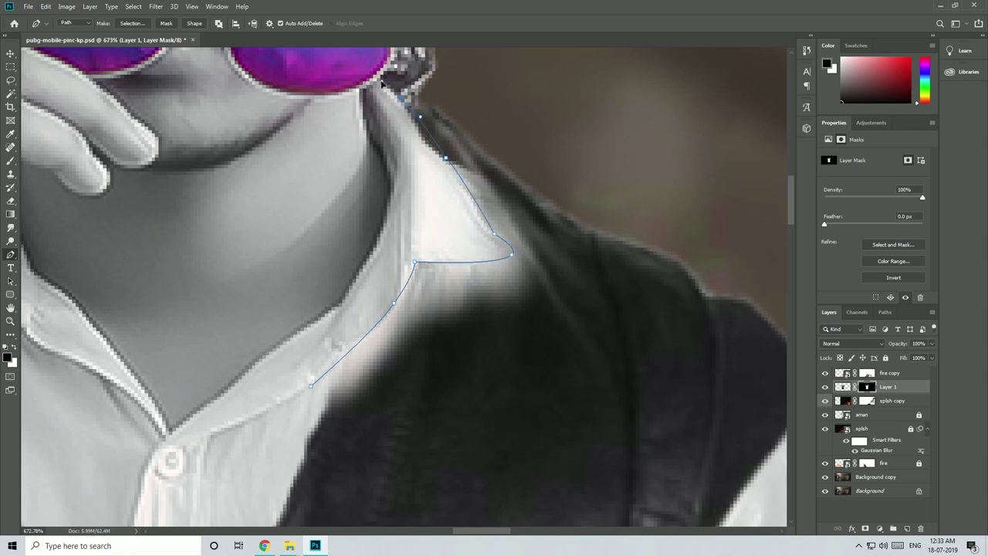
{"action": "scroll", "coordinate": [556, 253], "scroll_direction": "down", "scroll_amount": 3}
{"action": "left_click", "coordinate": [402, 353]}
Convert the collar path into a selection, restore the vest inside it on the mask, and deselect
{"action": "right_click", "coordinate": [581, 328]}
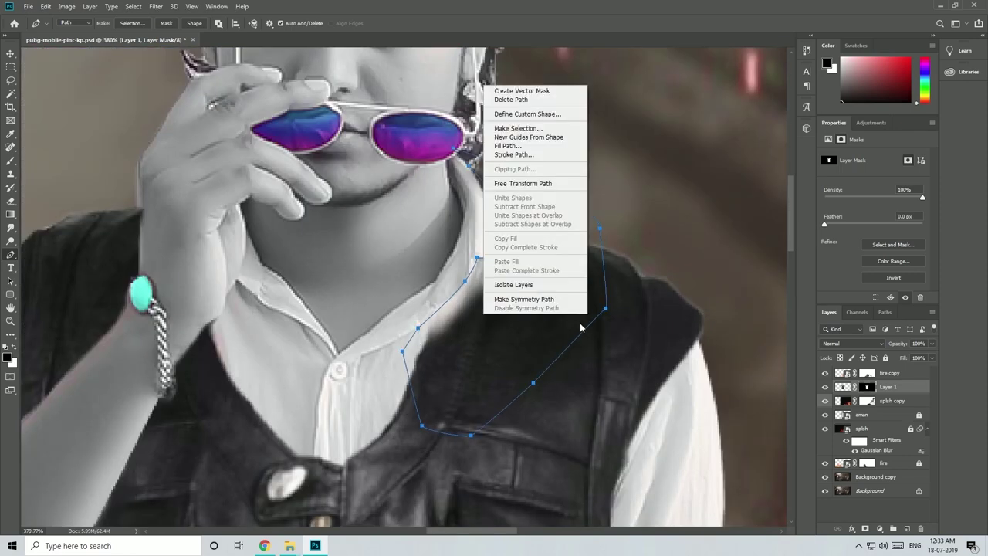
{"action": "left_click", "coordinate": [518, 129]}
{"action": "left_click", "coordinate": [549, 145]}
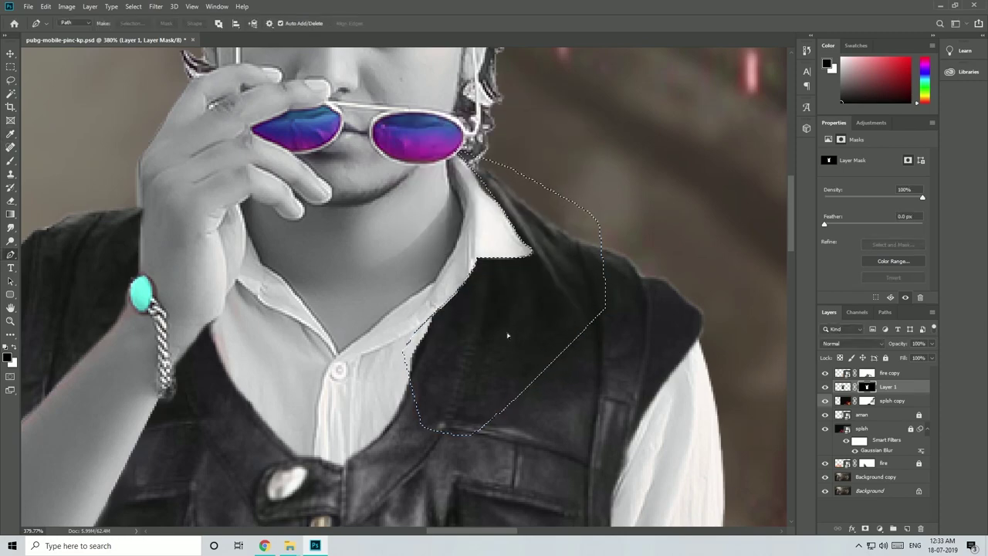
{"action": "scroll", "coordinate": [500, 311], "scroll_direction": "down", "scroll_amount": 3}
{"action": "scroll", "coordinate": [500, 311], "scroll_direction": "down", "scroll_amount": 2}
Hide the vest layer and trace the outline of the bracelet's hanging chain with the Pen tool
{"action": "scroll", "coordinate": [362, 294], "scroll_direction": "up", "scroll_amount": 6}
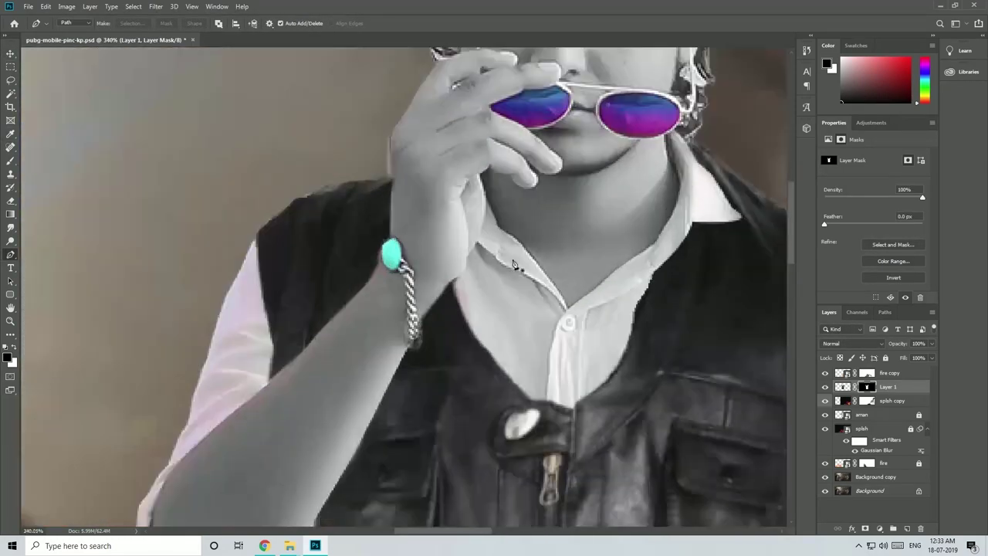
{"action": "scroll", "coordinate": [363, 293], "scroll_direction": "up", "scroll_amount": 3}
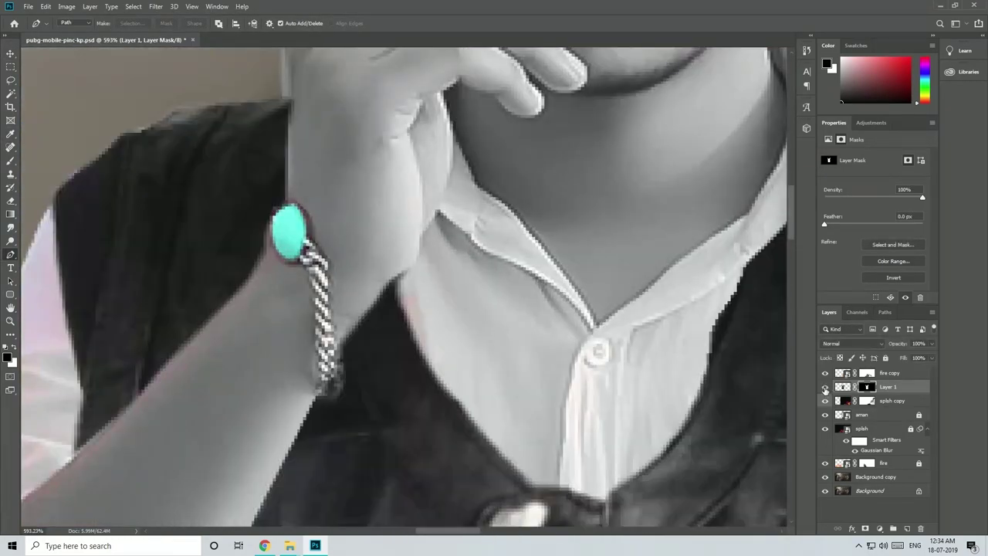
{"action": "left_click", "coordinate": [825, 387]}
{"action": "scroll", "coordinate": [347, 351], "scroll_direction": "up", "scroll_amount": 1}
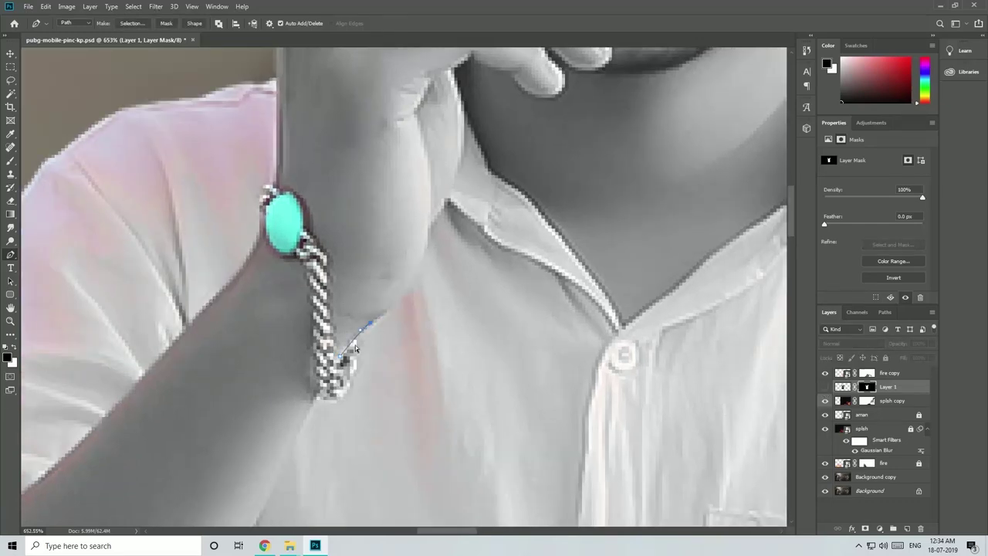
{"action": "scroll", "coordinate": [335, 365], "scroll_direction": "down", "scroll_amount": 1}
{"action": "scroll", "coordinate": [309, 409], "scroll_direction": "up", "scroll_amount": 4}
{"action": "left_click", "coordinate": [308, 409]}
{"action": "left_click", "coordinate": [318, 388]}
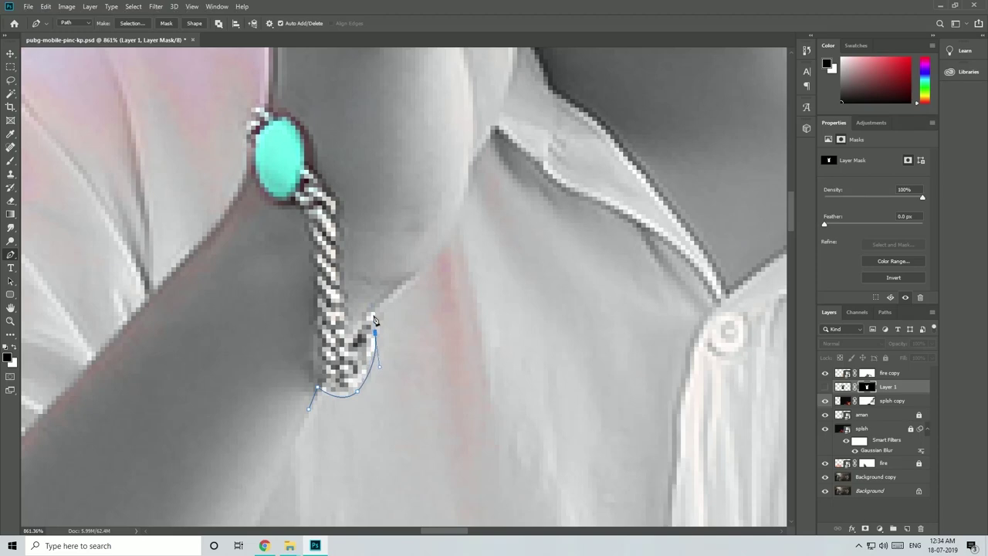
Continue the path along the palm and collar, show the vest layer, and close the path across the vest
{"action": "scroll", "coordinate": [431, 267], "scroll_direction": "down", "scroll_amount": 2}
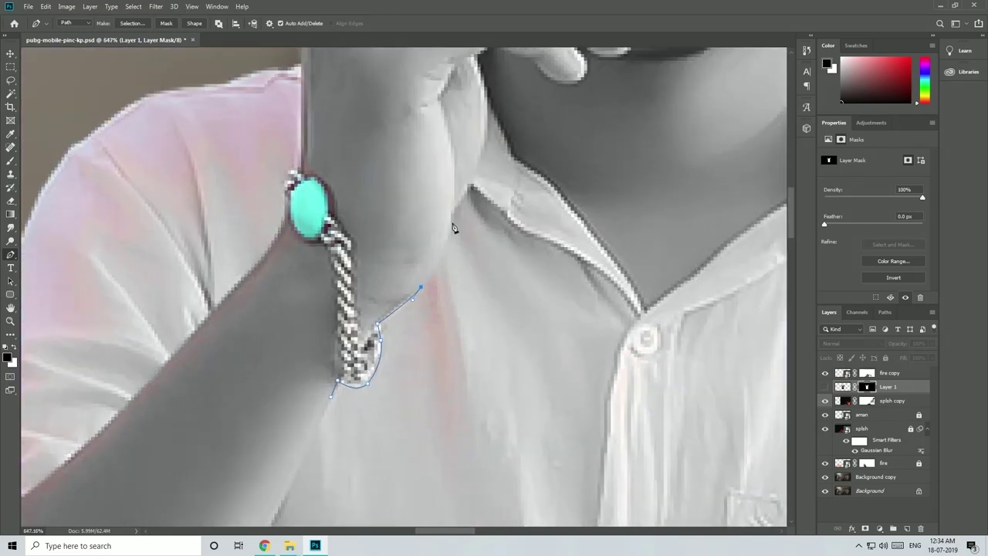
{"action": "scroll", "coordinate": [453, 171], "scroll_direction": "down", "scroll_amount": 3}
{"action": "scroll", "coordinate": [440, 154], "scroll_direction": "up", "scroll_amount": 2}
{"action": "left_click_drag", "start_coordinate": [442, 162], "coordinate": [433, 144]}
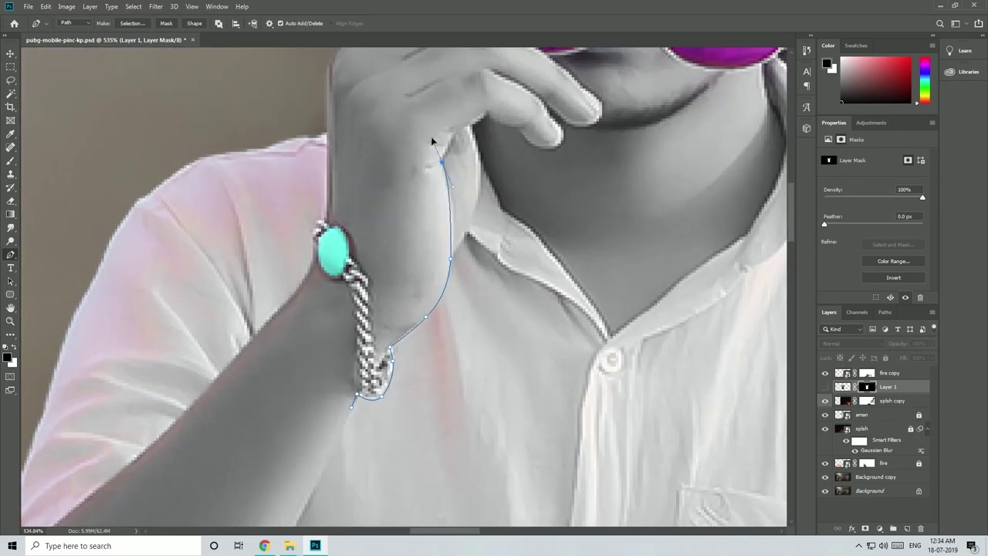
{"action": "key", "text": "ctrl+z"}
{"action": "scroll", "coordinate": [443, 177], "scroll_direction": "down", "scroll_amount": 3}
{"action": "scroll", "coordinate": [471, 245], "scroll_direction": "up", "scroll_amount": 3}
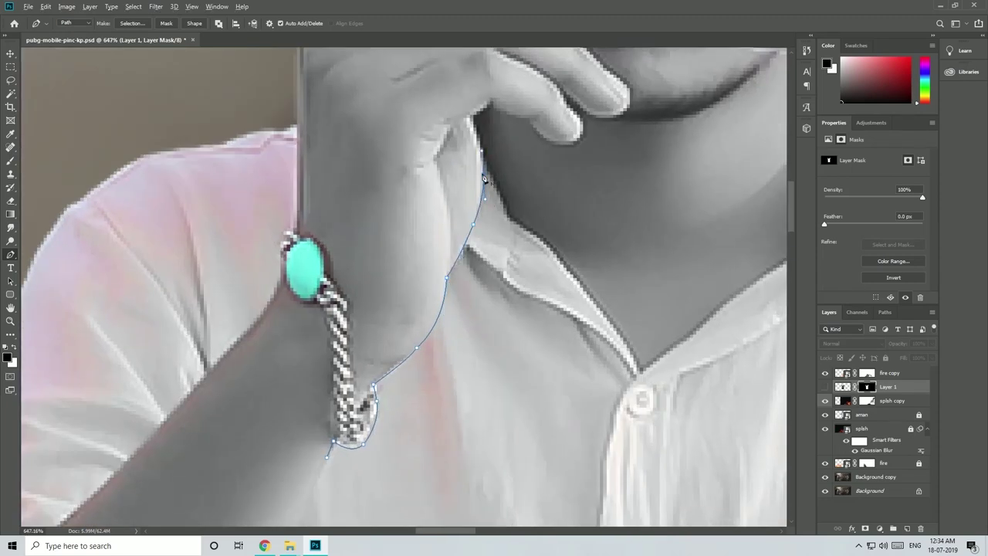
{"action": "scroll", "coordinate": [484, 178], "scroll_direction": "down", "scroll_amount": 3}
{"action": "left_click", "coordinate": [825, 388]}
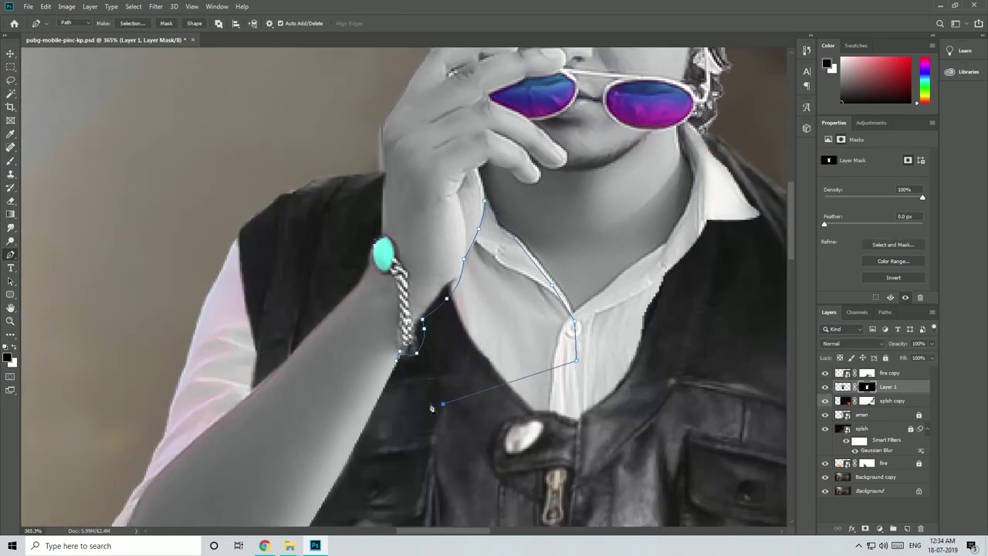
{"action": "scroll", "coordinate": [406, 387], "scroll_direction": "up", "scroll_amount": 2}
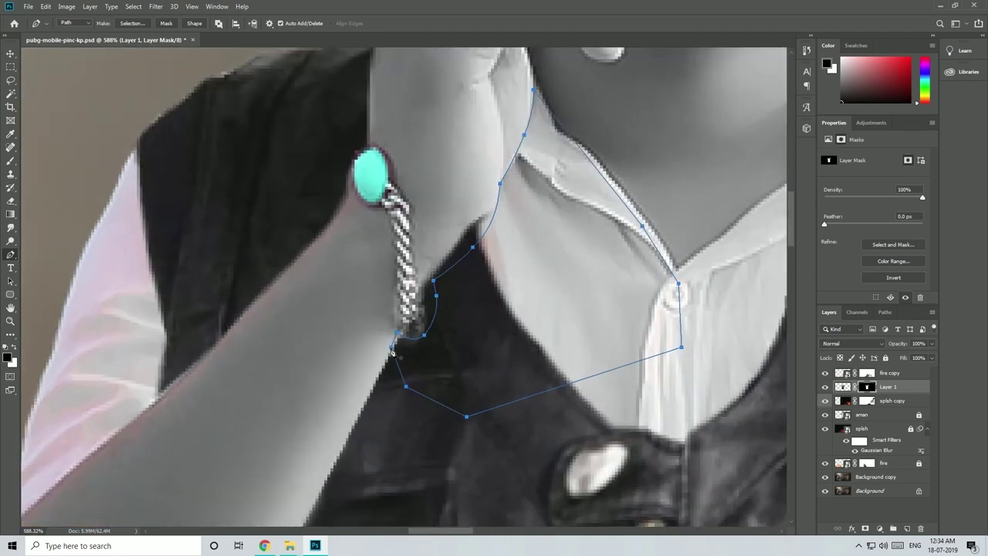
Convert the path into a selection, brush the vest's mask clean around the bracelet and palm, and deselect
{"action": "right_click", "coordinate": [453, 339]}
{"action": "left_click", "coordinate": [487, 158]}
{"action": "key", "text": "Return"}
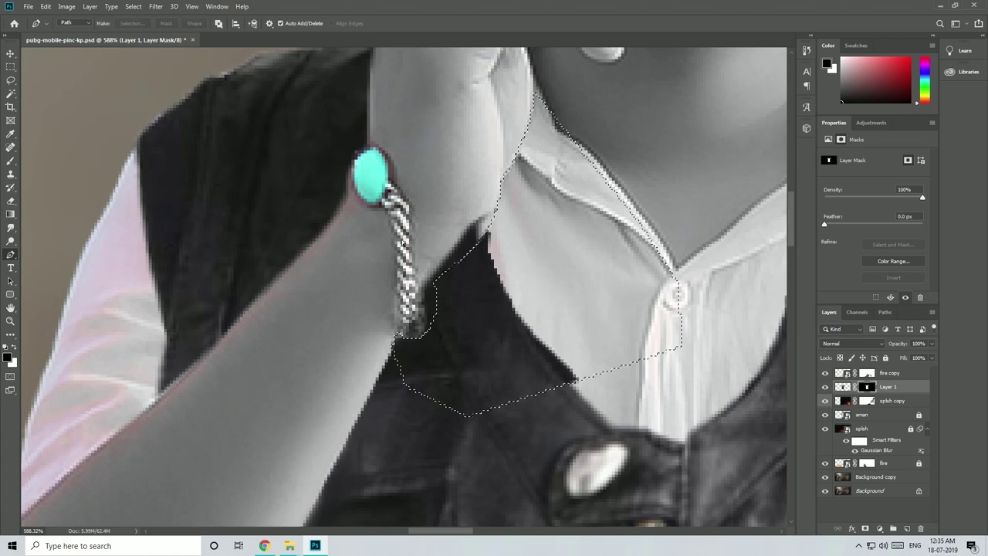
{"action": "key", "text": "b"}
{"action": "mouse_move", "coordinate": [452, 183]}
{"action": "left_mouse_down"}
{"action": "mouse_move", "coordinate": [416, 220]}
{"action": "mouse_move", "coordinate": [422, 241]}
{"action": "mouse_move", "coordinate": [349, 300]}
{"action": "left_mouse_up"}
{"action": "key", "text": "ctrl+d"}
{"action": "scroll", "coordinate": [468, 306], "scroll_direction": "down", "scroll_amount": 2}
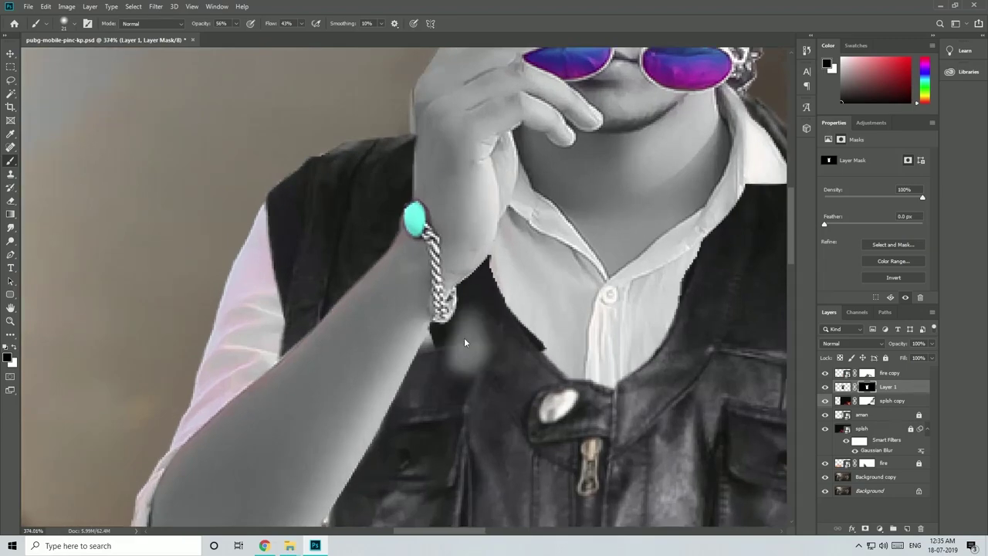
Touch up the vest's mask below the bracelet and along the neckline with a smaller brush
{"action": "scroll", "coordinate": [436, 366], "scroll_direction": "up", "scroll_amount": 2}
{"action": "scroll", "coordinate": [476, 314], "scroll_direction": "down", "scroll_amount": 7}
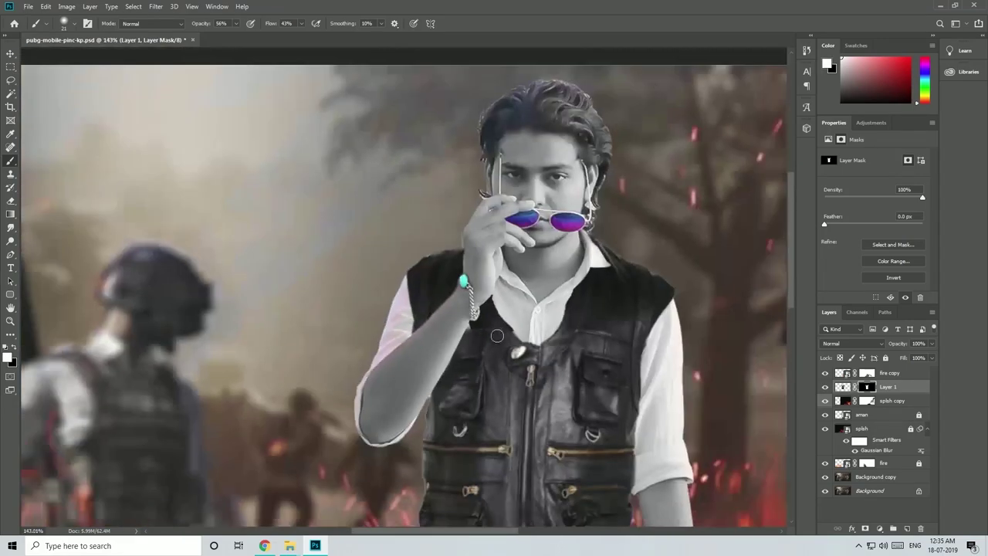
{"action": "scroll", "coordinate": [476, 313], "scroll_direction": "up", "scroll_amount": 9}
{"action": "right_click", "coordinate": [512, 269]}
{"action": "left_click_drag", "start_coordinate": [578, 297], "coordinate": [574, 297]}
{"action": "left_click", "coordinate": [482, 286]}
{"action": "mouse_move", "coordinate": [482, 286]}
{"action": "left_mouse_down"}
{"action": "mouse_move", "coordinate": [465, 303]}
{"action": "mouse_move", "coordinate": [490, 220]}
{"action": "mouse_move", "coordinate": [445, 361]}
{"action": "mouse_move", "coordinate": [413, 336]}
{"action": "mouse_move", "coordinate": [408, 391]}
{"action": "mouse_move", "coordinate": [443, 382]}
{"action": "mouse_move", "coordinate": [407, 393]}
{"action": "left_mouse_up"}
{"action": "scroll", "coordinate": [412, 298], "scroll_direction": "down", "scroll_amount": 5}
{"action": "scroll", "coordinate": [408, 227], "scroll_direction": "up", "scroll_amount": 3}
{"action": "key", "text": "x"}
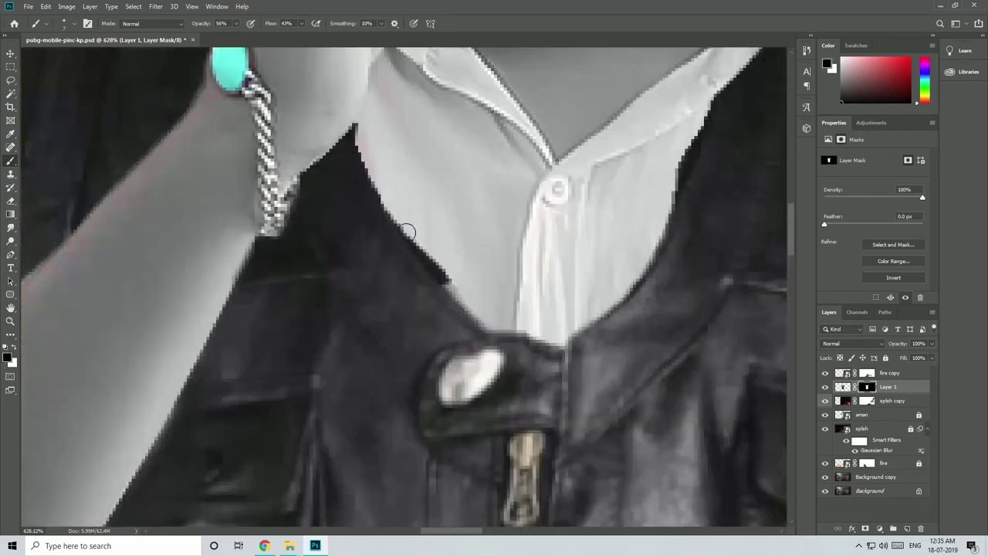
{"action": "scroll", "coordinate": [463, 305], "scroll_direction": "down", "scroll_amount": 3}
{"action": "scroll", "coordinate": [452, 309], "scroll_direction": "up", "scroll_amount": 3}
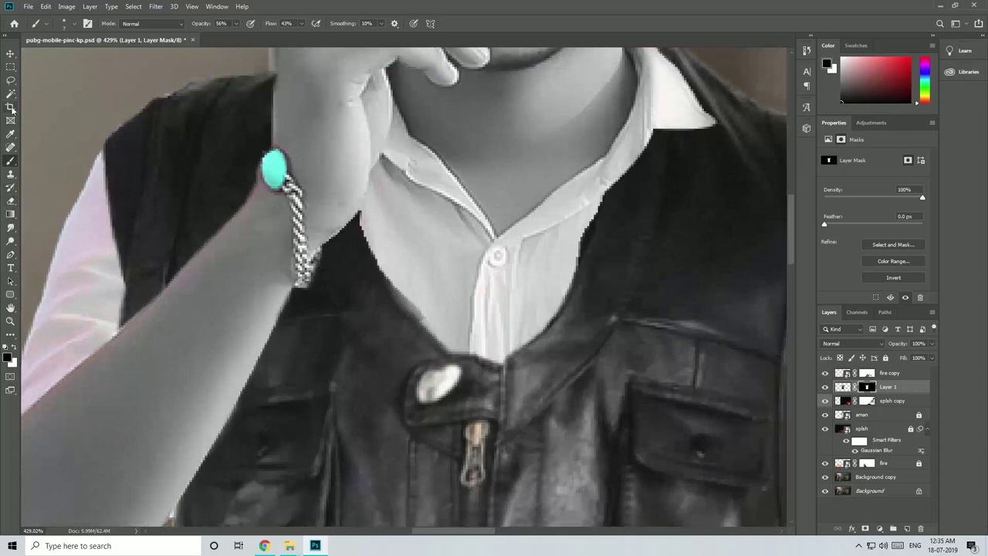
Lasso the jagged neckline edge on the bracelet side, hide the vest inside it on the mask, and deselect
{"action": "left_click", "coordinate": [10, 79]}
{"action": "scroll", "coordinate": [419, 255], "scroll_direction": "up", "scroll_amount": 2}
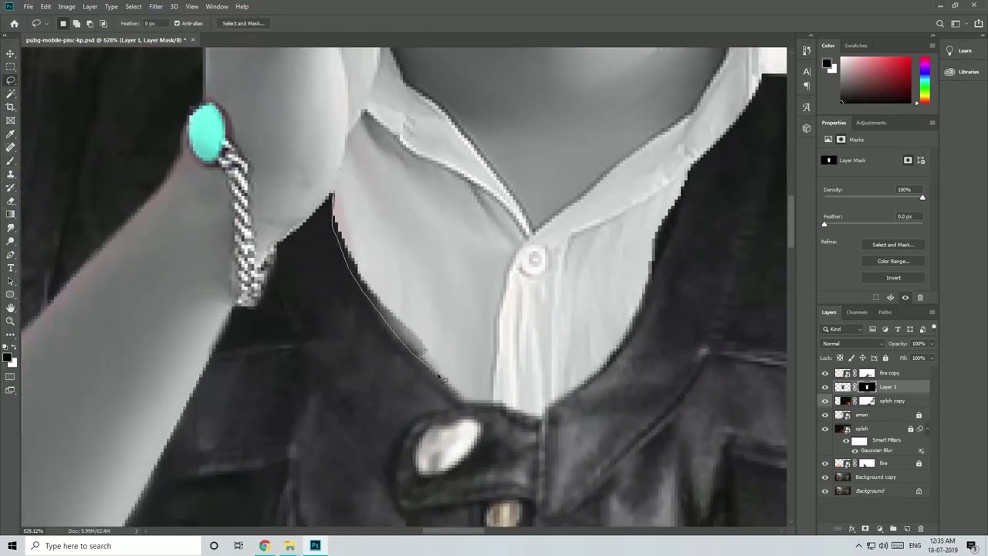
{"action": "left_click_drag", "start_coordinate": [370, 188], "coordinate": [356, 189]}
{"action": "key", "text": "x"}
{"action": "key", "text": "alt+BackSpace"}
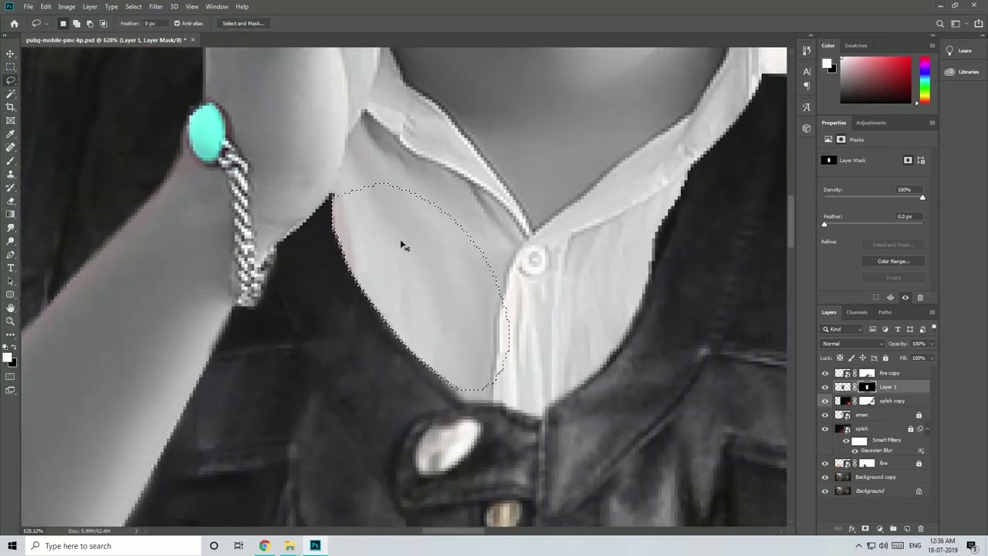
{"action": "key", "text": "ctrl+d"}
{"action": "scroll", "coordinate": [395, 265], "scroll_direction": "down", "scroll_amount": 3}
Lasso and mask out the jagged vest edge on the opposite side of the neckline, and save the document
{"action": "scroll", "coordinate": [457, 262], "scroll_direction": "up", "scroll_amount": 2}
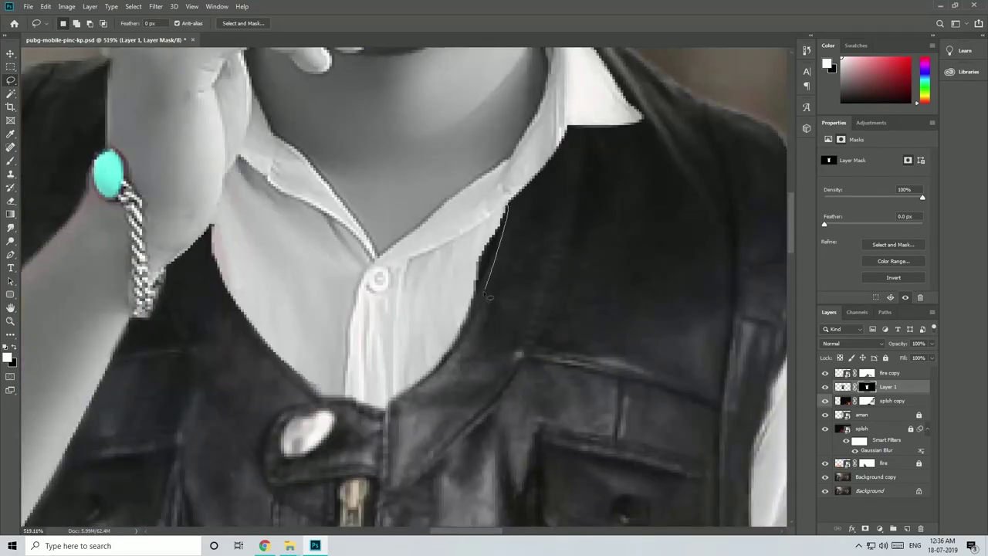
{"action": "left_click_drag", "start_coordinate": [504, 205], "coordinate": [505, 208]}
{"action": "key", "text": "alt+BackSpace"}
{"action": "key", "text": "ctrl+d"}
{"action": "scroll", "coordinate": [501, 222], "scroll_direction": "down", "scroll_amount": 10}
{"action": "scroll", "coordinate": [498, 296], "scroll_direction": "up", "scroll_amount": 2}
{"action": "scroll", "coordinate": [496, 295], "scroll_direction": "down", "scroll_amount": 3}
{"action": "key", "text": "ctrl+s"}
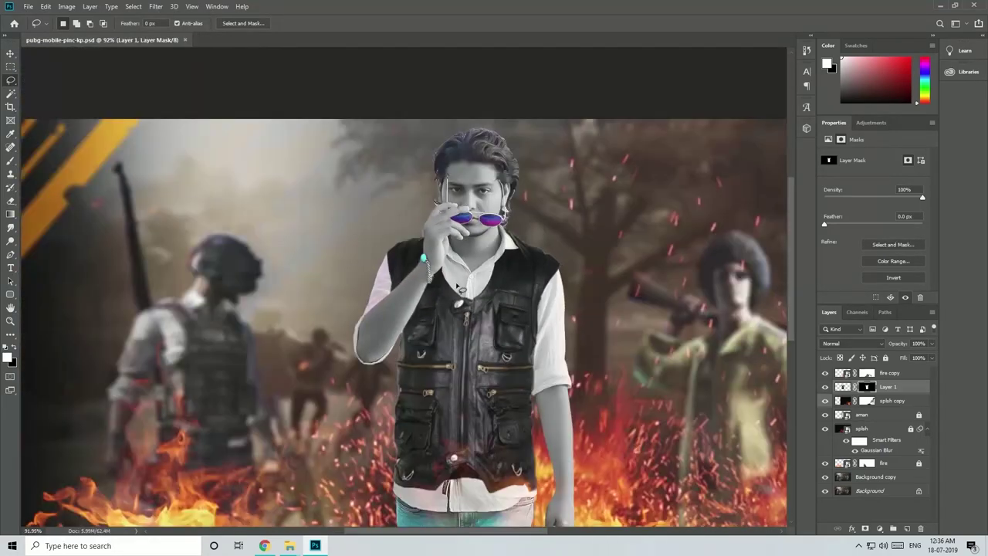
Lasso the vest area hugging the bracelet chain's end and try filling it on the mask with white and black
{"action": "scroll", "coordinate": [432, 309], "scroll_direction": "up", "scroll_amount": 3}
{"action": "scroll", "coordinate": [348, 301], "scroll_direction": "down", "scroll_amount": 3}
{"action": "scroll", "coordinate": [306, 257], "scroll_direction": "up", "scroll_amount": 6}
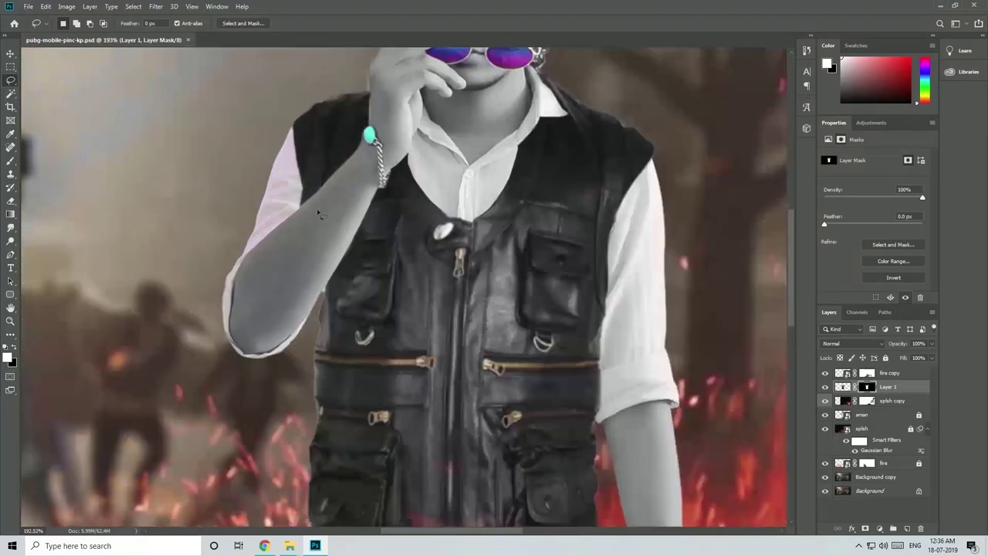
{"action": "scroll", "coordinate": [414, 193], "scroll_direction": "up", "scroll_amount": 4}
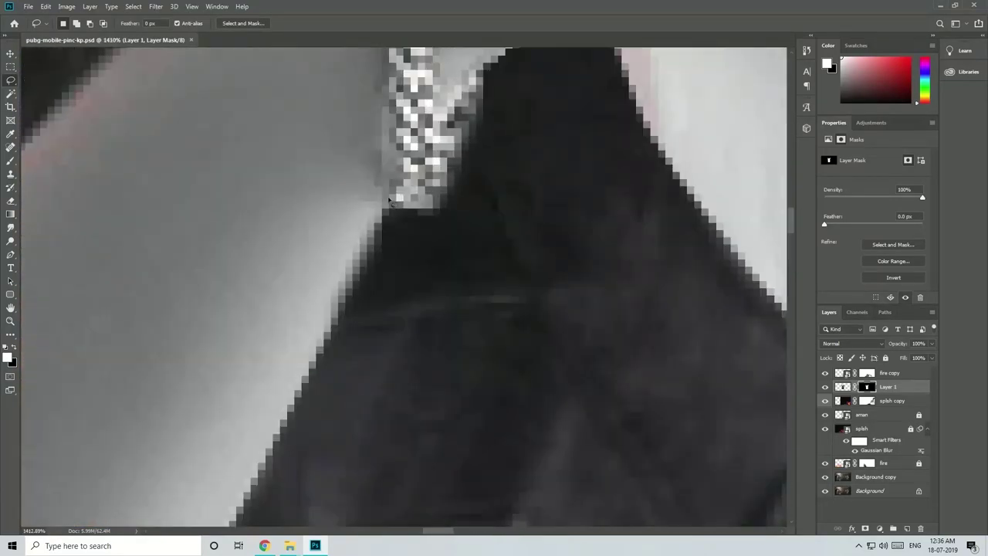
{"action": "left_click_drag", "start_coordinate": [389, 200], "coordinate": [390, 202]}
{"action": "key", "text": "alt+BackSpace"}
{"action": "key", "text": "x"}
{"action": "key", "text": "alt+BackSpace"}
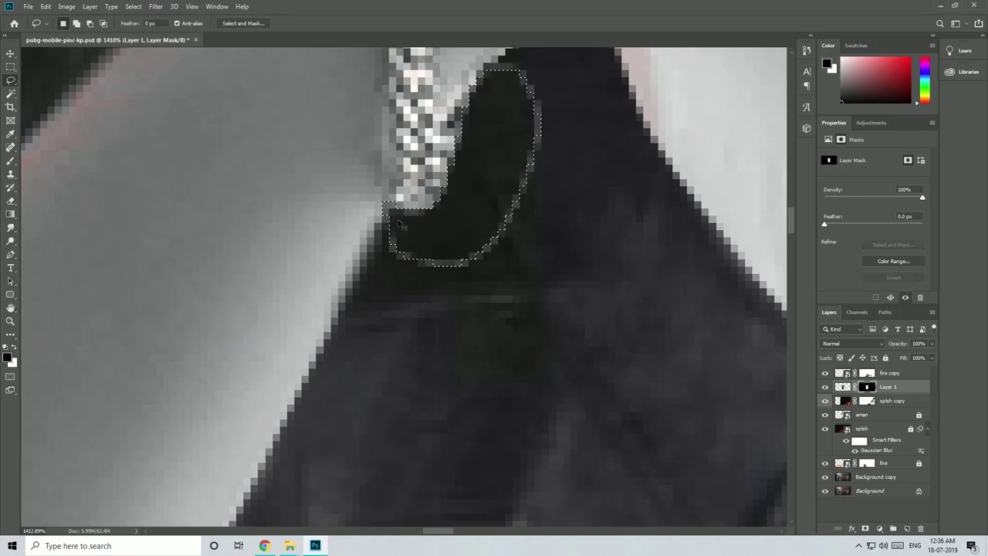
Undo the trial mask fills beside the bracelet chain and deselect the area
{"action": "key", "text": "ctrl+z"}
{"action": "key", "text": "ctrl+z"}
{"action": "key", "text": "x"}
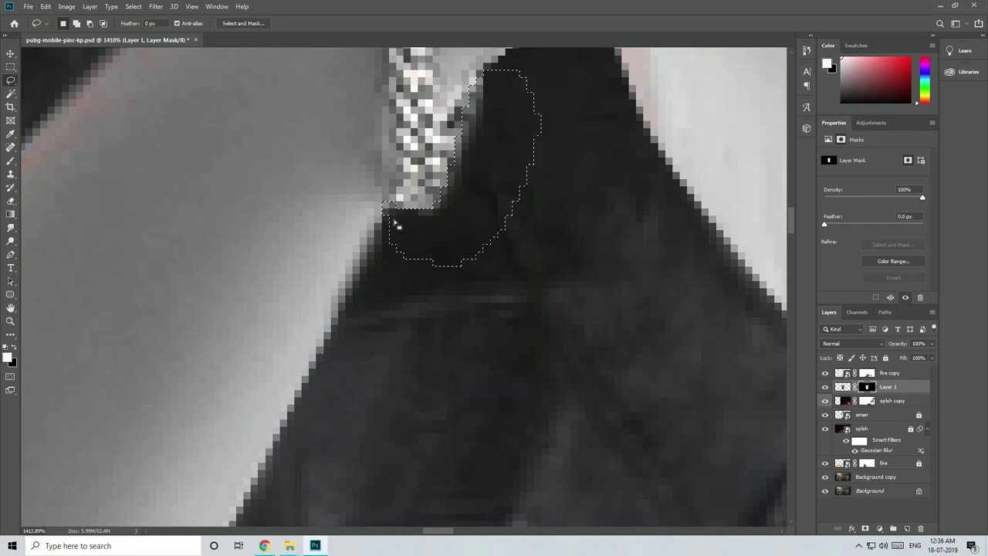
{"action": "key", "text": "alt+BackSpace"}
{"action": "key", "text": "ctrl+z"}
{"action": "key", "text": "x"}
{"action": "key", "text": "ctrl+d"}
{"action": "scroll", "coordinate": [394, 221], "scroll_direction": "down", "scroll_amount": 8}
{"action": "scroll", "coordinate": [376, 266], "scroll_direction": "up", "scroll_amount": 3}
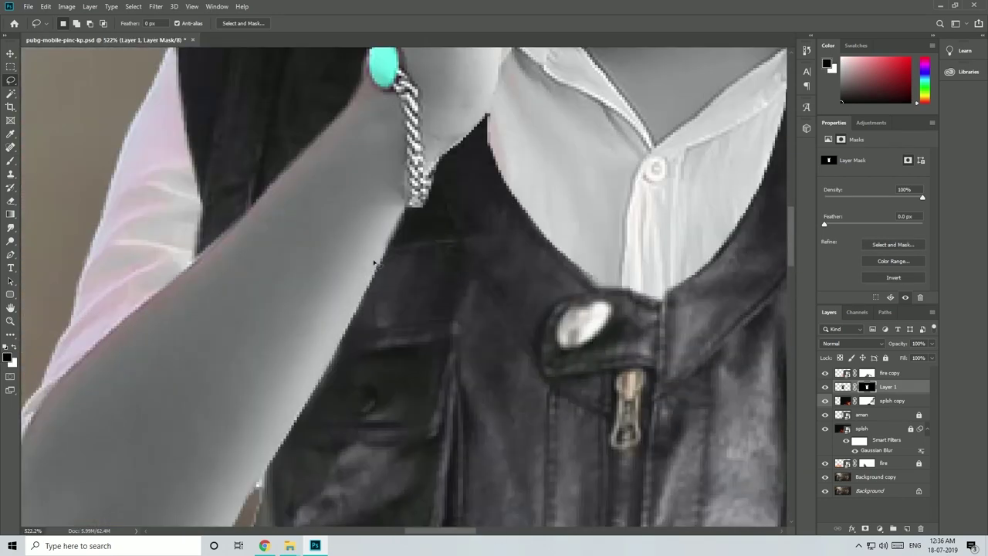
Desaturate and darken the vest layer's image with Hue/Saturation, using saturation -100 and lightness -11
{"action": "scroll", "coordinate": [386, 255], "scroll_direction": "down", "scroll_amount": 6}
{"action": "key", "text": "v"}
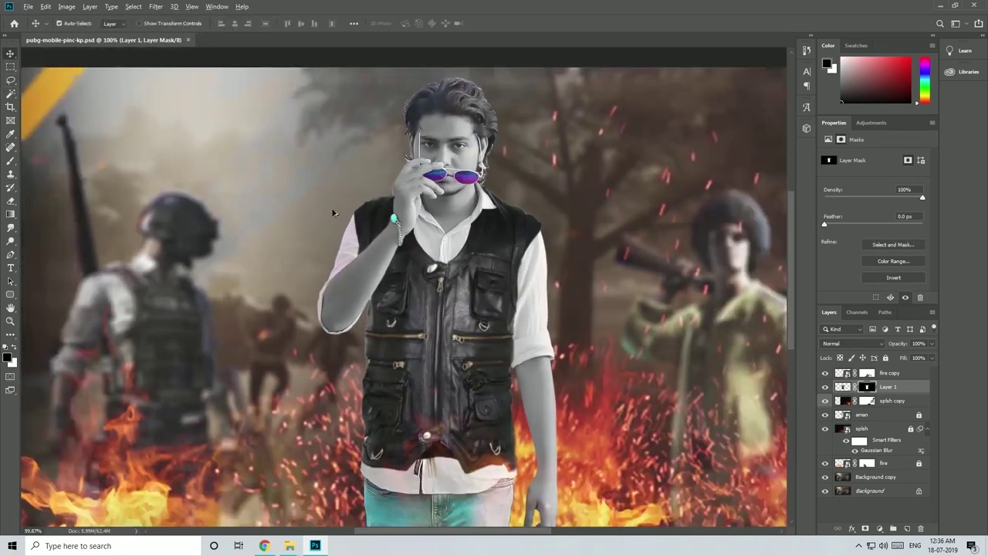
{"action": "scroll", "coordinate": [355, 214], "scroll_direction": "down", "scroll_amount": 1}
{"action": "scroll", "coordinate": [382, 216], "scroll_direction": "up", "scroll_amount": 1}
{"action": "scroll", "coordinate": [455, 254], "scroll_direction": "down", "scroll_amount": 1}
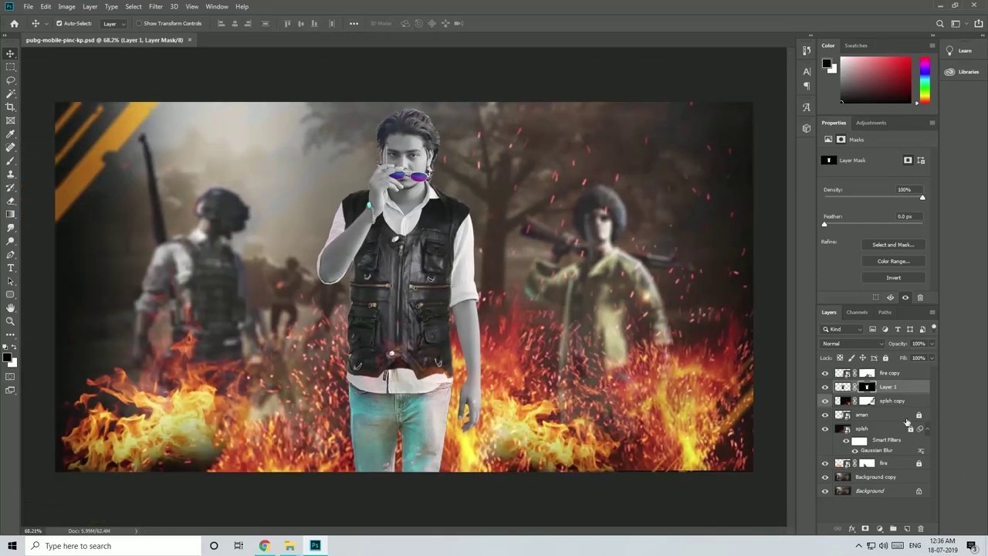
{"action": "left_click", "coordinate": [912, 387]}
{"action": "left_click", "coordinate": [174, 7]}
{"action": "mouse_move", "coordinate": [157, 7]}
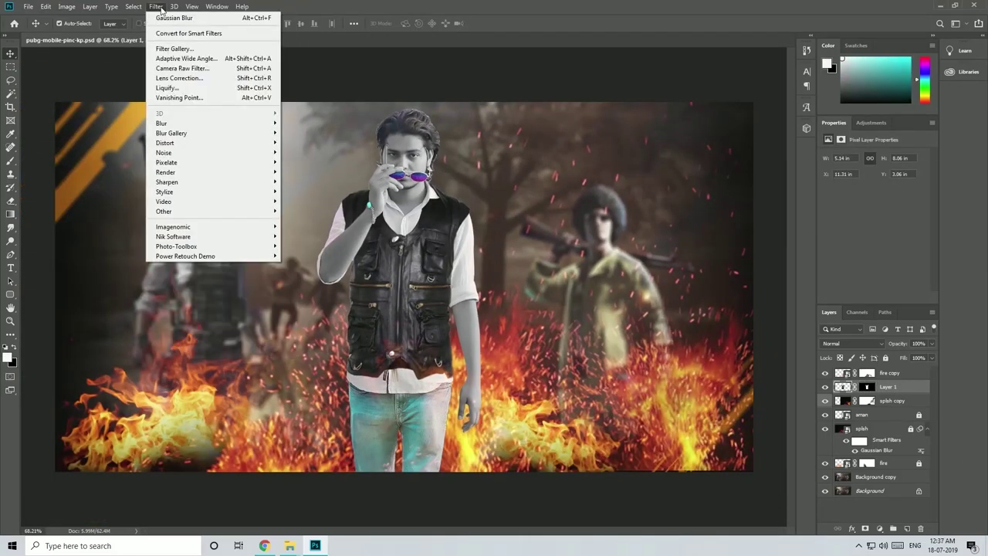
{"action": "left_click", "coordinate": [476, 234]}
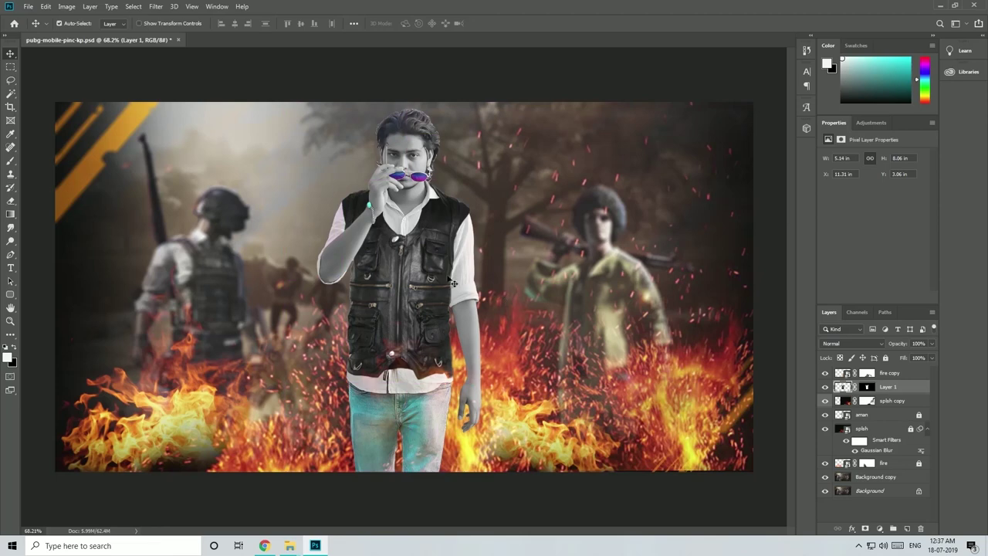
{"action": "key", "text": "ctrl+u"}
{"action": "left_click_drag", "start_coordinate": [455, 108], "coordinate": [615, 131]}
{"action": "mouse_move", "coordinate": [627, 249]}
{"action": "left_mouse_down"}
{"action": "mouse_move", "coordinate": [689, 251]}
{"action": "mouse_move", "coordinate": [585, 247]}
{"action": "mouse_move", "coordinate": [612, 248]}
{"action": "mouse_move", "coordinate": [576, 224]}
{"action": "mouse_move", "coordinate": [567, 250]}
{"action": "mouse_move", "coordinate": [653, 256]}
{"action": "mouse_move", "coordinate": [623, 261]}
{"action": "left_mouse_up"}
{"action": "left_click", "coordinate": [580, 172]}
{"action": "left_click", "coordinate": [581, 172]}
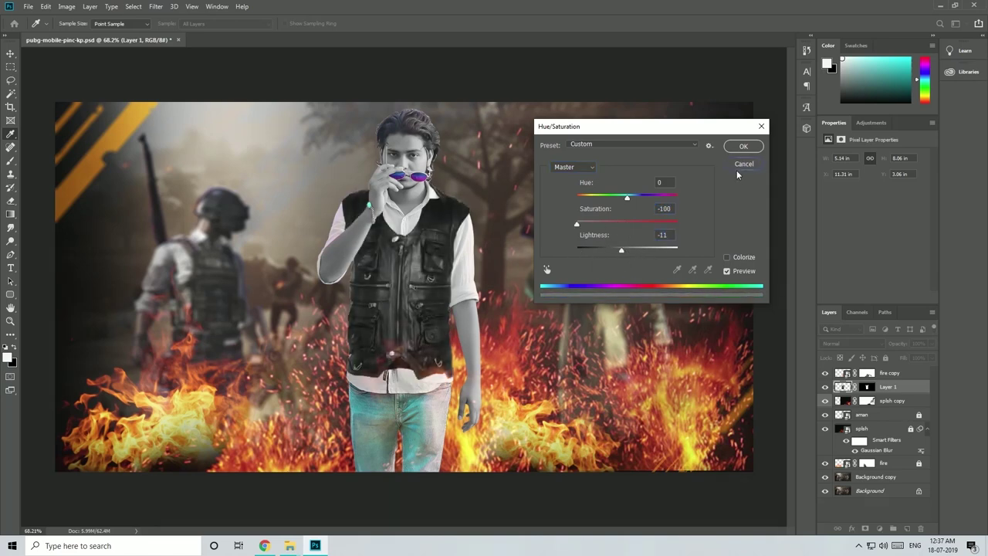
{"action": "left_click", "coordinate": [743, 146]}
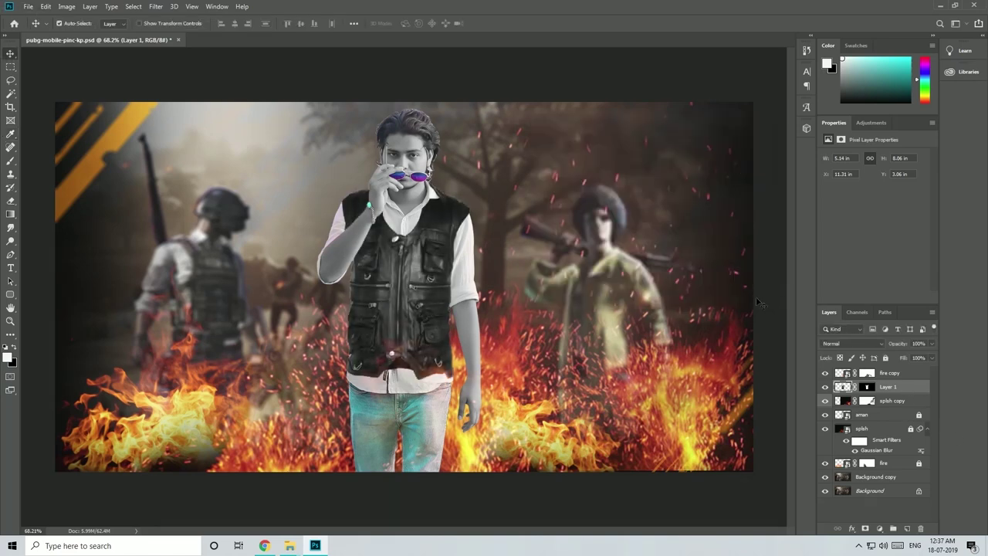
Duplicate the vest layer, converting the copy to a smart object and hiding the original
{"action": "key", "text": "ctrl+j"}
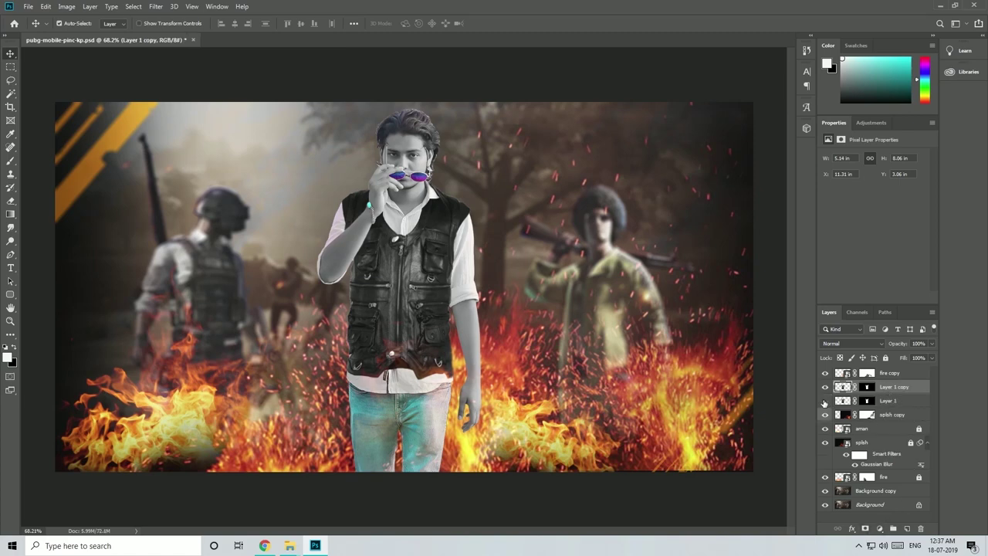
{"action": "right_click", "coordinate": [915, 382]}
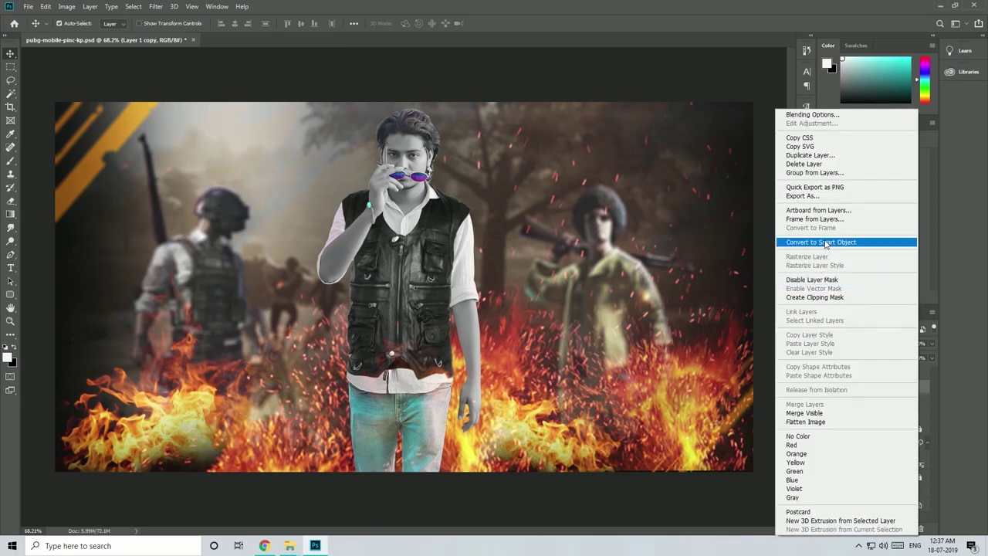
{"action": "left_click", "coordinate": [818, 242]}
Apply a Black & White adjustment with the Default preset to the vest smart object
{"action": "left_click", "coordinate": [47, 7]}
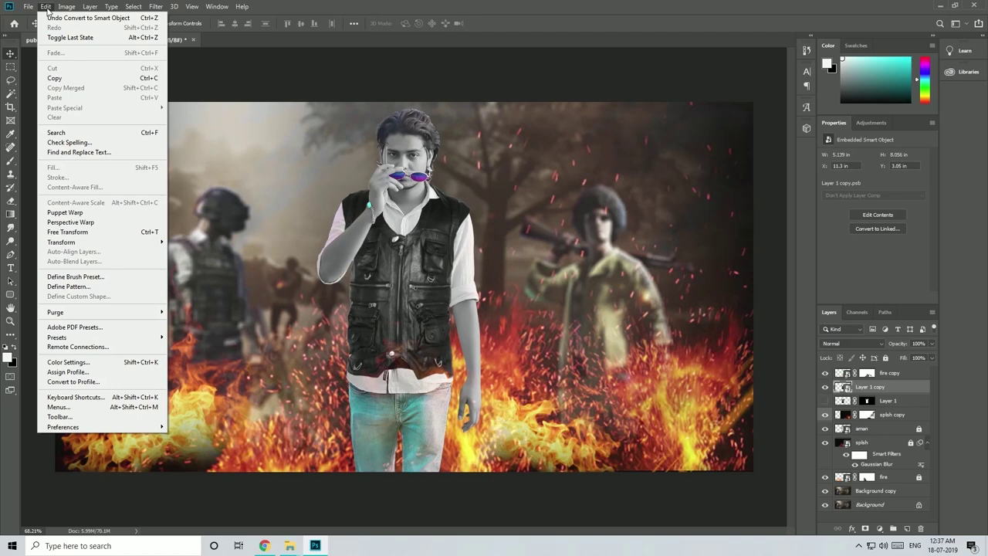
{"action": "mouse_move", "coordinate": [67, 6]}
{"action": "mouse_move", "coordinate": [80, 34]}
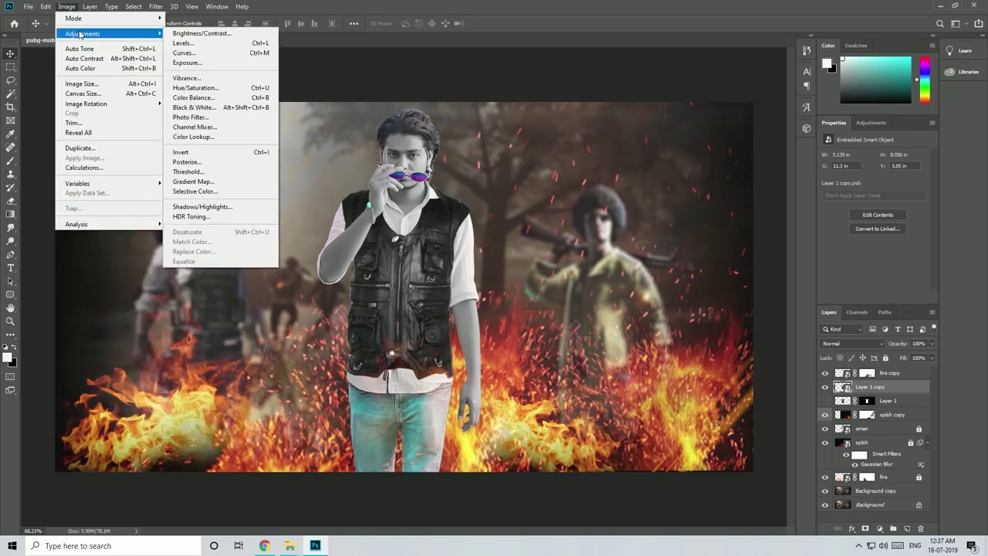
{"action": "left_click", "coordinate": [193, 108]}
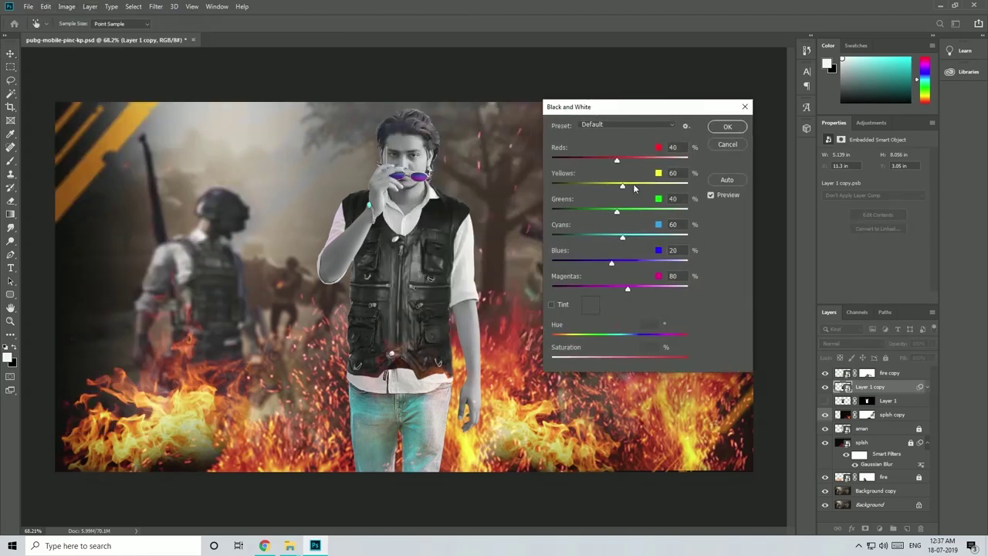
{"action": "left_click", "coordinate": [728, 127]}
Apply the Camera Raw Filter to the vest, lifting its shadows and setting luminance noise reduction to 29
{"action": "scroll", "coordinate": [419, 247], "scroll_direction": "up", "scroll_amount": 1}
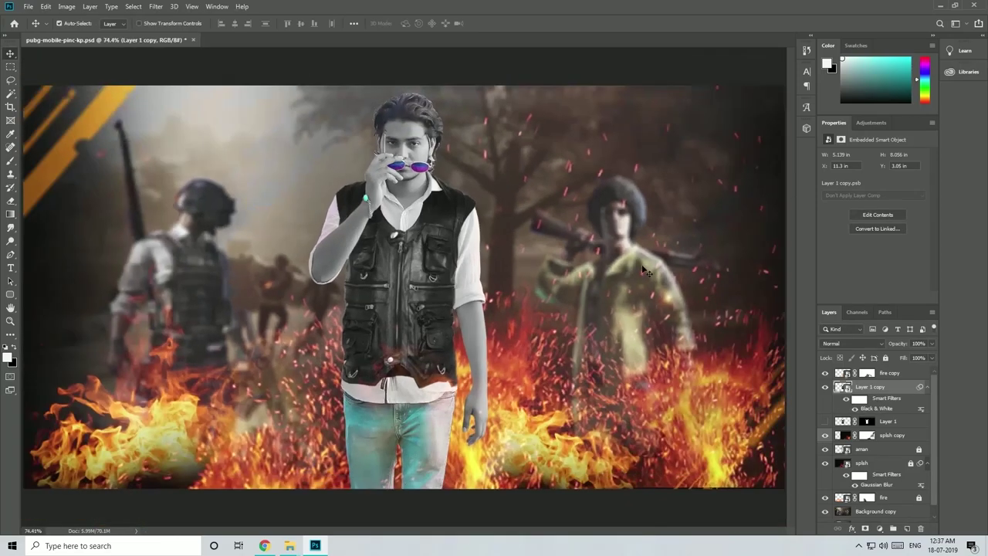
{"action": "left_click", "coordinate": [155, 6]}
{"action": "left_click", "coordinate": [170, 68]}
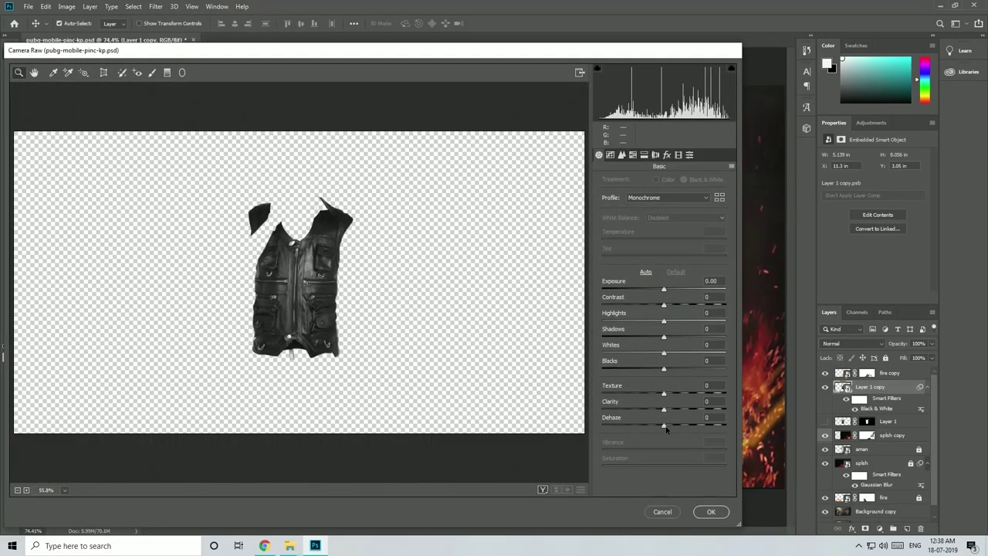
{"action": "left_click_drag", "start_coordinate": [663, 338], "coordinate": [669, 337]}
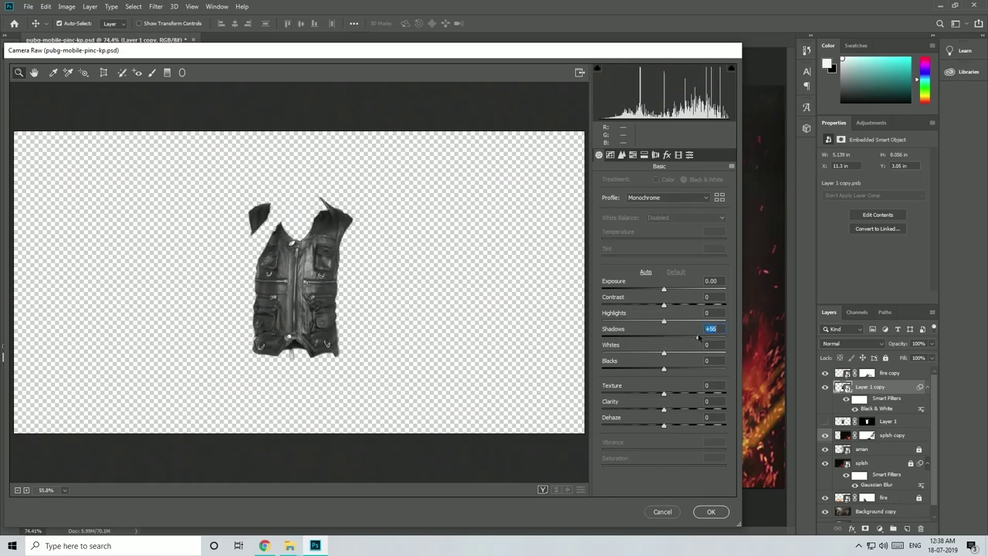
{"action": "left_click_drag", "start_coordinate": [664, 393], "coordinate": [638, 425]}
{"action": "left_click", "coordinate": [622, 155]}
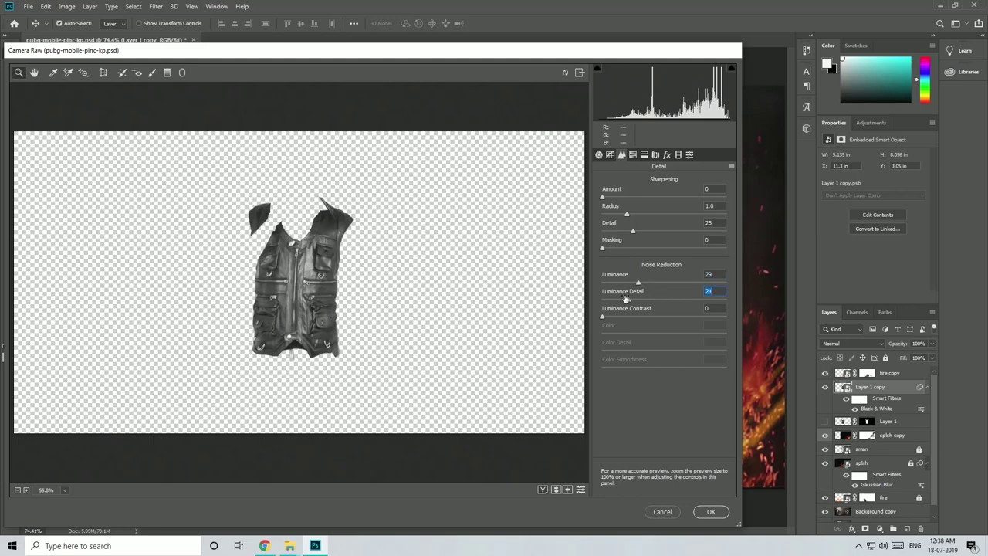
{"action": "left_click", "coordinate": [711, 511]}
{"action": "scroll", "coordinate": [507, 311], "scroll_direction": "down", "scroll_amount": 2}
{"action": "scroll", "coordinate": [565, 317], "scroll_direction": "up", "scroll_amount": 5}
{"action": "scroll", "coordinate": [565, 318], "scroll_direction": "down", "scroll_amount": 5}
{"action": "scroll", "coordinate": [550, 321], "scroll_direction": "up", "scroll_amount": 1}
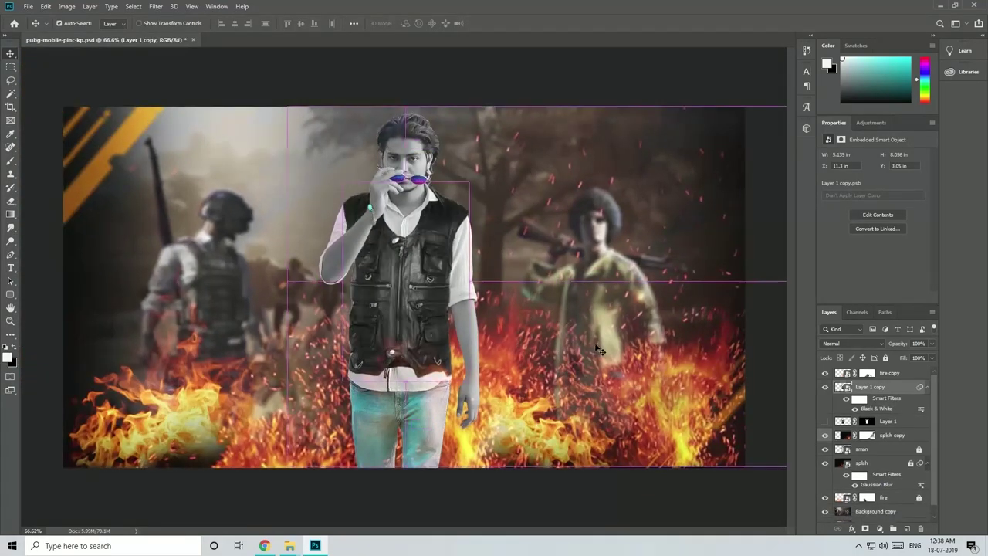
Apply Levels to the vest with a midtone input of 0.84, a slightly raised black output and a lowered white output
{"action": "scroll", "coordinate": [540, 330], "scroll_direction": "up", "scroll_amount": 1}
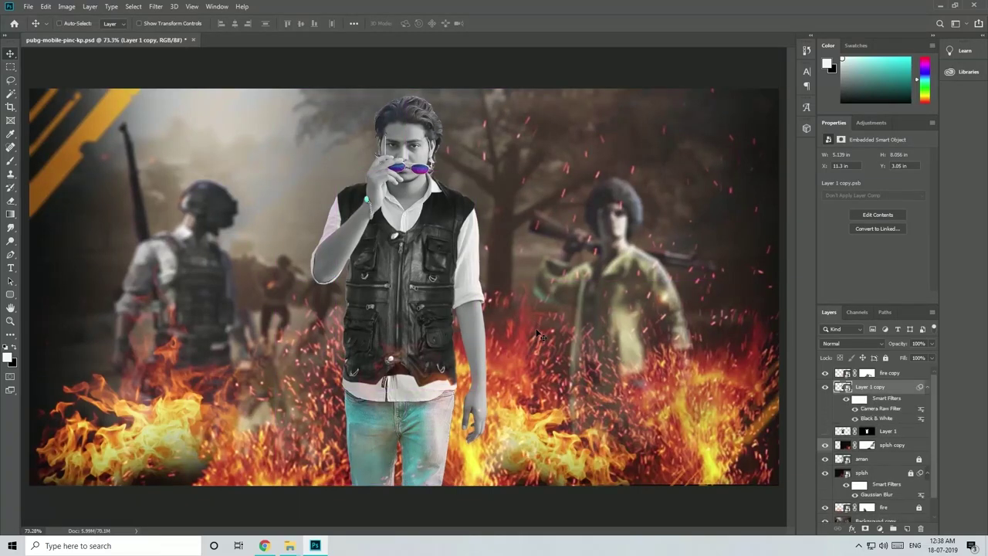
{"action": "scroll", "coordinate": [539, 334], "scroll_direction": "down", "scroll_amount": 1}
{"action": "scroll", "coordinate": [539, 333], "scroll_direction": "up", "scroll_amount": 1}
{"action": "left_click", "coordinate": [59, 7]}
{"action": "mouse_move", "coordinate": [85, 31]}
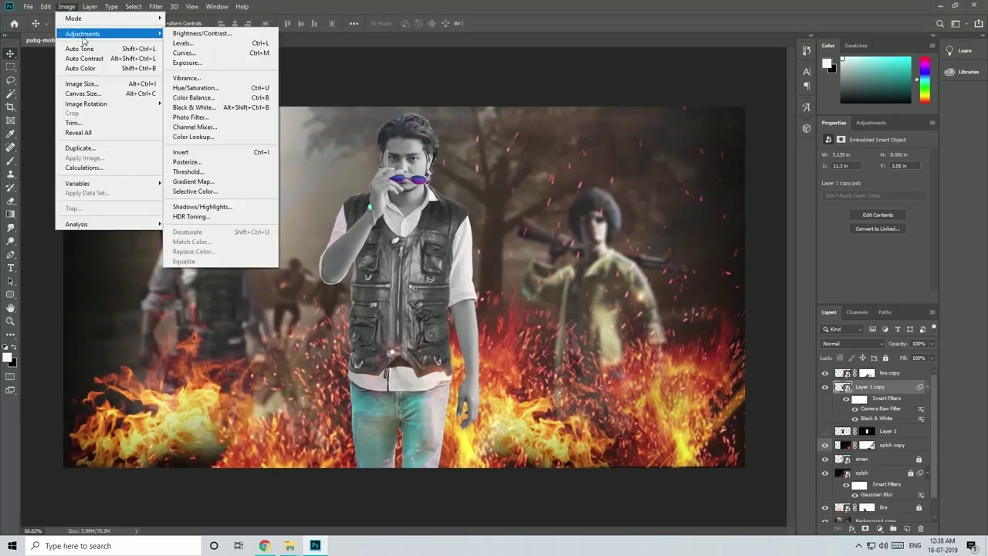
{"action": "left_click", "coordinate": [204, 44]}
{"action": "left_click_drag", "start_coordinate": [456, 103], "coordinate": [719, 136]}
{"action": "left_click_drag", "start_coordinate": [719, 252], "coordinate": [728, 252]}
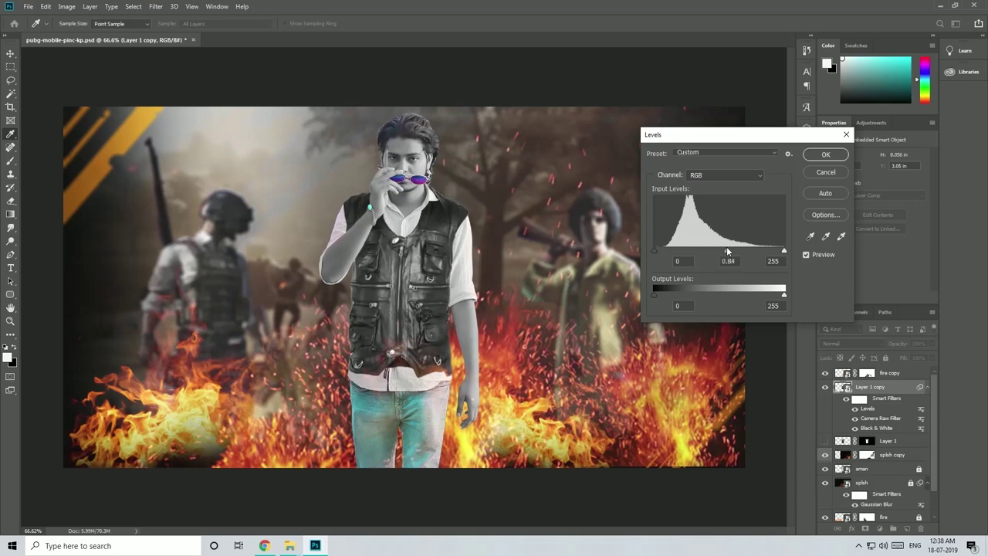
{"action": "left_click_drag", "start_coordinate": [654, 294], "coordinate": [659, 294]}
{"action": "left_click_drag", "start_coordinate": [784, 294], "coordinate": [765, 296]}
{"action": "left_click", "coordinate": [825, 155]}
{"action": "key", "text": "ctrl+0"}
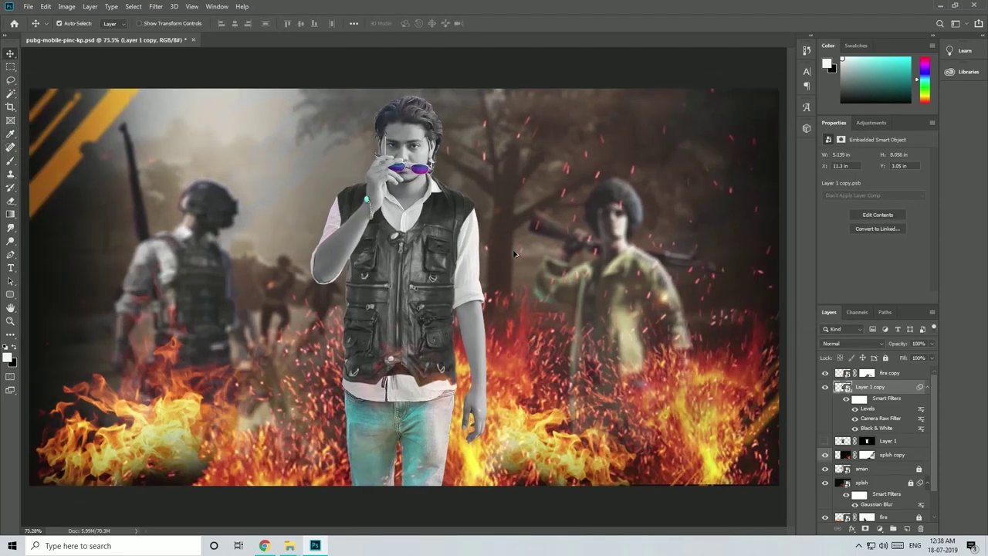
Add a layer mask to the vest copy, lasso the dark lining below the bottom snap, and hide it with a black fill
{"action": "scroll", "coordinate": [519, 226], "scroll_direction": "up", "scroll_amount": 5}
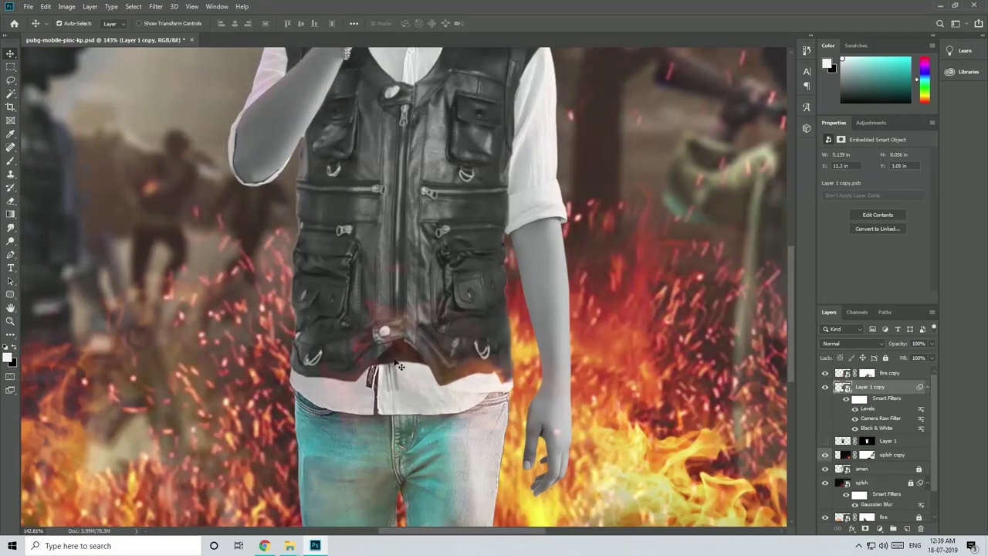
{"action": "scroll", "coordinate": [399, 366], "scroll_direction": "up", "scroll_amount": 2}
{"action": "left_click", "coordinate": [864, 528]}
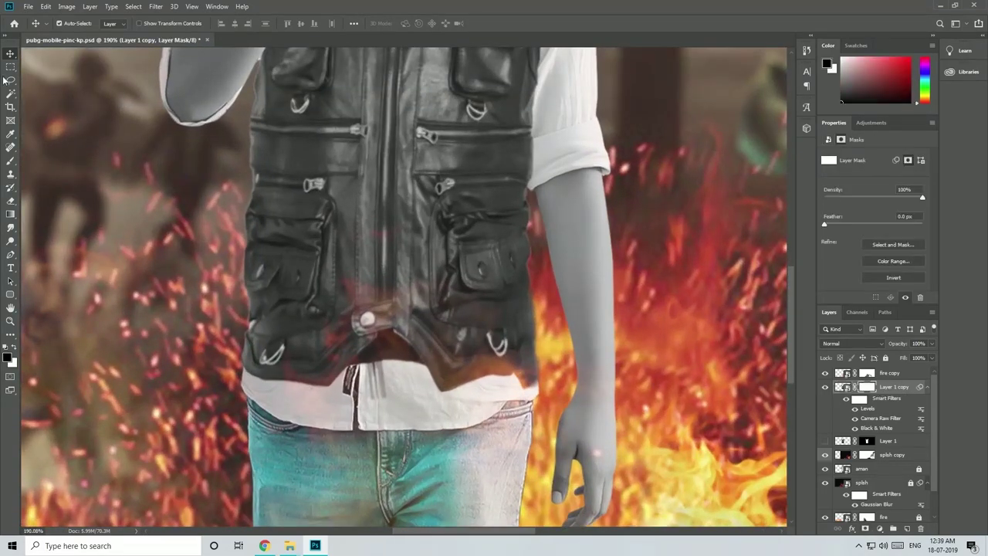
{"action": "key", "text": "l"}
{"action": "scroll", "coordinate": [349, 372], "scroll_direction": "up", "scroll_amount": 2}
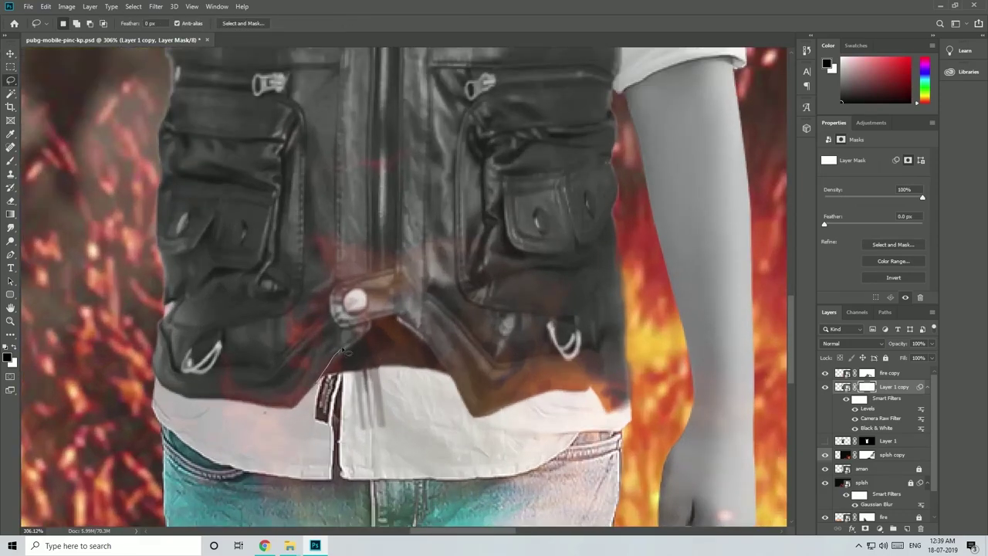
{"action": "scroll", "coordinate": [345, 351], "scroll_direction": "up", "scroll_amount": 1}
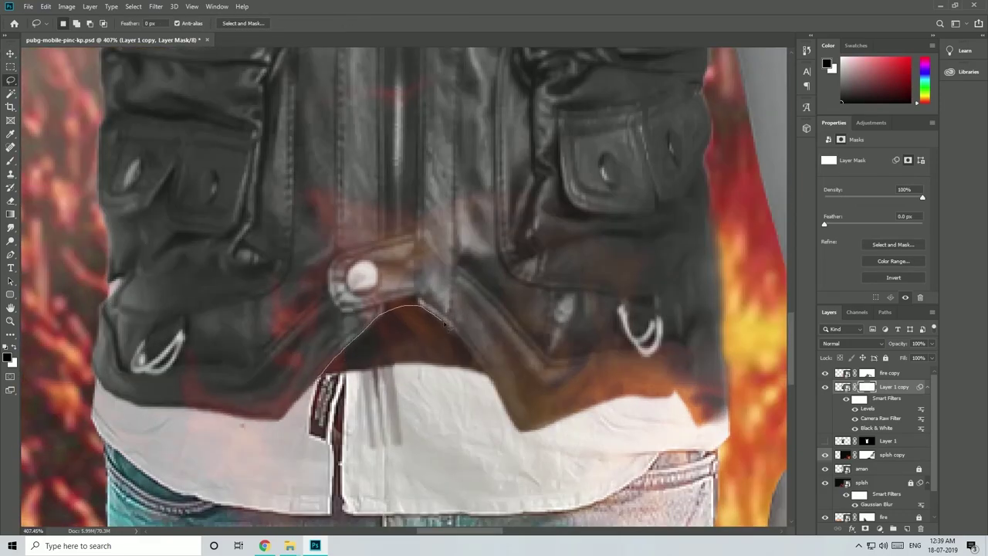
{"action": "left_click_drag", "start_coordinate": [320, 377], "coordinate": [321, 379]}
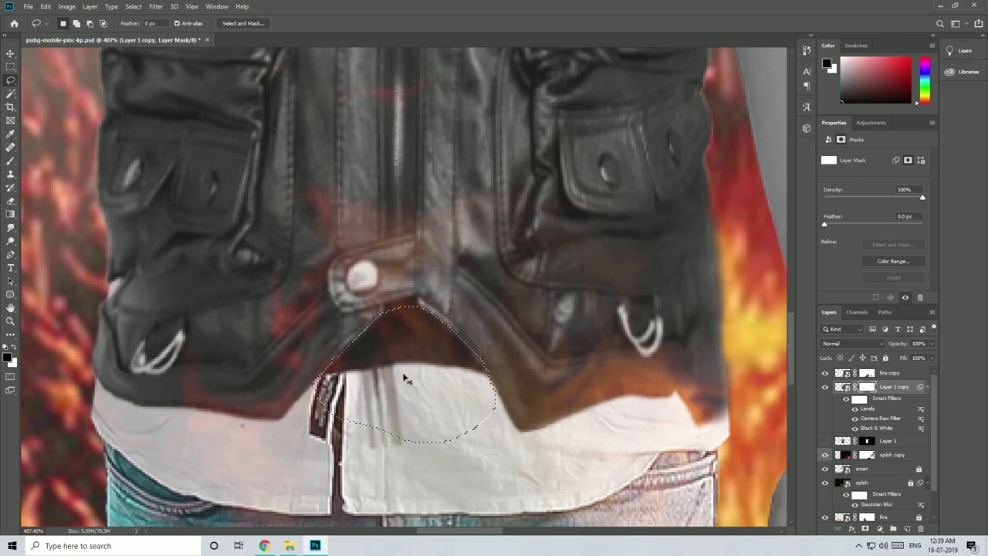
{"action": "key", "text": "x"}
{"action": "key", "text": "ctrl+BackSpace"}
{"action": "key", "text": "ctrl+d"}
{"action": "scroll", "coordinate": [398, 371], "scroll_direction": "down", "scroll_amount": 5}
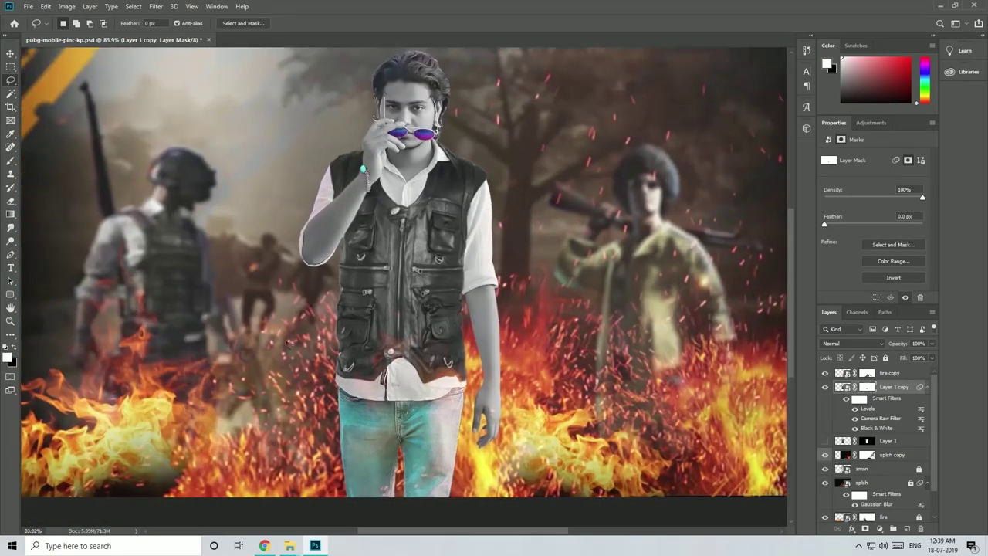
{"action": "left_click", "coordinate": [10, 52]}
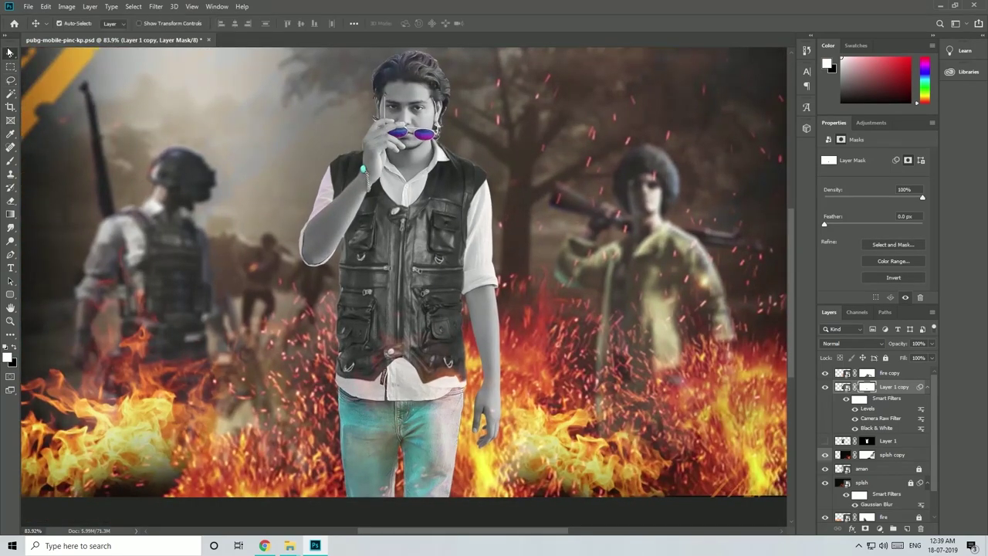
{"action": "scroll", "coordinate": [432, 316], "scroll_direction": "down", "scroll_amount": 2}
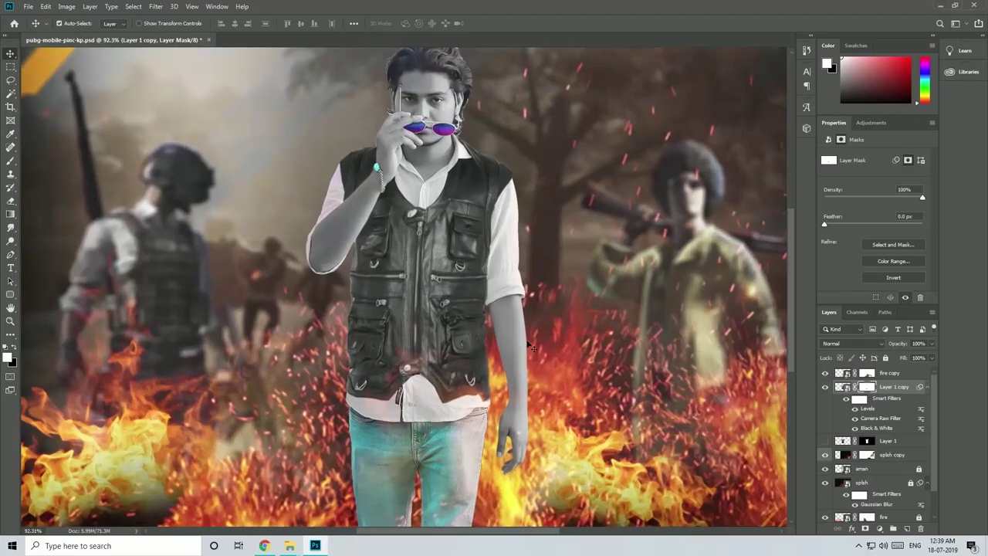
{"action": "scroll", "coordinate": [494, 332], "scroll_direction": "down", "scroll_amount": 1}
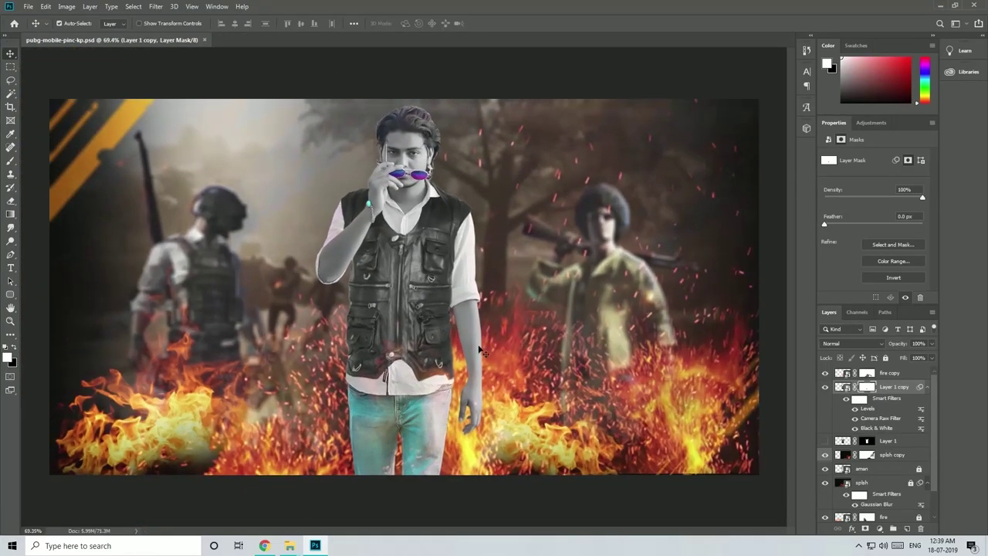
Place the PUBG-Gun-PNG-Free-Download image from File Explorer into the composite, scaled and positioned over the man's shoulder
{"action": "left_click", "coordinate": [289, 545]}
{"action": "double_click", "coordinate": [369, 171]}
{"action": "key", "text": "Escape"}
{"action": "double_click", "coordinate": [388, 272]}
{"action": "key", "text": "Escape"}
{"action": "left_click_drag", "start_coordinate": [815, 305], "coordinate": [490, 316]}
{"action": "scroll", "coordinate": [490, 317], "scroll_direction": "down", "scroll_amount": 1}
{"action": "left_click_drag", "start_coordinate": [644, 351], "coordinate": [438, 174]}
{"action": "left_click_drag", "start_coordinate": [454, 53], "coordinate": [366, 230]}
{"action": "left_click_drag", "start_coordinate": [370, 281], "coordinate": [444, 168]}
{"action": "key", "text": "Return"}
Move the gun layer below the man's cut-out and lock the splsh copy layer
{"action": "left_click_drag", "start_coordinate": [890, 387], "coordinate": [884, 488]}
{"action": "scroll", "coordinate": [452, 193], "scroll_direction": "up", "scroll_amount": 1}
{"action": "left_click_drag", "start_coordinate": [731, 432], "coordinate": [736, 436]}
{"action": "left_click", "coordinate": [885, 360]}
{"action": "left_click_drag", "start_coordinate": [451, 169], "coordinate": [449, 165]}
Transform the gun to about 2.1 by 12.9 in and position it behind the man's shoulder
{"action": "key", "text": "ctrl+t"}
{"action": "left_click_drag", "start_coordinate": [489, 431], "coordinate": [492, 443]}
{"action": "left_click", "coordinate": [393, 24]}
{"action": "scroll", "coordinate": [458, 241], "scroll_direction": "up", "scroll_amount": 1}
{"action": "left_click_drag", "start_coordinate": [452, 169], "coordinate": [453, 154]}
{"action": "key", "text": "ctrl+minus"}
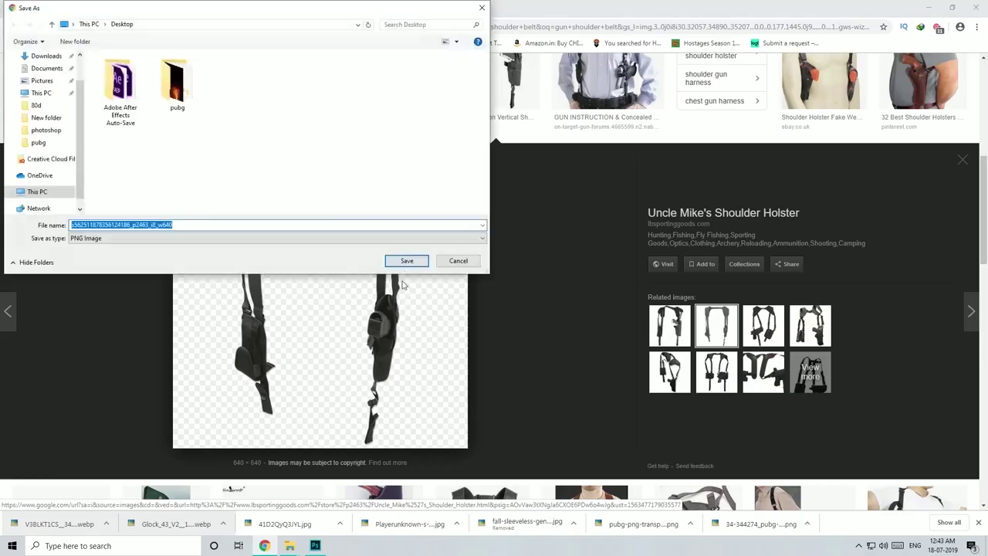
Save the shoulder holster PNG from the image search results to the Desktop
{"action": "left_click", "coordinate": [410, 260]}
{"action": "scroll", "coordinate": [457, 294], "scroll_direction": "down", "scroll_amount": 4}
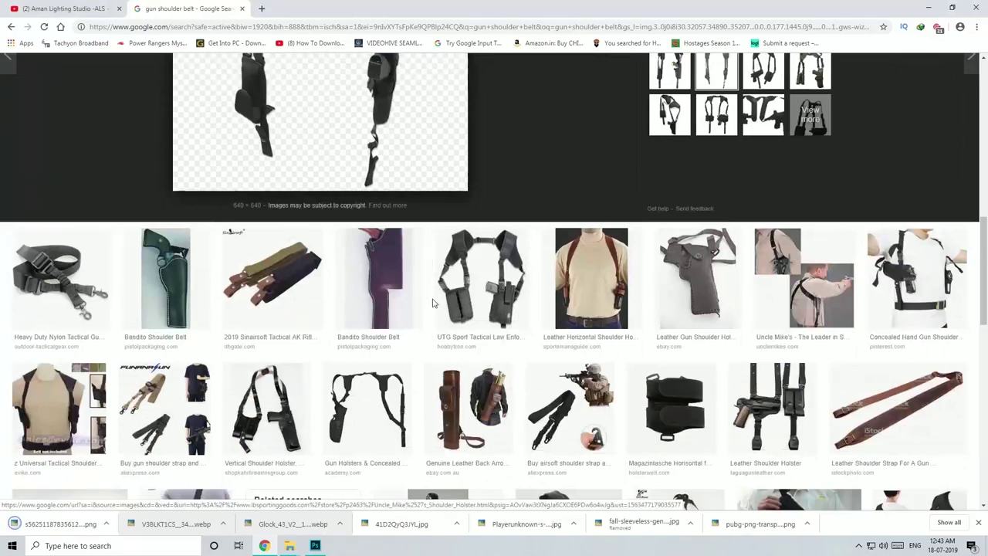
{"action": "scroll", "coordinate": [423, 290], "scroll_direction": "down", "scroll_amount": 3}
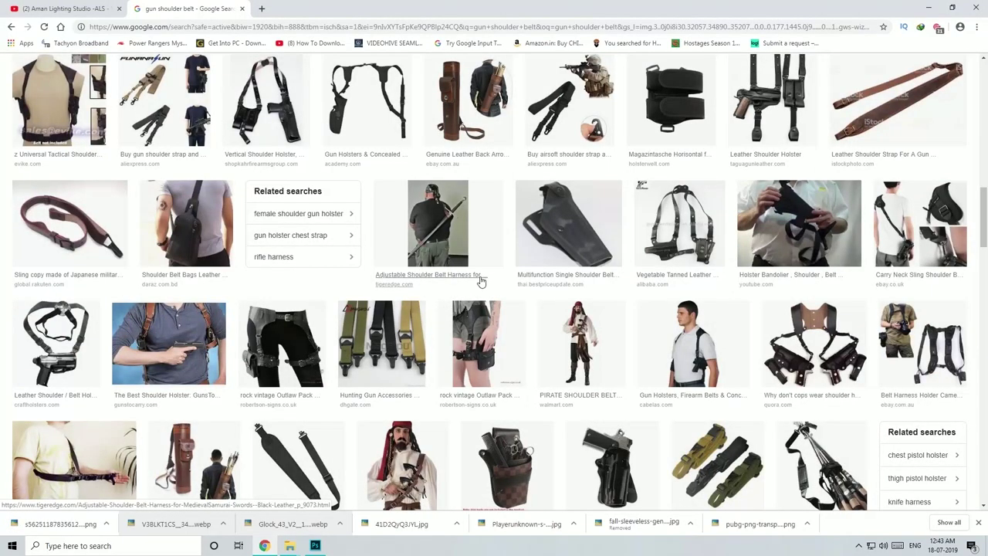
{"action": "scroll", "coordinate": [481, 281], "scroll_direction": "down", "scroll_amount": 2}
Place the saved shoulder holster image from the browser downloads over the man's torso and move its layer to the top of the stack
{"action": "left_click_drag", "start_coordinate": [75, 518], "coordinate": [473, 409]}
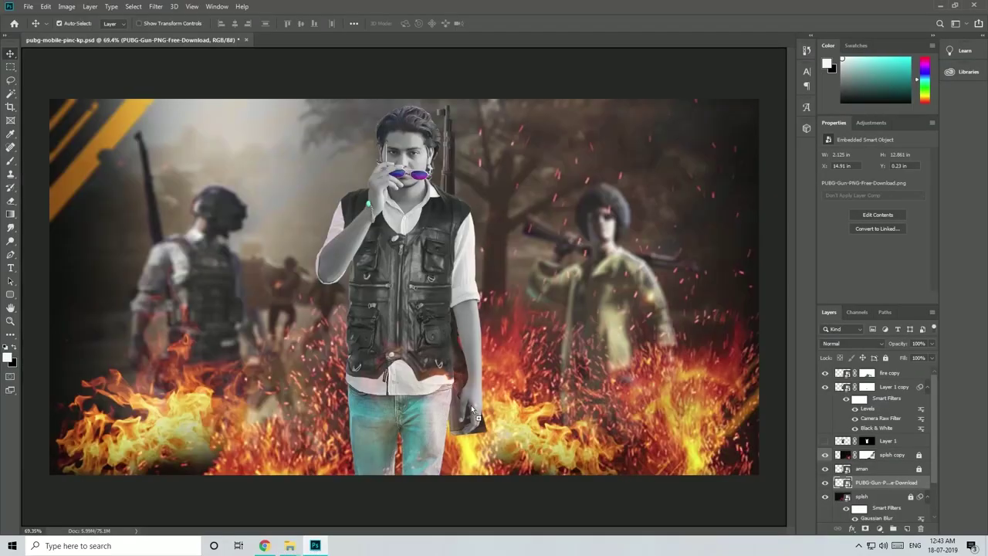
{"action": "left_click_drag", "start_coordinate": [446, 256], "coordinate": [444, 268]}
{"action": "left_click_drag", "start_coordinate": [463, 195], "coordinate": [455, 180]}
{"action": "left_click_drag", "start_coordinate": [885, 485], "coordinate": [847, 373]}
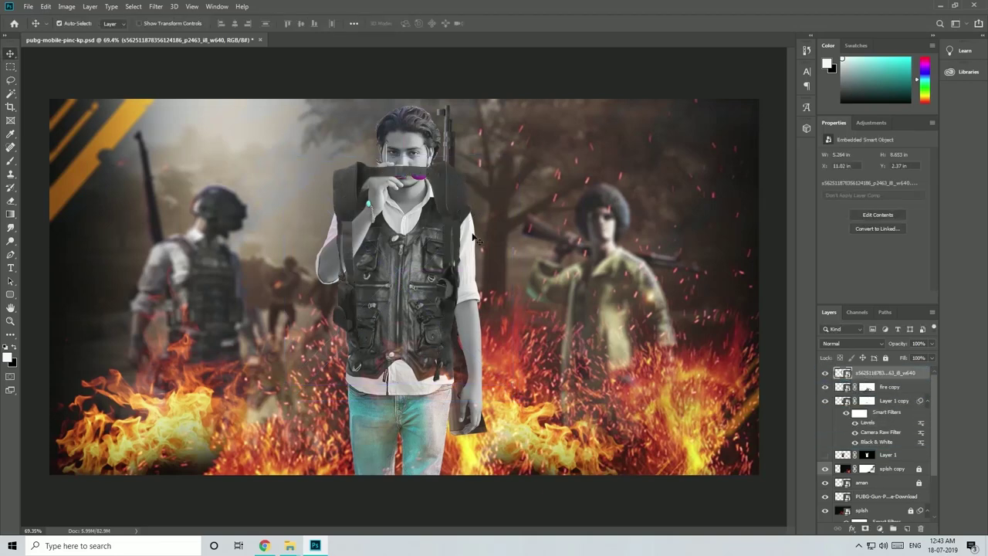
{"action": "mouse_move", "coordinate": [452, 205]}
{"action": "left_mouse_down"}
{"action": "mouse_move", "coordinate": [451, 280]}
{"action": "mouse_move", "coordinate": [456, 213]}
{"action": "left_mouse_up"}
{"action": "scroll", "coordinate": [450, 230], "scroll_direction": "up", "scroll_amount": 4}
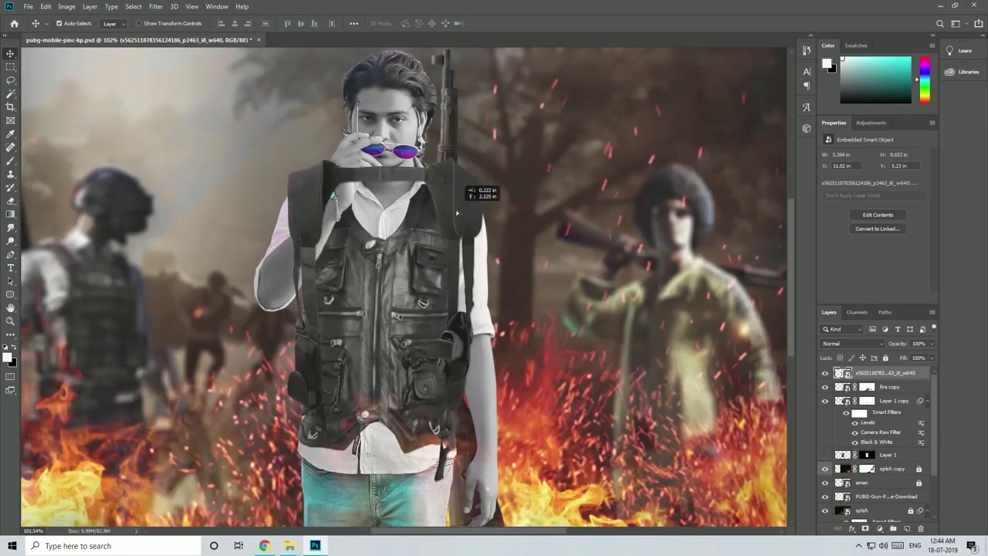
Scale the holster to about 96% and align it lower over the vest so the gun pouches sit at the man's waist
{"action": "key", "text": "ctrl+t"}
{"action": "left_click_drag", "start_coordinate": [552, 485], "coordinate": [532, 466]}
{"action": "left_click_drag", "start_coordinate": [440, 339], "coordinate": [454, 369]}
{"action": "left_click_drag", "start_coordinate": [532, 357], "coordinate": [538, 357]}
{"action": "left_click_drag", "start_coordinate": [450, 384], "coordinate": [447, 387]}
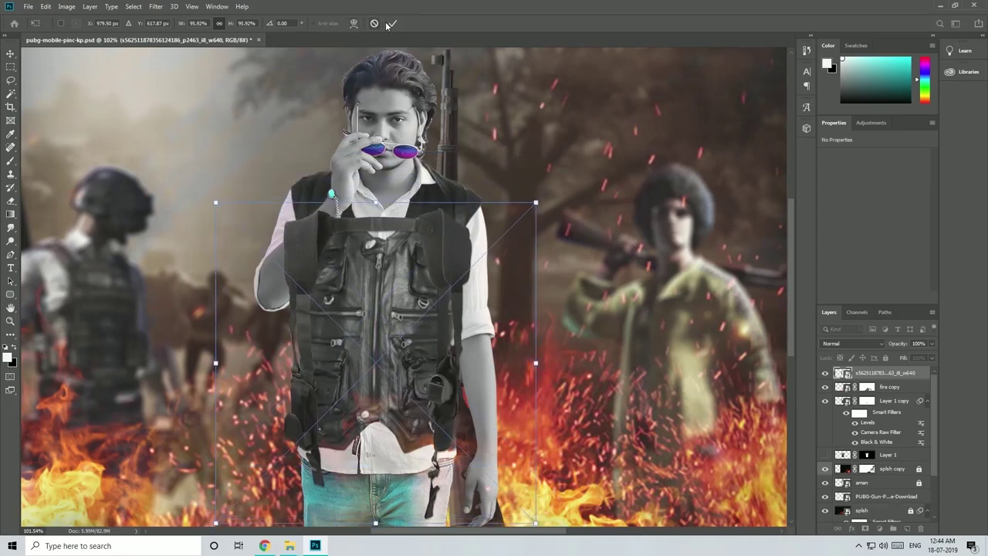
{"action": "left_click", "coordinate": [392, 24]}
{"action": "scroll", "coordinate": [494, 324], "scroll_direction": "down", "scroll_amount": 3}
{"action": "scroll", "coordinate": [498, 347], "scroll_direction": "up", "scroll_amount": 2}
{"action": "key", "text": "Down"}
{"action": "key", "text": "Down"}
{"action": "key", "text": "Down"}
{"action": "key", "text": "Down"}
{"action": "key", "text": "Down"}
{"action": "key", "text": "Down"}
{"action": "key", "text": "Down"}
{"action": "key", "text": "Down"}
{"action": "key", "text": "Down"}
{"action": "key", "text": "Down"}
{"action": "key", "text": "Down"}
{"action": "key", "text": "Down"}
{"action": "key", "text": "Down"}
{"action": "key", "text": "Down"}
{"action": "key", "text": "Down"}
{"action": "key", "text": "Down"}
{"action": "key", "text": "Down"}
{"action": "key", "text": "Down"}
{"action": "key", "text": "Down"}
{"action": "key", "text": "Right"}
{"action": "key", "text": "Right"}
{"action": "key", "text": "Right"}
{"action": "key", "text": "Right"}
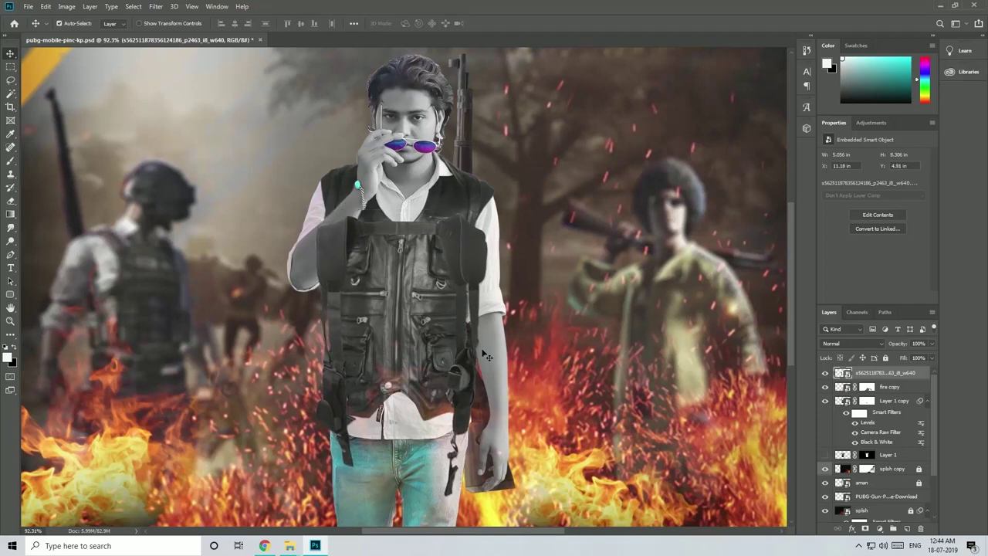
Add a layer mask to the holster and paint out its shoulder pads and upper straps with a soft black brush
{"action": "left_click", "coordinate": [865, 528]}
{"action": "key", "text": "b"}
{"action": "scroll", "coordinate": [409, 297], "scroll_direction": "up", "scroll_amount": 1}
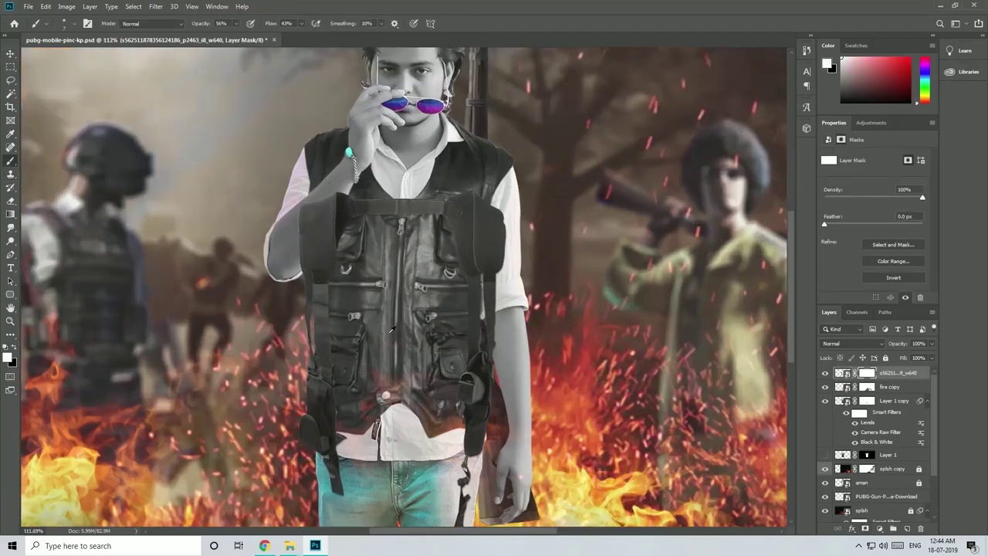
{"action": "right_click", "coordinate": [560, 299]}
{"action": "left_click", "coordinate": [463, 206]}
{"action": "key", "text": "x"}
{"action": "mouse_move", "coordinate": [494, 212]}
{"action": "left_mouse_down"}
{"action": "mouse_move", "coordinate": [497, 220]}
{"action": "mouse_move", "coordinate": [461, 220]}
{"action": "left_mouse_up"}
{"action": "mouse_move", "coordinate": [330, 216]}
{"action": "left_mouse_down"}
{"action": "mouse_move", "coordinate": [309, 271]}
{"action": "mouse_move", "coordinate": [301, 221]}
{"action": "left_mouse_up"}
{"action": "mouse_move", "coordinate": [397, 204]}
{"action": "left_mouse_down"}
{"action": "mouse_move", "coordinate": [494, 293]}
{"action": "mouse_move", "coordinate": [482, 311]}
{"action": "left_mouse_up"}
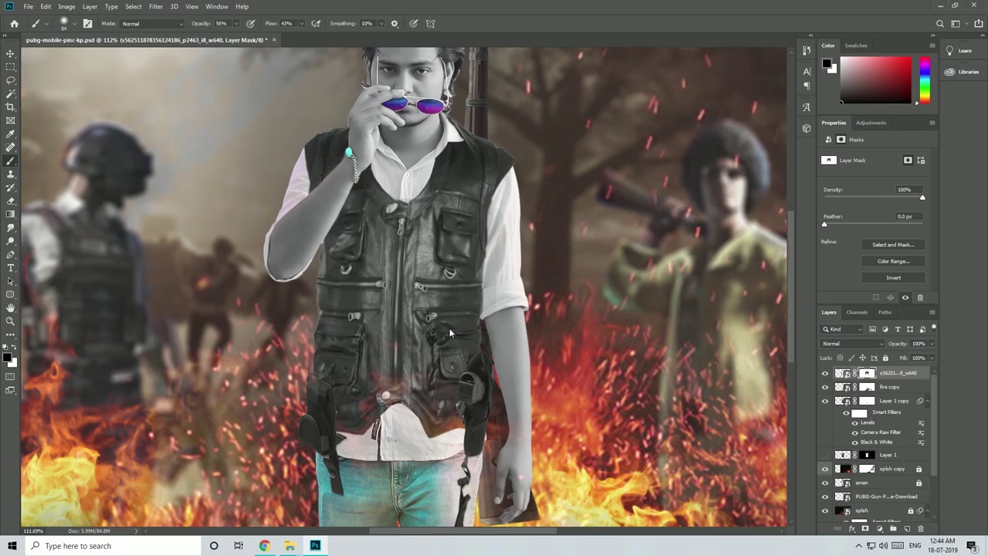
Try to paint the holster strap beside the vest back in with white on the mask
{"action": "key", "text": "x"}
{"action": "mouse_move", "coordinate": [463, 328]}
{"action": "left_mouse_down"}
{"action": "mouse_move", "coordinate": [471, 216]}
{"action": "mouse_move", "coordinate": [466, 247]}
{"action": "left_mouse_up"}
{"action": "key", "text": "x"}
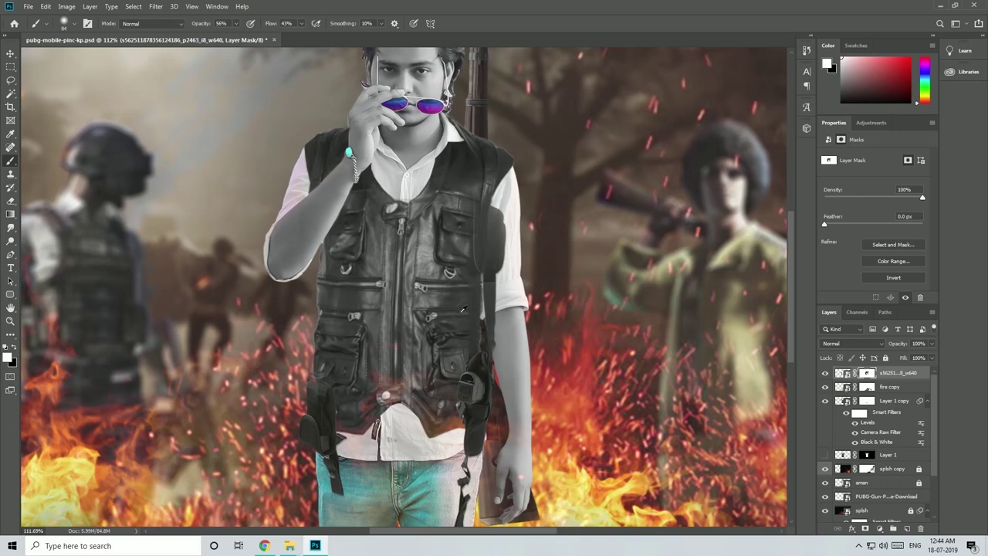
{"action": "key", "text": "ctrl+alt+z"}
{"action": "key", "text": "ctrl+alt+z"}
{"action": "key", "text": "ctrl+alt+z"}
{"action": "key", "text": "ctrl+alt+z"}
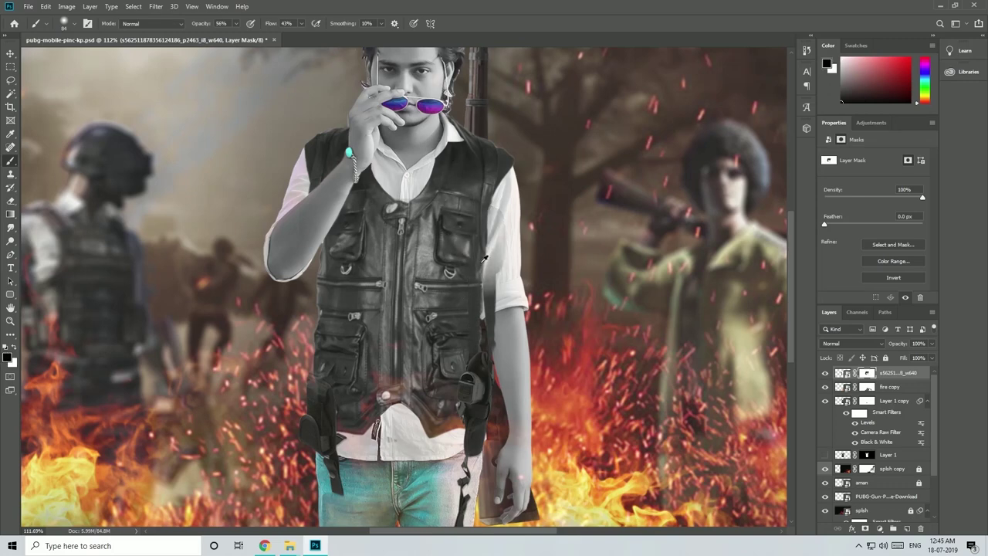
Paint out the leftover strap beside the vest on the holster mask and check the blend around the waist
{"action": "left_click_drag", "start_coordinate": [480, 265], "coordinate": [486, 247]}
{"action": "scroll", "coordinate": [500, 347], "scroll_direction": "down", "scroll_amount": 5}
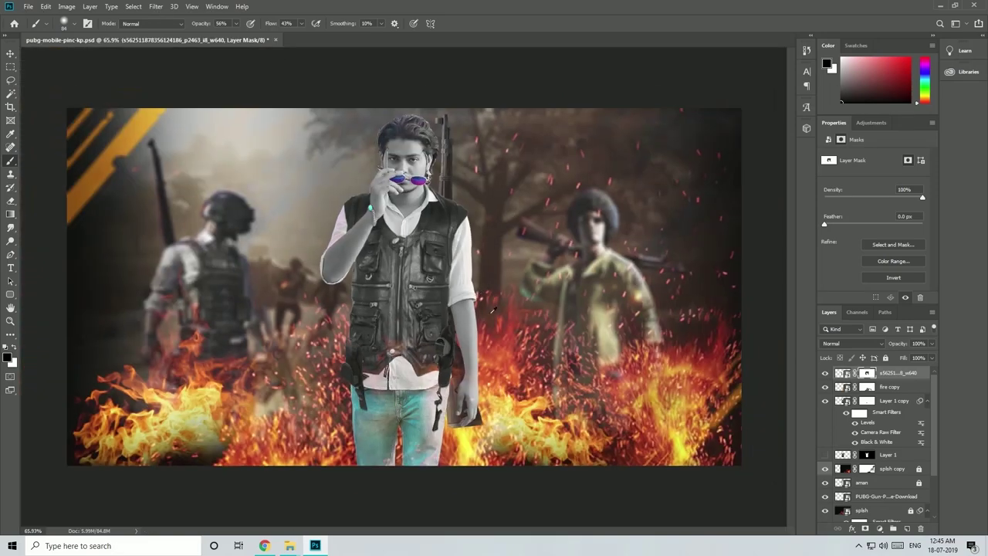
{"action": "scroll", "coordinate": [314, 319], "scroll_direction": "up", "scroll_amount": 6}
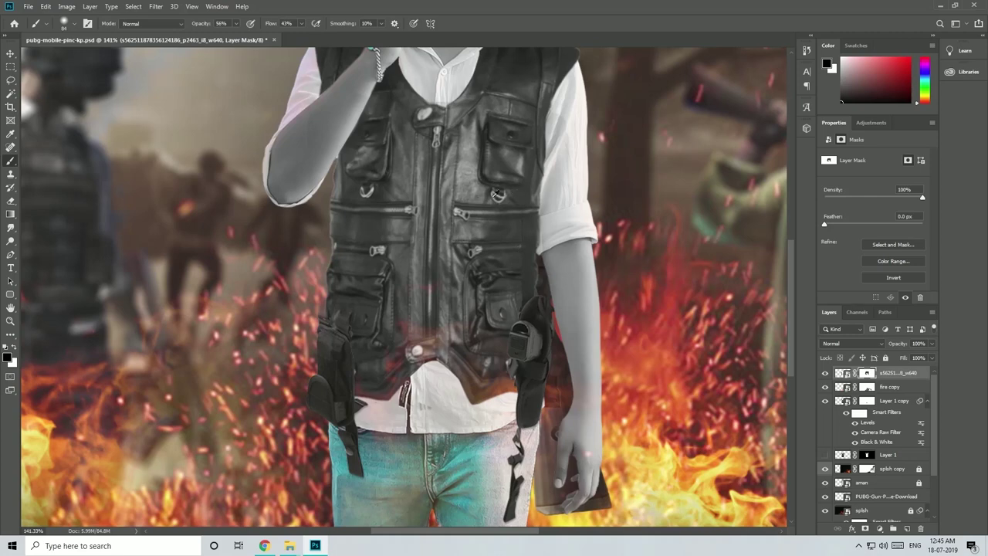
{"action": "scroll", "coordinate": [561, 270], "scroll_direction": "up", "scroll_amount": 1}
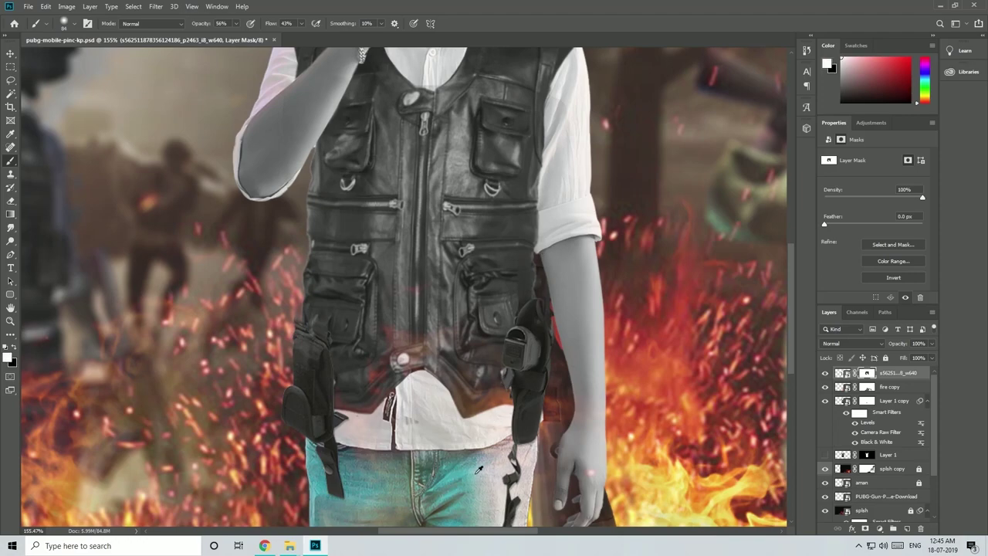
{"action": "scroll", "coordinate": [478, 468], "scroll_direction": "down", "scroll_amount": 3}
{"action": "scroll", "coordinate": [394, 427], "scroll_direction": "down", "scroll_amount": 2}
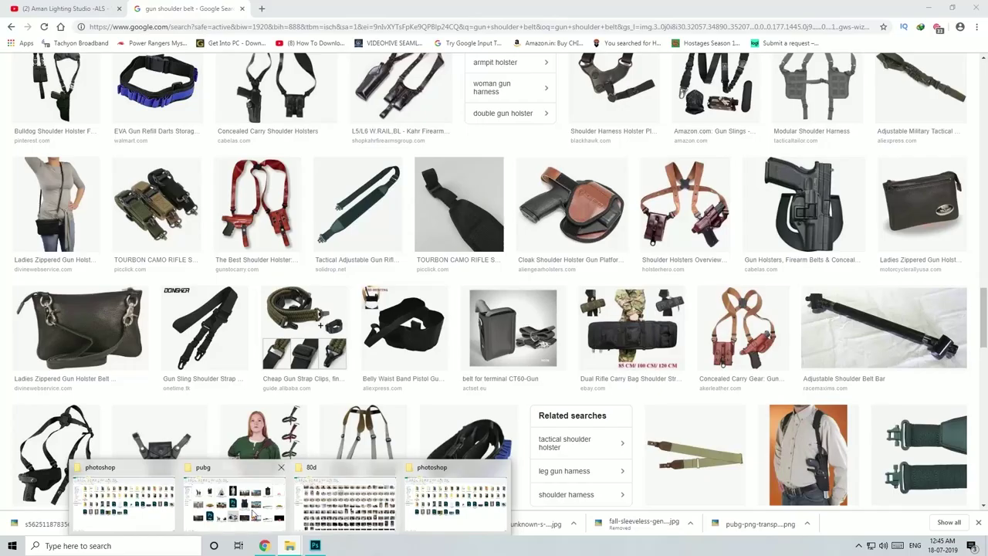
Place pubg-logo-transparent-2 from the pubg folder into the composite, scaled to about 533% across the man's legs
{"action": "left_click", "coordinate": [248, 509]}
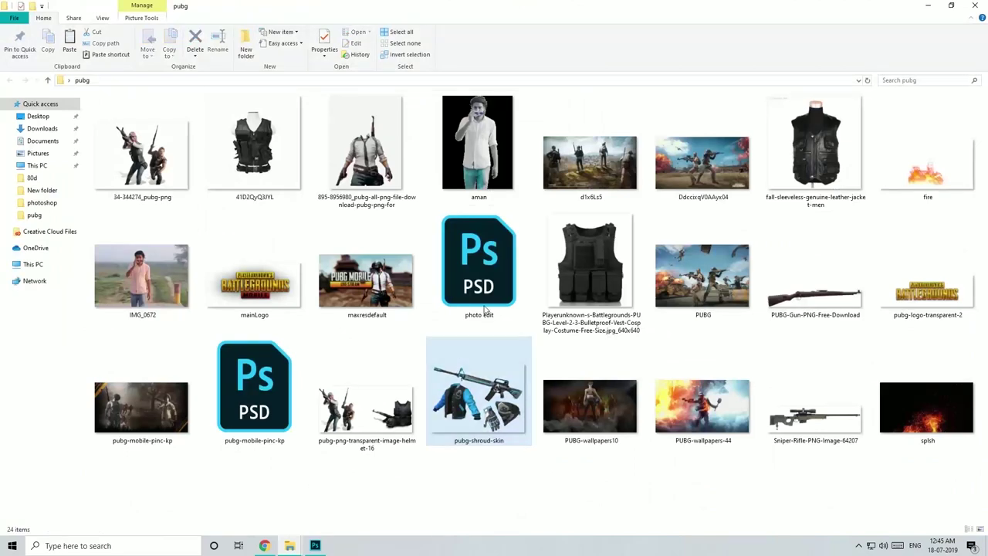
{"action": "left_click_drag", "start_coordinate": [954, 265], "coordinate": [656, 405]}
{"action": "left_click_drag", "start_coordinate": [572, 349], "coordinate": [430, 359]}
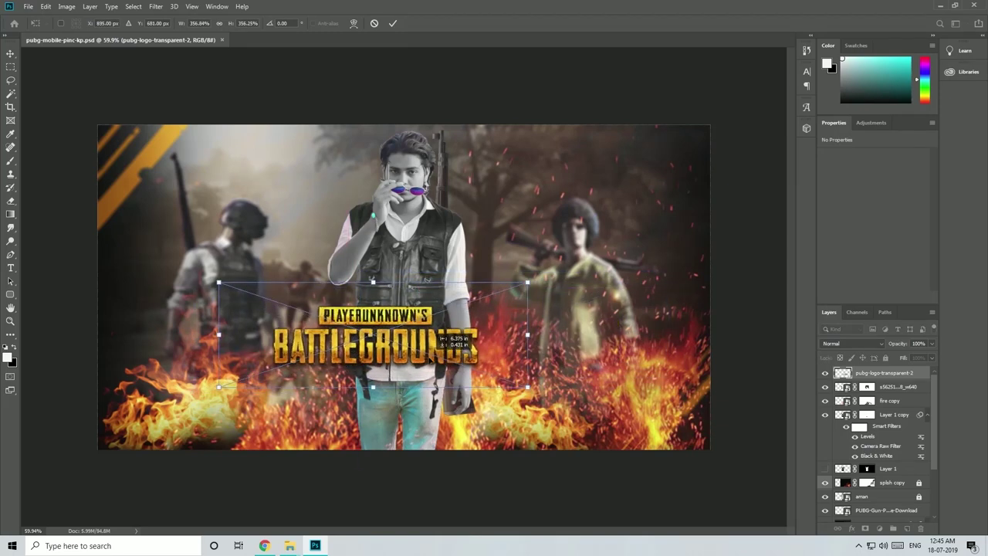
{"action": "left_click_drag", "start_coordinate": [528, 385], "coordinate": [687, 419]}
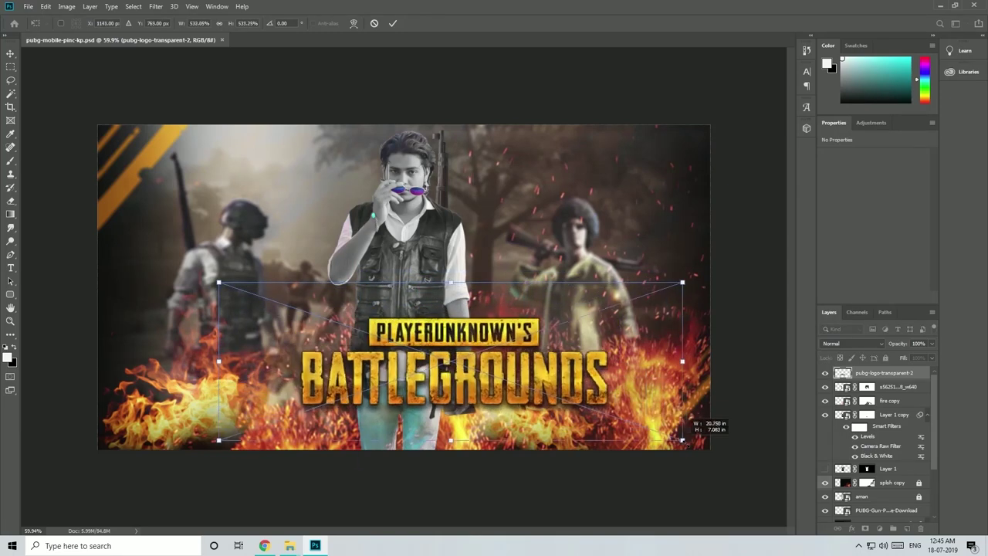
{"action": "left_click_drag", "start_coordinate": [510, 367], "coordinate": [450, 405]}
{"action": "scroll", "coordinate": [447, 397], "scroll_direction": "down", "scroll_amount": 1}
{"action": "mouse_move", "coordinate": [431, 364]}
{"action": "left_mouse_down"}
{"action": "mouse_move", "coordinate": [293, 338]}
{"action": "mouse_move", "coordinate": [418, 347]}
{"action": "left_mouse_up"}
{"action": "key", "text": "Return"}
Refine the size of the Battlegrounds logo and center it over the man's legs near the image's lower edge
{"action": "scroll", "coordinate": [430, 360], "scroll_direction": "up", "scroll_amount": 1}
{"action": "key", "text": "v"}
{"action": "scroll", "coordinate": [426, 357], "scroll_direction": "down", "scroll_amount": 1}
{"action": "key", "text": "ctrl+t"}
{"action": "left_click_drag", "start_coordinate": [606, 303], "coordinate": [667, 279]}
{"action": "left_click_drag", "start_coordinate": [485, 383], "coordinate": [458, 391]}
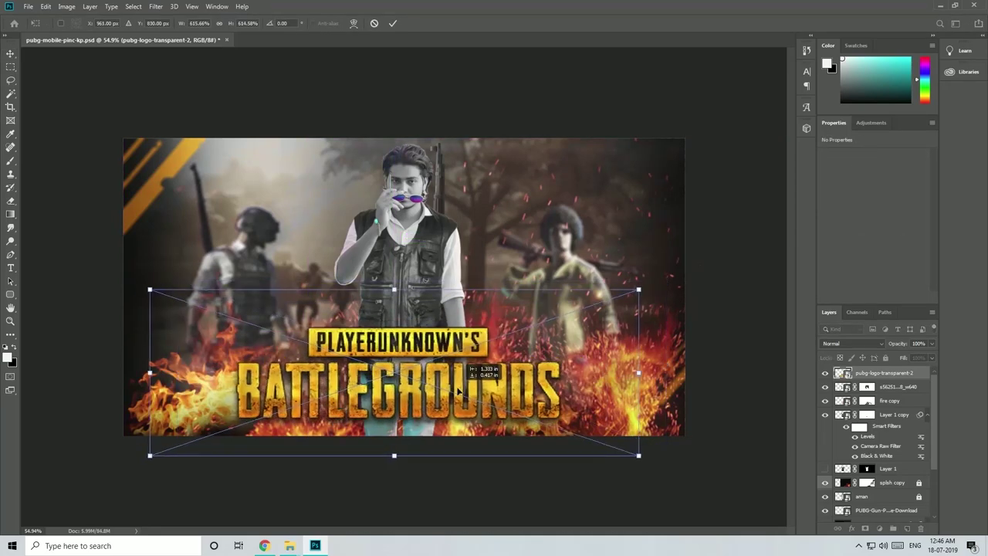
{"action": "key", "text": "Return"}
{"action": "scroll", "coordinate": [460, 345], "scroll_direction": "up", "scroll_amount": 1}
{"action": "key", "text": "ctrl+t"}
{"action": "left_click_drag", "start_coordinate": [661, 289], "coordinate": [591, 313]}
{"action": "left_click_drag", "start_coordinate": [440, 386], "coordinate": [474, 383]}
{"action": "left_click", "coordinate": [393, 24]}
Look through the pubg folder in File Explorer and preview the 34-344274_pubg-png image
{"action": "key", "text": "alt+Tab"}
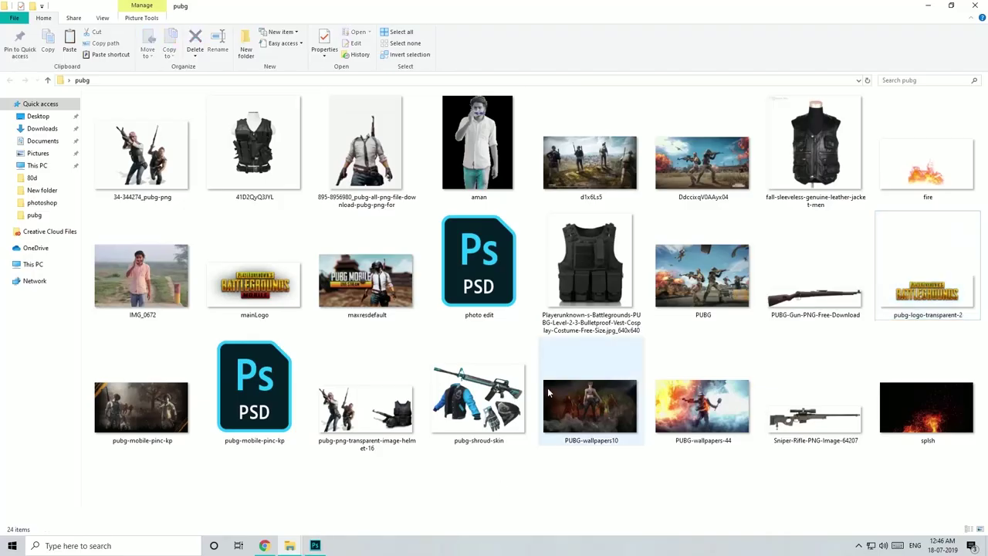
{"action": "left_click", "coordinate": [315, 546]}
{"action": "left_click", "coordinate": [265, 546]}
{"action": "left_click", "coordinate": [289, 546]}
{"action": "left_click", "coordinate": [274, 492]}
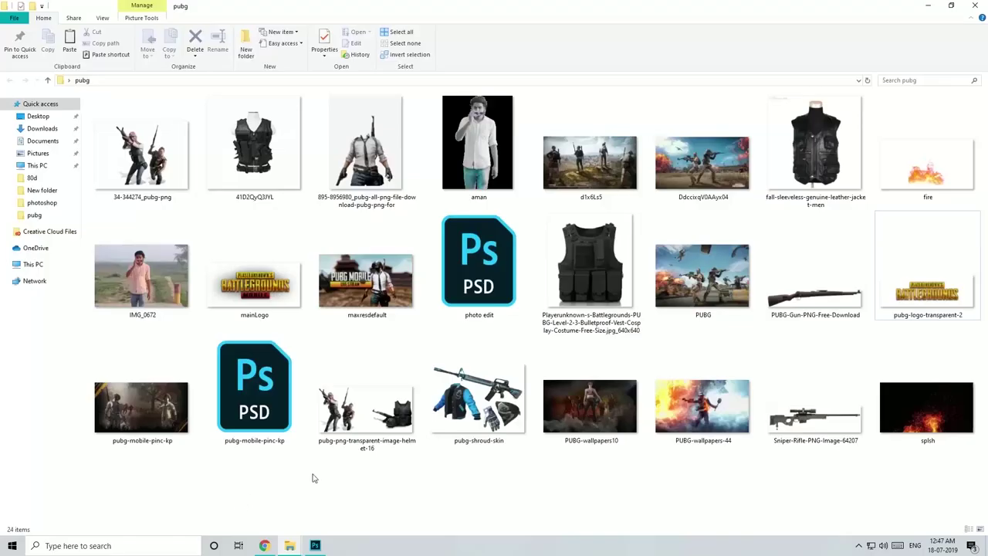
{"action": "double_click", "coordinate": [151, 185]}
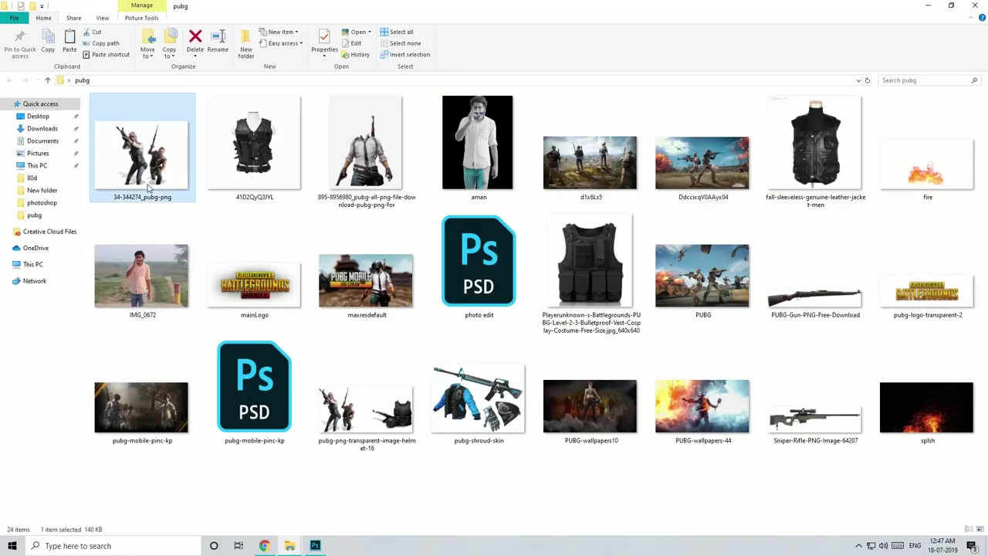
{"action": "key", "text": "Escape"}
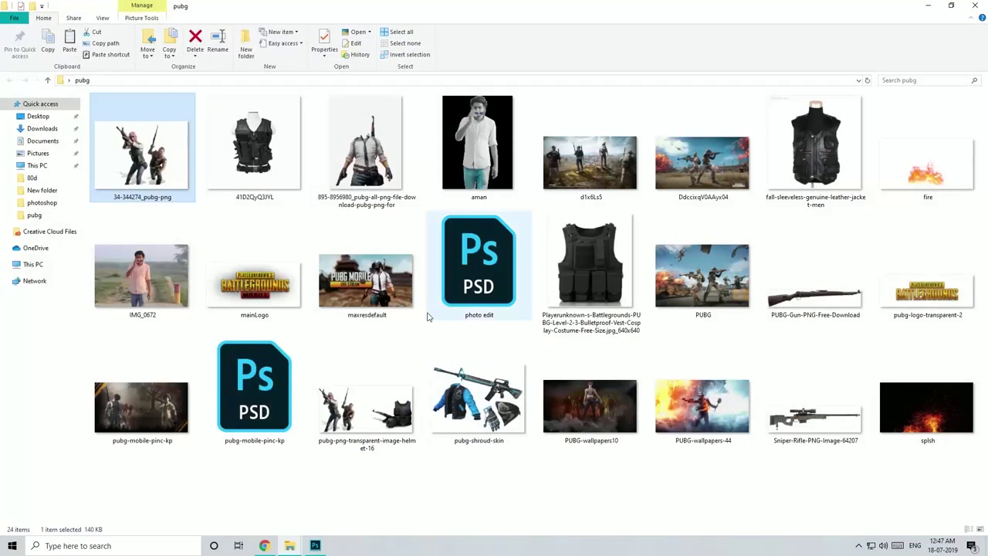
Place pubg-png-transparent-image-helmet-16 from the pubg folder into the composite at 100% scale
{"action": "left_click", "coordinate": [386, 412]}
{"action": "mouse_move", "coordinate": [369, 417]}
{"action": "left_mouse_down"}
{"action": "mouse_move", "coordinate": [376, 522]}
{"action": "mouse_move", "coordinate": [313, 549]}
{"action": "mouse_move", "coordinate": [339, 545]}
{"action": "mouse_move", "coordinate": [383, 410]}
{"action": "left_mouse_up"}
{"action": "key", "text": "ctrl+minus"}
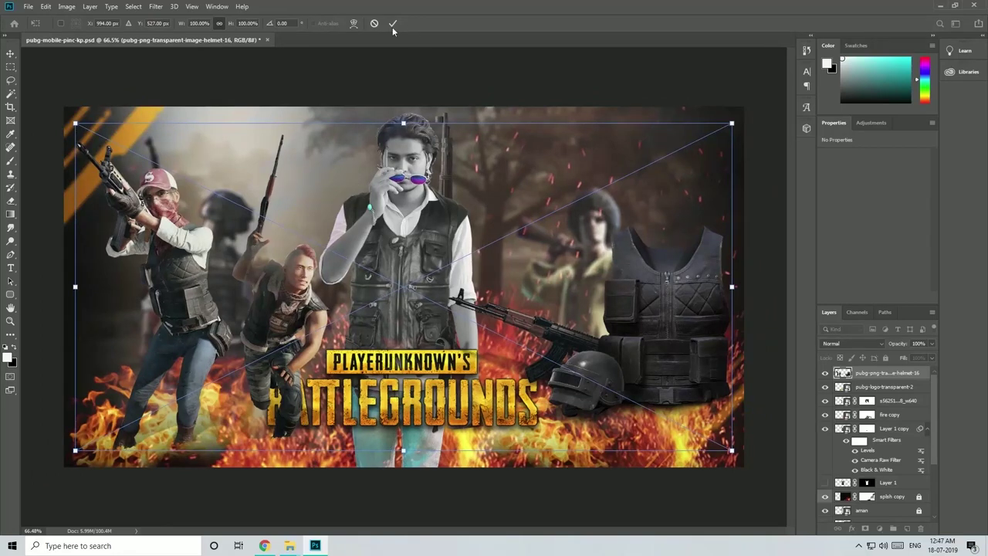
{"action": "left_click", "coordinate": [392, 24]}
Shift the placed characters and gear image downward and bring the Battlegrounds logo layer above it
{"action": "scroll", "coordinate": [313, 316], "scroll_direction": "down", "scroll_amount": 1}
{"action": "left_click_drag", "start_coordinate": [310, 318], "coordinate": [306, 350]}
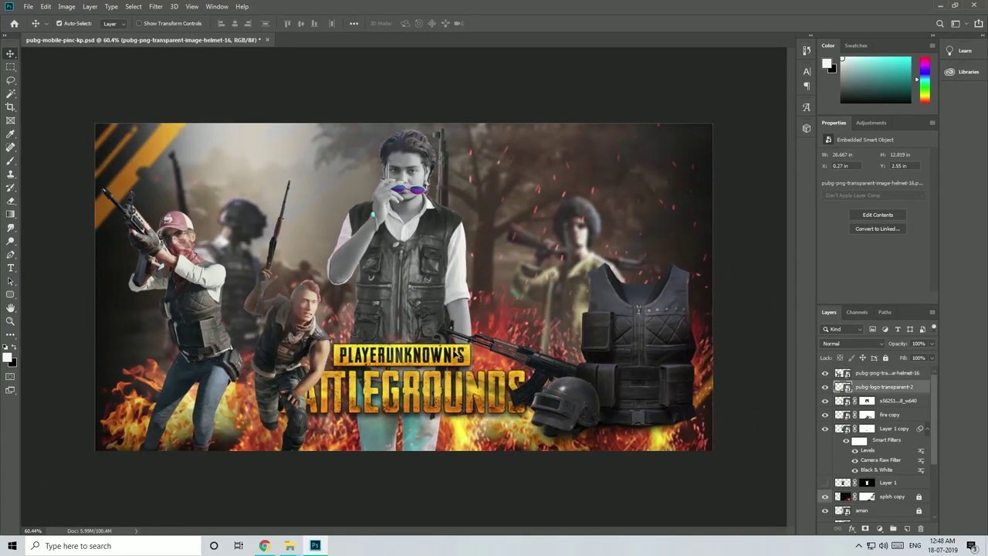
{"action": "key", "text": "ctrl+bracketright"}
{"action": "left_click_drag", "start_coordinate": [646, 336], "coordinate": [648, 349]}
{"action": "scroll", "coordinate": [649, 350], "scroll_direction": "up", "scroll_amount": 1}
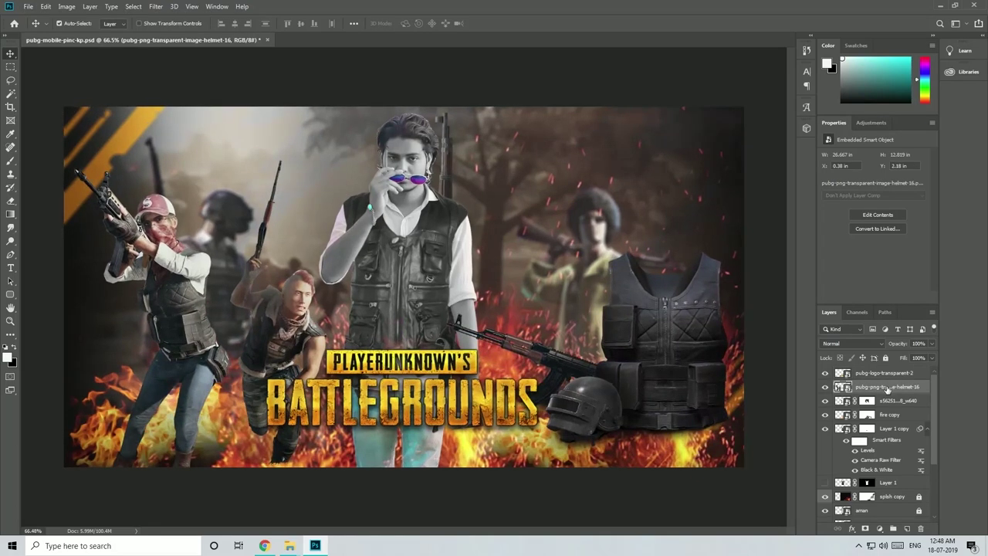
Rasterize the helmet-16 layer, lasso the armored vest, rifle and helmet, and delete them
{"action": "right_click", "coordinate": [887, 389]}
{"action": "left_click", "coordinate": [803, 309]}
{"action": "key", "text": "l"}
{"action": "key", "text": "ctrl+plus"}
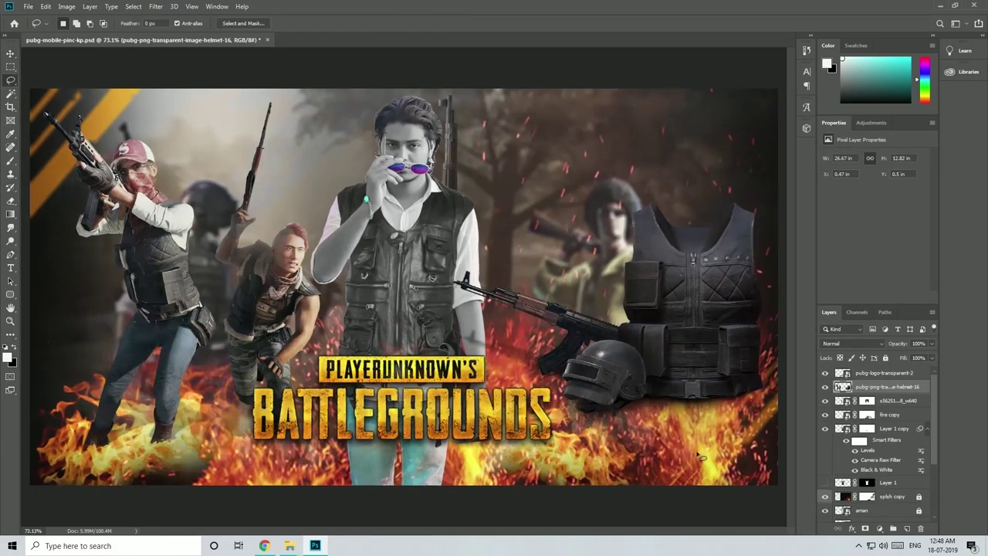
{"action": "left_click_drag", "start_coordinate": [797, 206], "coordinate": [695, 453]}
{"action": "key", "text": "Delete"}
Lasso between the two remaining game characters to separate them onto their own layers
{"action": "scroll", "coordinate": [220, 423], "scroll_direction": "up", "scroll_amount": 2}
{"action": "left_click_drag", "start_coordinate": [232, 481], "coordinate": [220, 320]}
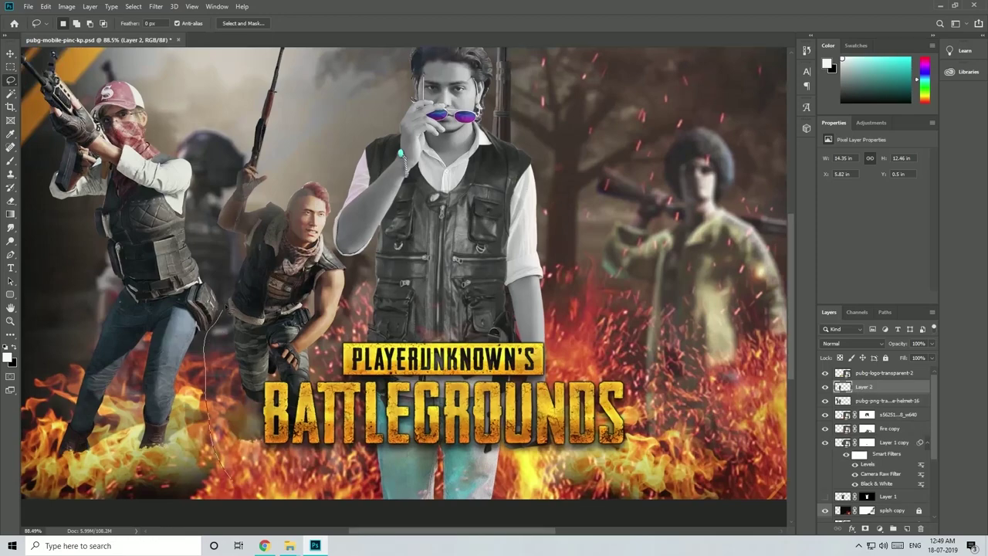
{"action": "left_click", "coordinate": [888, 401]}
{"action": "key", "text": "ctrl+0"}
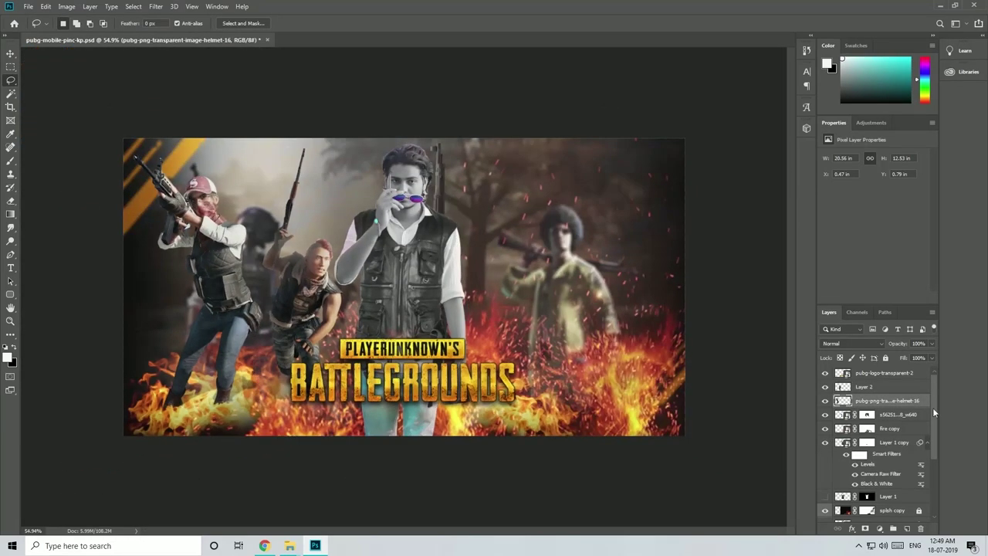
Place the two characters on opposite sides of the man and move both layers below the aman layer
{"action": "key", "text": "v"}
{"action": "scroll", "coordinate": [610, 372], "scroll_direction": "up", "scroll_amount": 1}
{"action": "left_click_drag", "start_coordinate": [300, 301], "coordinate": [633, 342]}
{"action": "left_click_drag", "start_coordinate": [217, 291], "coordinate": [299, 333]}
{"action": "left_click", "coordinate": [898, 387]}
{"action": "left_click", "coordinate": [899, 401], "text": "ctrl"}
{"action": "left_click_drag", "start_coordinate": [900, 401], "coordinate": [905, 501]}
{"action": "scroll", "coordinate": [185, 301], "scroll_direction": "up", "scroll_amount": 1}
Scale the red-capped character to about 107% and position it close behind the man's raised arm
{"action": "left_click_drag", "start_coordinate": [286, 311], "coordinate": [270, 312]}
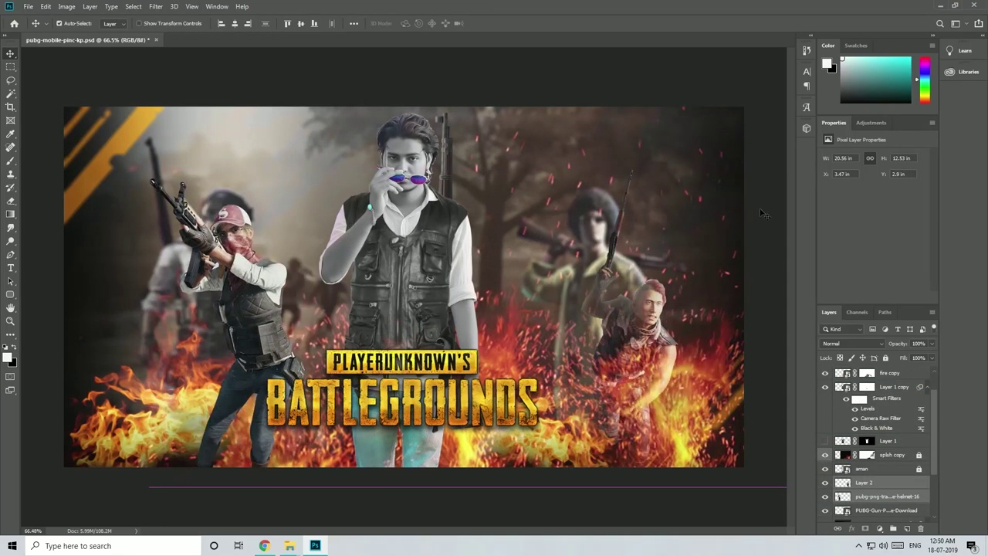
{"action": "left_click", "coordinate": [270, 312]}
{"action": "left_click_drag", "start_coordinate": [162, 193], "coordinate": [173, 144]}
{"action": "key", "text": "ctrl+t"}
{"action": "left_click_drag", "start_coordinate": [265, 264], "coordinate": [282, 264]}
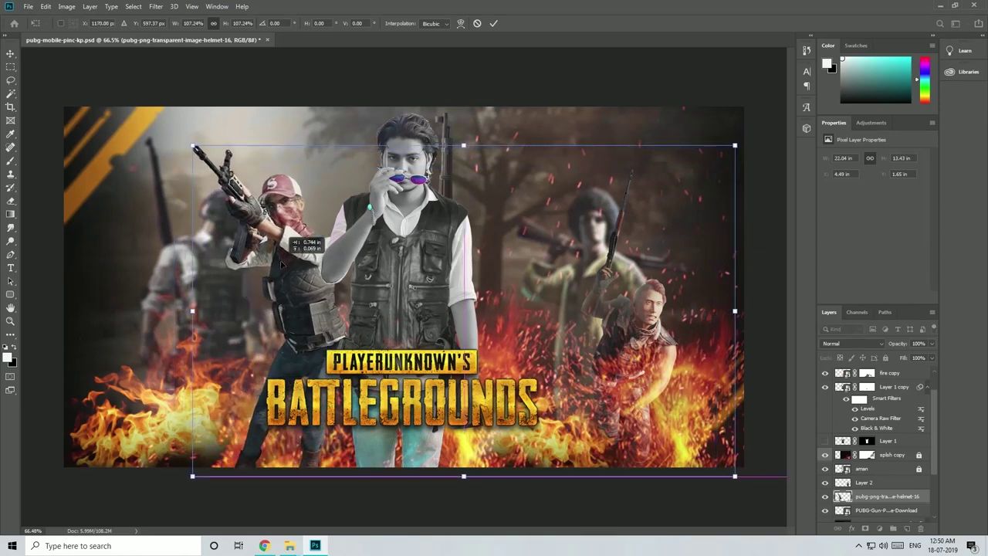
{"action": "left_click", "coordinate": [494, 23]}
Scale the crouching character on Layer 2 to about 121% and position it beside the man's lowered arm
{"action": "left_click_drag", "start_coordinate": [650, 306], "coordinate": [566, 284]}
{"action": "key", "text": "ctrl+t"}
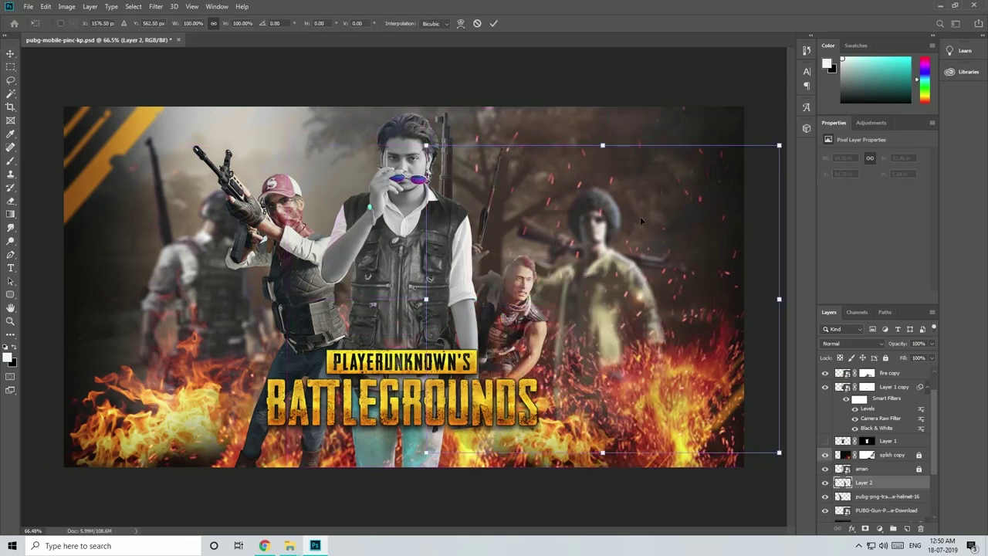
{"action": "left_click_drag", "start_coordinate": [426, 145], "coordinate": [352, 81]}
{"action": "left_click_drag", "start_coordinate": [475, 234], "coordinate": [575, 249]}
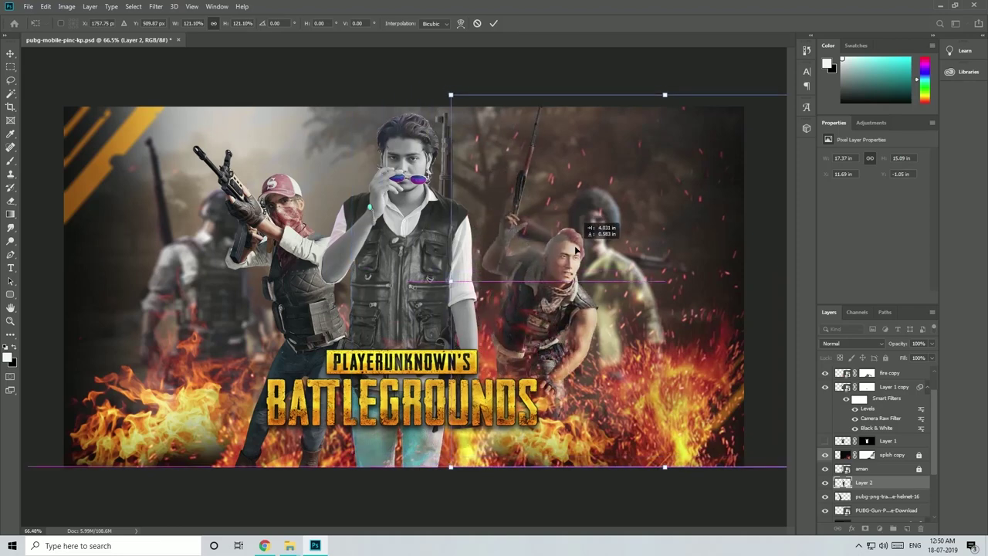
{"action": "left_click_drag", "start_coordinate": [575, 249], "coordinate": [536, 302]}
{"action": "key", "text": "ctrl+minus"}
{"action": "left_click", "coordinate": [494, 23]}
Adjust the positions of the crouching and red-capped characters so both stand closer to the man
{"action": "scroll", "coordinate": [525, 232], "scroll_direction": "up", "scroll_amount": 3}
{"action": "left_click_drag", "start_coordinate": [892, 481], "coordinate": [886, 467]}
{"action": "left_click_drag", "start_coordinate": [543, 302], "coordinate": [565, 302]}
{"action": "scroll", "coordinate": [541, 303], "scroll_direction": "down", "scroll_amount": 2}
{"action": "mouse_move", "coordinate": [318, 308]}
{"action": "left_mouse_down"}
{"action": "mouse_move", "coordinate": [342, 308]}
{"action": "mouse_move", "coordinate": [299, 307]}
{"action": "mouse_move", "coordinate": [325, 307]}
{"action": "left_mouse_up"}
{"action": "scroll", "coordinate": [342, 308], "scroll_direction": "up", "scroll_amount": 1}
{"action": "left_click_drag", "start_coordinate": [541, 315], "coordinate": [521, 317]}
Enlarge the Layer 2 character to about 19.9 by 17.3 in and position it behind the man, below the aman layer
{"action": "key", "text": "ctrl+t"}
{"action": "scroll", "coordinate": [532, 309], "scroll_direction": "down", "scroll_amount": 5}
{"action": "left_click_drag", "start_coordinate": [663, 190], "coordinate": [700, 159]}
{"action": "scroll", "coordinate": [656, 232], "scroll_direction": "up", "scroll_amount": 5}
{"action": "key", "text": "Return"}
{"action": "left_click_drag", "start_coordinate": [879, 469], "coordinate": [879, 490]}
{"action": "scroll", "coordinate": [567, 297], "scroll_direction": "up", "scroll_amount": 2}
{"action": "left_click_drag", "start_coordinate": [565, 301], "coordinate": [554, 301]}
Try a duplicate of the crouching character's layer over the original
{"action": "key", "text": "ctrl+j"}
{"action": "scroll", "coordinate": [568, 212], "scroll_direction": "up", "scroll_amount": 8}
{"action": "scroll", "coordinate": [494, 281], "scroll_direction": "down", "scroll_amount": 10}
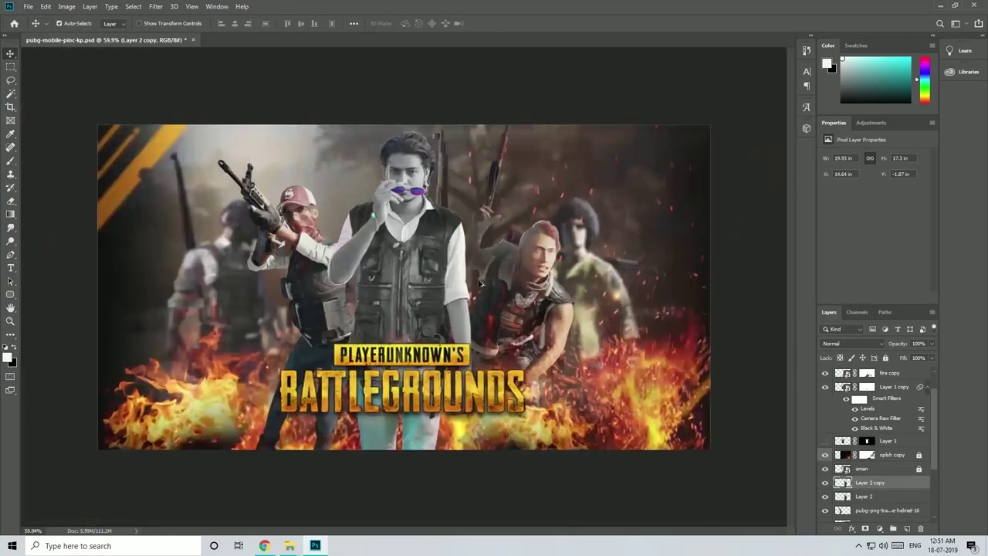
{"action": "key", "text": "ctrl+z"}
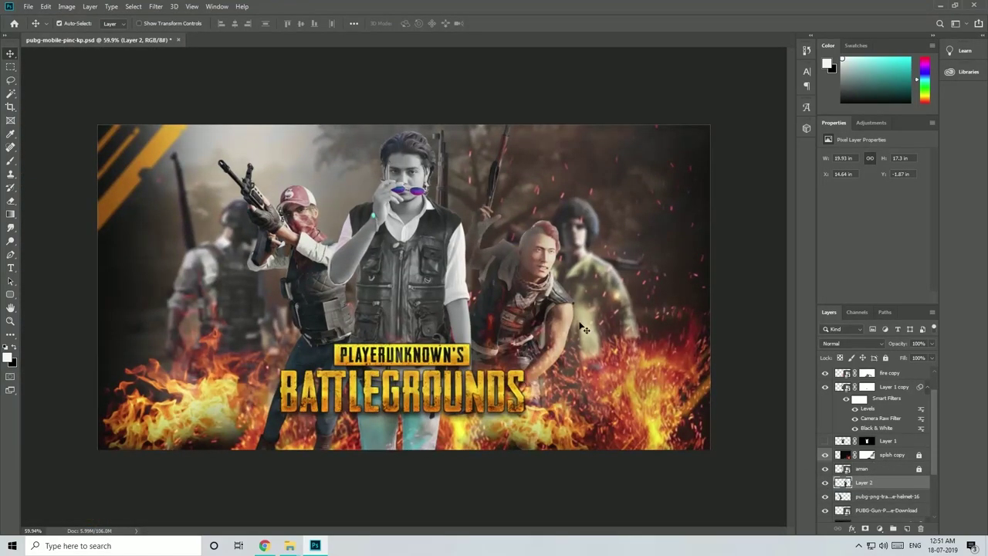
Move the Battlegrounds logo slightly lower, lock the Background copy layer and compare the image with the fire layer hidden and shown
{"action": "mouse_move", "coordinate": [417, 355]}
{"action": "left_mouse_down"}
{"action": "mouse_move", "coordinate": [450, 360]}
{"action": "mouse_move", "coordinate": [415, 374]}
{"action": "left_mouse_up"}
{"action": "left_click", "coordinate": [602, 394]}
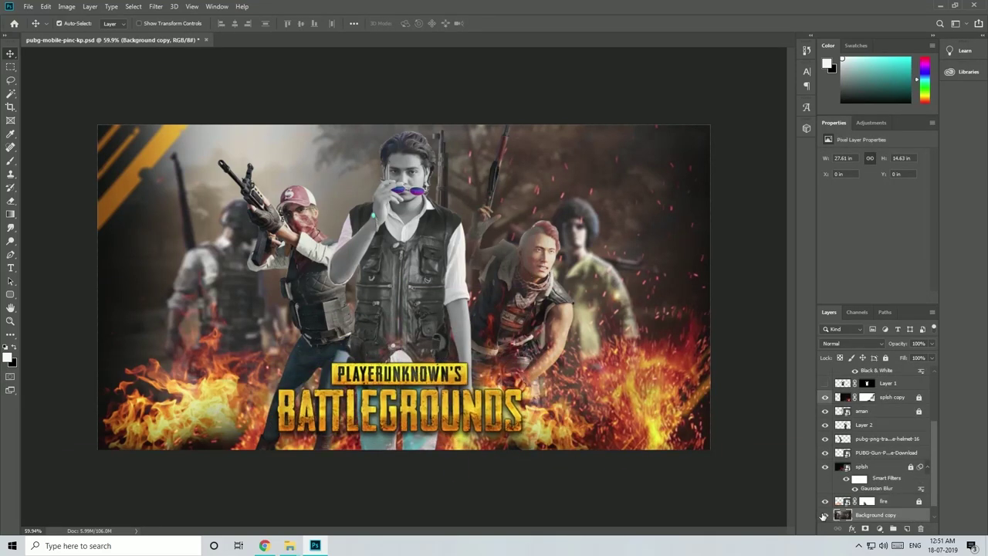
{"action": "scroll", "coordinate": [593, 369], "scroll_direction": "up", "scroll_amount": 3}
{"action": "scroll", "coordinate": [677, 399], "scroll_direction": "down", "scroll_amount": 2}
{"action": "left_click", "coordinate": [886, 358]}
{"action": "left_click", "coordinate": [647, 386]}
{"action": "left_click", "coordinate": [825, 501]}
{"action": "left_click", "coordinate": [825, 501]}
{"action": "scroll", "coordinate": [826, 439], "scroll_direction": "up", "scroll_amount": 4}
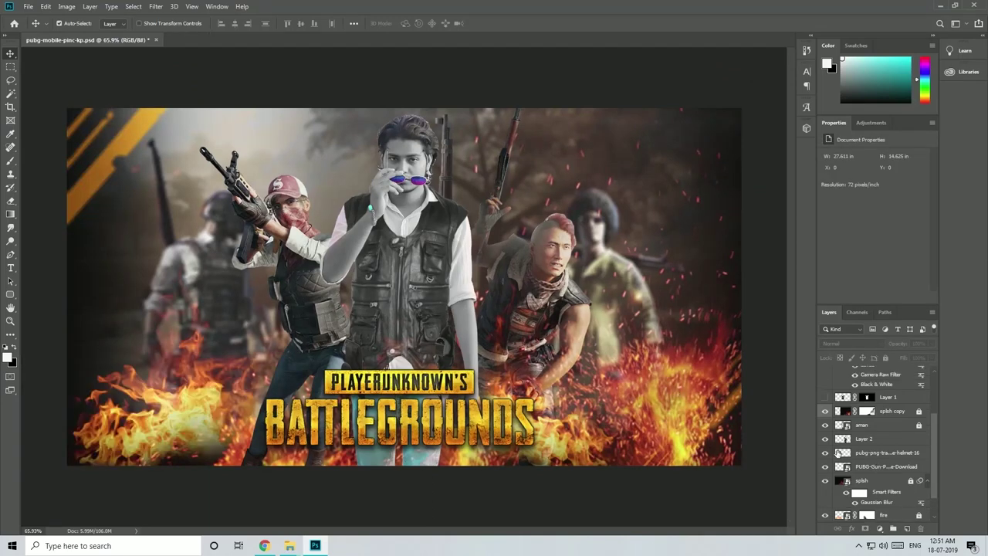
Compare the image with the fire copy layer hidden and shown, and paint its layer mask to clear flames from the crouching character
{"action": "left_click", "coordinate": [825, 439]}
{"action": "scroll", "coordinate": [825, 433], "scroll_direction": "up", "scroll_amount": 2}
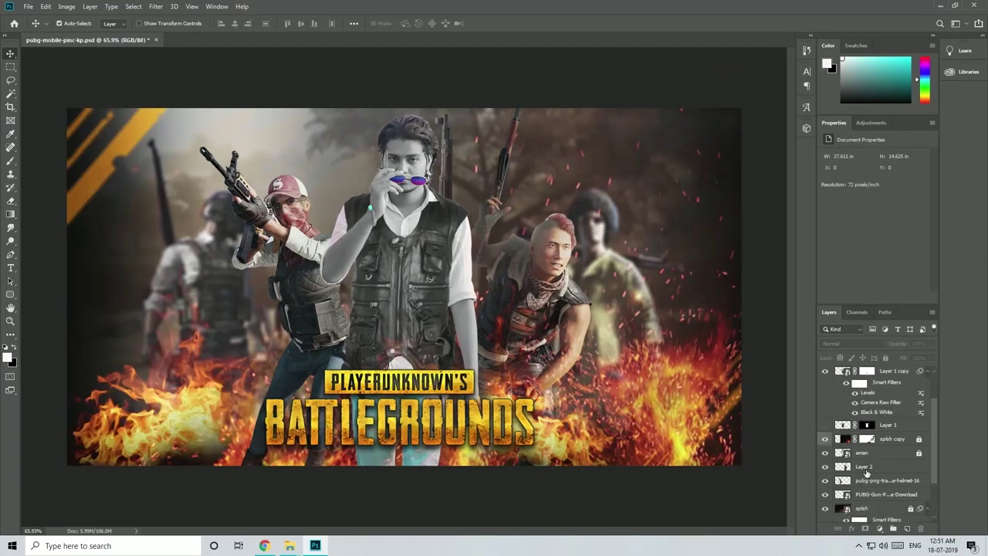
{"action": "left_click", "coordinate": [825, 400]}
{"action": "left_click", "coordinate": [825, 400]}
{"action": "left_click", "coordinate": [825, 400]}
{"action": "left_click", "coordinate": [825, 400]}
{"action": "left_click", "coordinate": [866, 400]}
{"action": "left_click", "coordinate": [11, 159]}
{"action": "scroll", "coordinate": [414, 294], "scroll_direction": "up", "scroll_amount": 1}
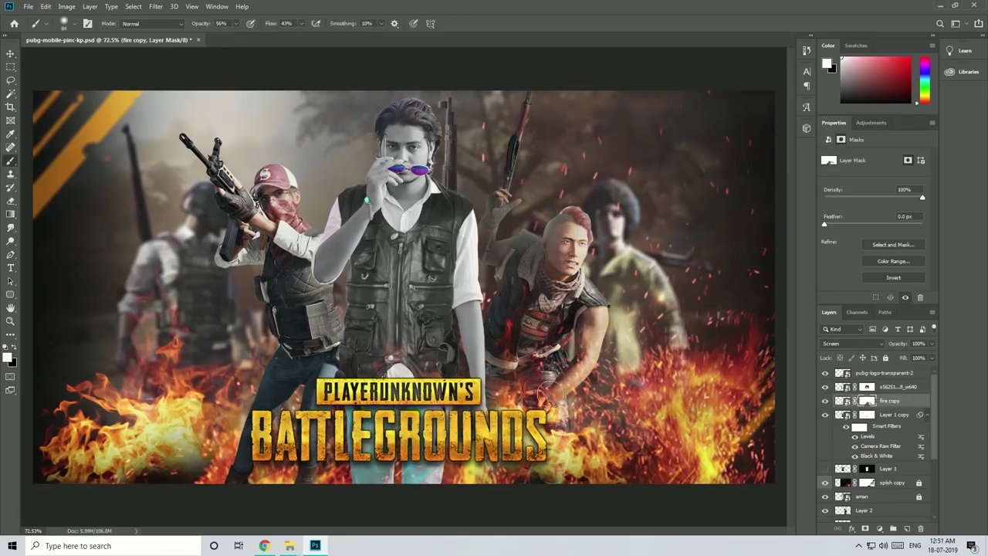
{"action": "left_click_drag", "start_coordinate": [555, 396], "coordinate": [504, 394]}
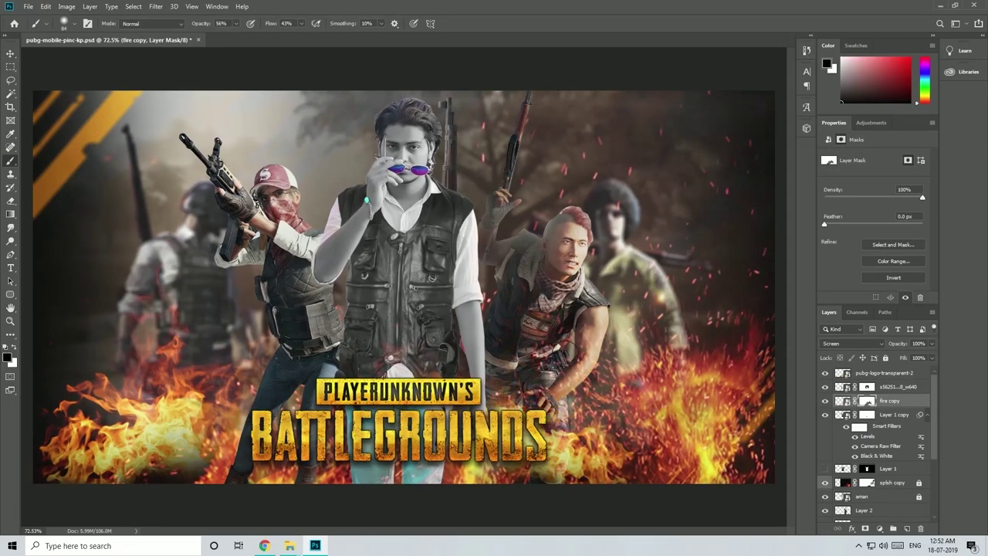
{"action": "right_click", "coordinate": [556, 229]}
{"action": "left_click", "coordinate": [731, 251]}
{"action": "left_click", "coordinate": [687, 277]}
{"action": "left_click", "coordinate": [467, 141]}
{"action": "scroll", "coordinate": [515, 169], "scroll_direction": "down", "scroll_amount": 3}
Move the gun layer above Layer 2 and place the gun behind the man's shoulder at about X 15.19 in, Y 0.4 in
{"action": "left_click", "coordinate": [10, 54]}
{"action": "scroll", "coordinate": [444, 166], "scroll_direction": "up", "scroll_amount": 5}
{"action": "left_click_drag", "start_coordinate": [446, 152], "coordinate": [458, 174]}
{"action": "left_click_drag", "start_coordinate": [886, 514], "coordinate": [888, 481]}
{"action": "mouse_move", "coordinate": [467, 173]}
{"action": "left_mouse_down"}
{"action": "mouse_move", "coordinate": [522, 164]}
{"action": "mouse_move", "coordinate": [471, 174]}
{"action": "mouse_move", "coordinate": [463, 159]}
{"action": "left_mouse_up"}
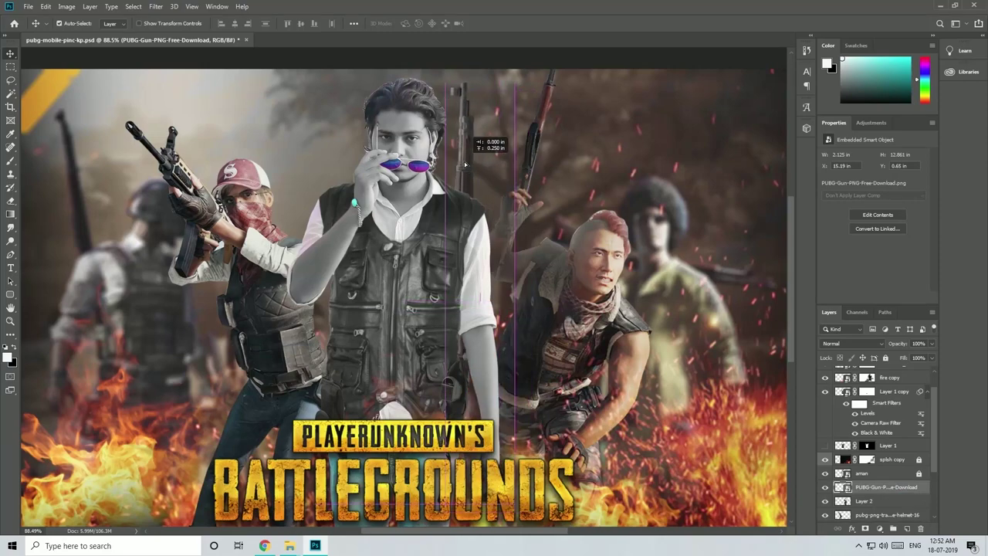
{"action": "scroll", "coordinate": [489, 234], "scroll_direction": "down", "scroll_amount": 2}
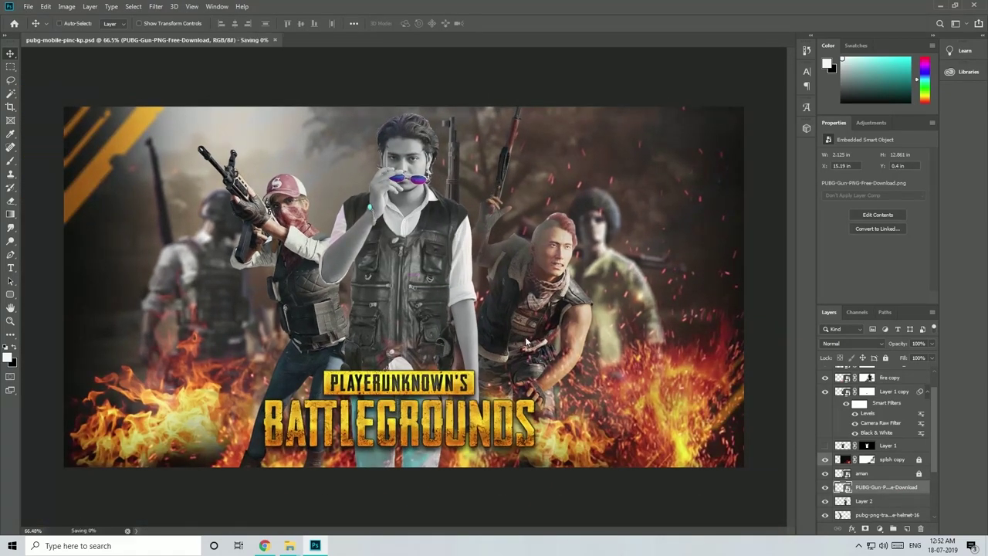
{"action": "scroll", "coordinate": [456, 292], "scroll_direction": "up", "scroll_amount": 3}
{"action": "scroll", "coordinate": [456, 292], "scroll_direction": "down", "scroll_amount": 3}
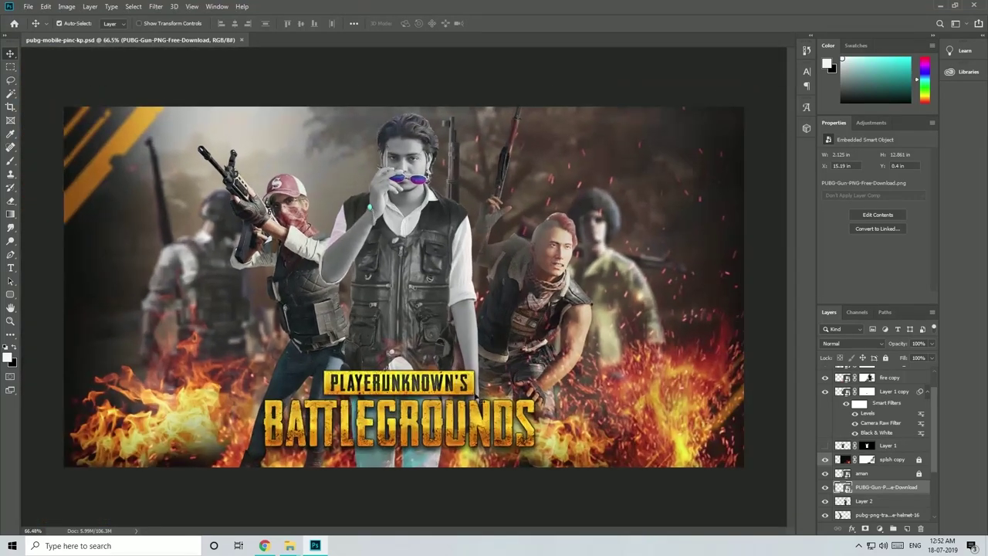
Scale the Battlegrounds logo to about 544% and centre it in front of the man along the image's lower edge
{"action": "left_click_drag", "start_coordinate": [436, 403], "coordinate": [417, 392]}
{"action": "key", "text": "ctrl+t"}
{"action": "left_click_drag", "start_coordinate": [582, 324], "coordinate": [696, 285]}
{"action": "left_click_drag", "start_coordinate": [492, 397], "coordinate": [455, 397]}
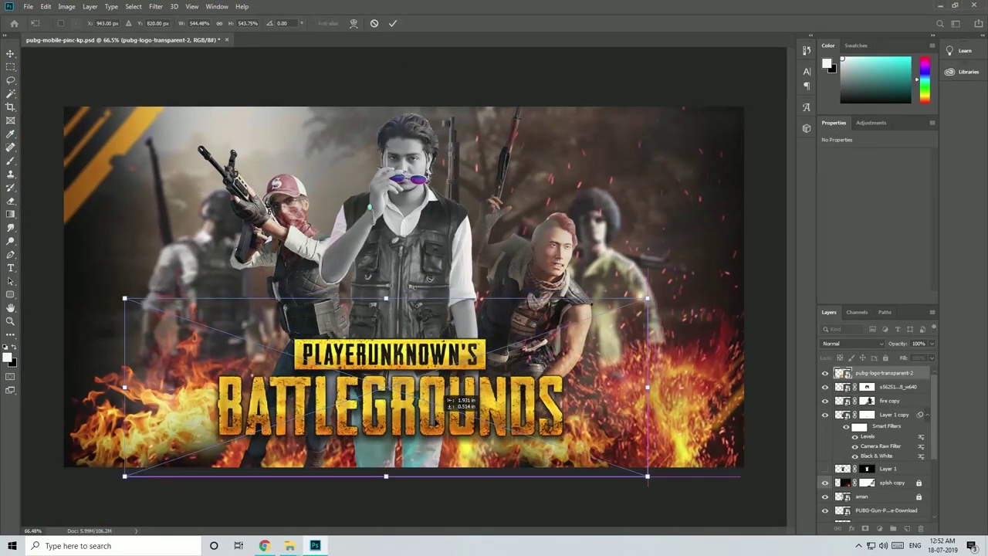
{"action": "key", "text": "Return"}
{"action": "scroll", "coordinate": [562, 421], "scroll_direction": "down", "scroll_amount": 1}
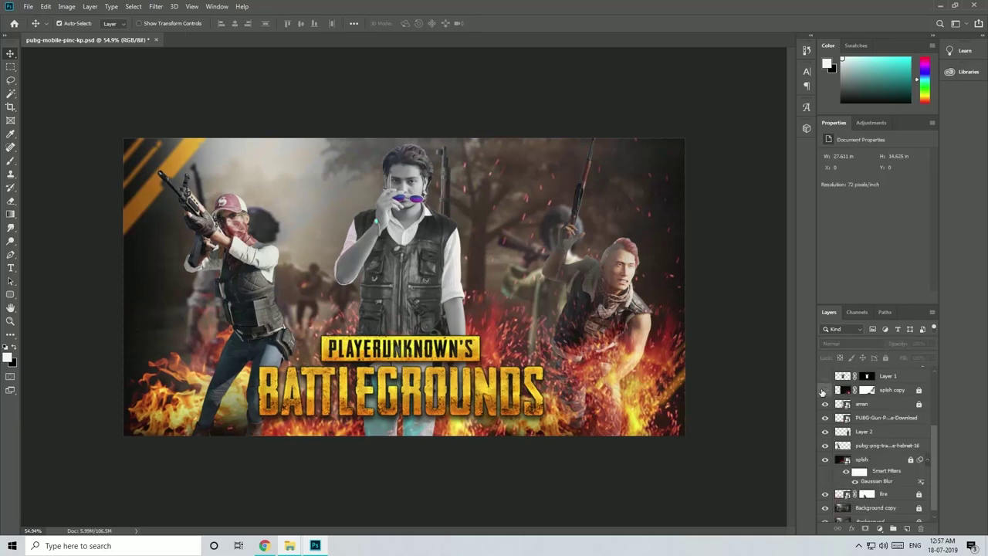
Unlock the splsh copy layer and paint its mask to clear the sparks and flames from the crouching character
{"action": "left_click", "coordinate": [825, 390]}
{"action": "left_click", "coordinate": [825, 390]}
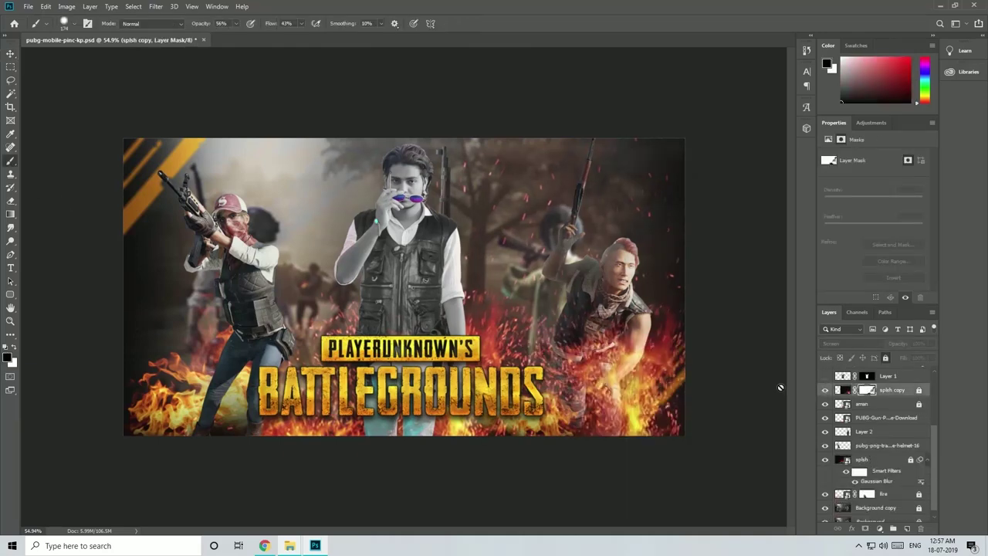
{"action": "scroll", "coordinate": [646, 343], "scroll_direction": "up", "scroll_amount": 2}
{"action": "left_click", "coordinate": [919, 390]}
{"action": "mouse_move", "coordinate": [599, 363]}
{"action": "left_mouse_down"}
{"action": "mouse_move", "coordinate": [602, 378]}
{"action": "mouse_move", "coordinate": [656, 421]}
{"action": "mouse_move", "coordinate": [592, 382]}
{"action": "left_mouse_up"}
{"action": "mouse_move", "coordinate": [617, 424]}
{"action": "left_mouse_down"}
{"action": "mouse_move", "coordinate": [656, 433]}
{"action": "mouse_move", "coordinate": [676, 409]}
{"action": "left_mouse_up"}
{"action": "key", "text": "x"}
{"action": "left_click_drag", "start_coordinate": [683, 420], "coordinate": [664, 389]}
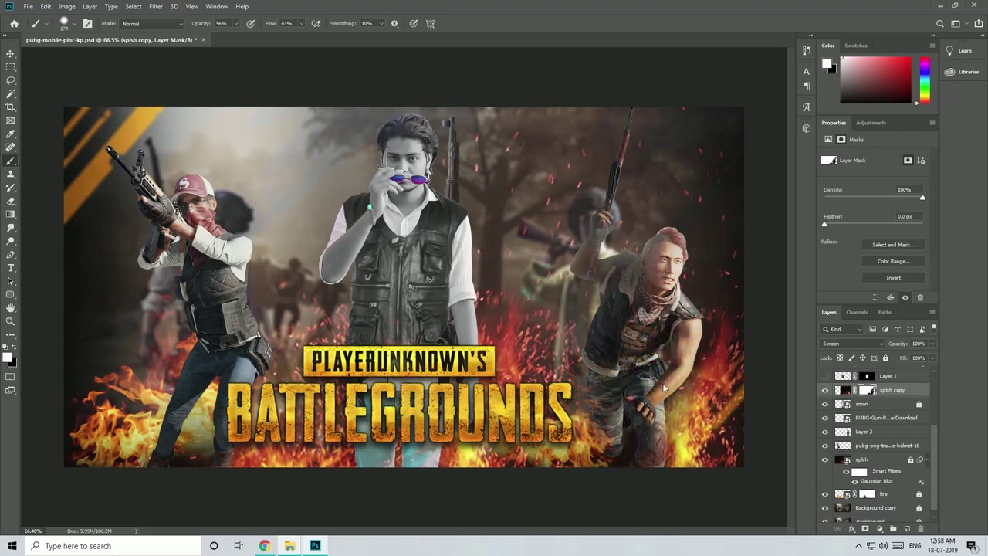
Reposition the crouching character on Layer 2 slightly higher in the composite
{"action": "left_click", "coordinate": [12, 53]}
{"action": "left_click_drag", "start_coordinate": [652, 269], "coordinate": [633, 326]}
{"action": "scroll", "coordinate": [633, 325], "scroll_direction": "down", "scroll_amount": 1}
{"action": "left_click_drag", "start_coordinate": [629, 287], "coordinate": [648, 270]}
{"action": "scroll", "coordinate": [593, 349], "scroll_direction": "up", "scroll_amount": 1}
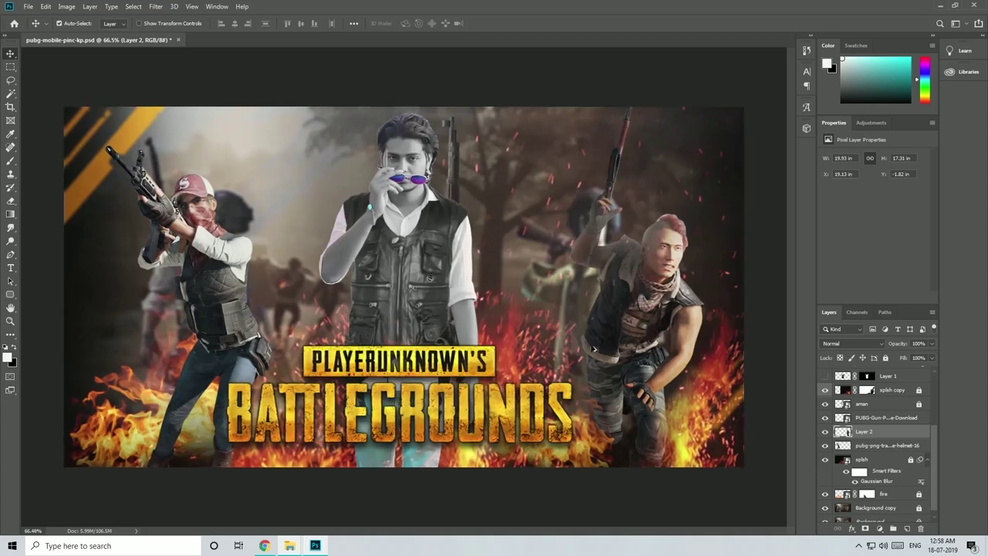
{"action": "scroll", "coordinate": [437, 356], "scroll_direction": "down", "scroll_amount": 2}
{"action": "scroll", "coordinate": [369, 330], "scroll_direction": "up", "scroll_amount": 2}
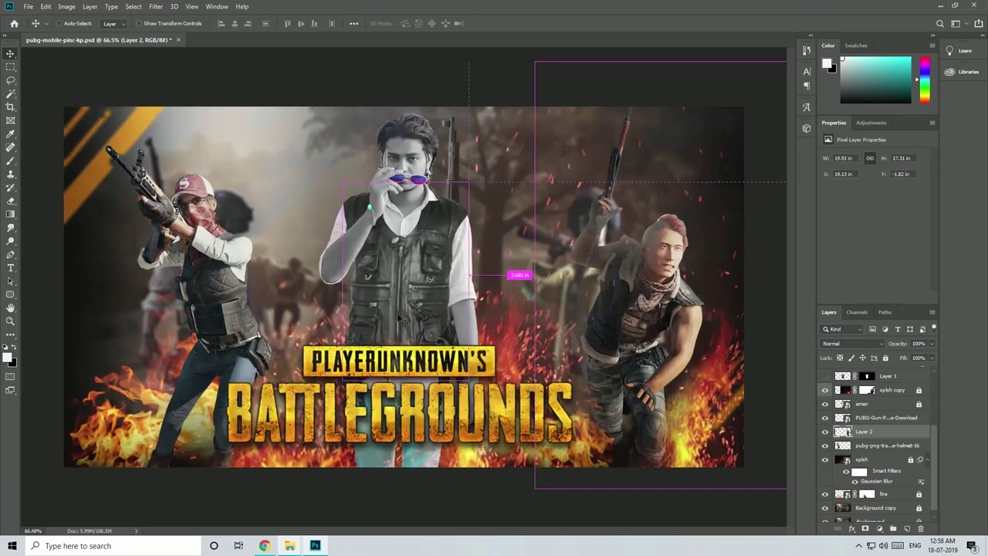
Shift the red-capped character and the crouching character slightly inward so both stand closer to the man
{"action": "scroll", "coordinate": [369, 331], "scroll_direction": "down", "scroll_amount": 1}
{"action": "left_click_drag", "start_coordinate": [252, 304], "coordinate": [277, 307]}
{"action": "left_click_drag", "start_coordinate": [616, 306], "coordinate": [605, 303]}
{"action": "scroll", "coordinate": [372, 298], "scroll_direction": "down", "scroll_amount": 1}
{"action": "left_click", "coordinate": [183, 402]}
{"action": "scroll", "coordinate": [183, 401], "scroll_direction": "up", "scroll_amount": 1}
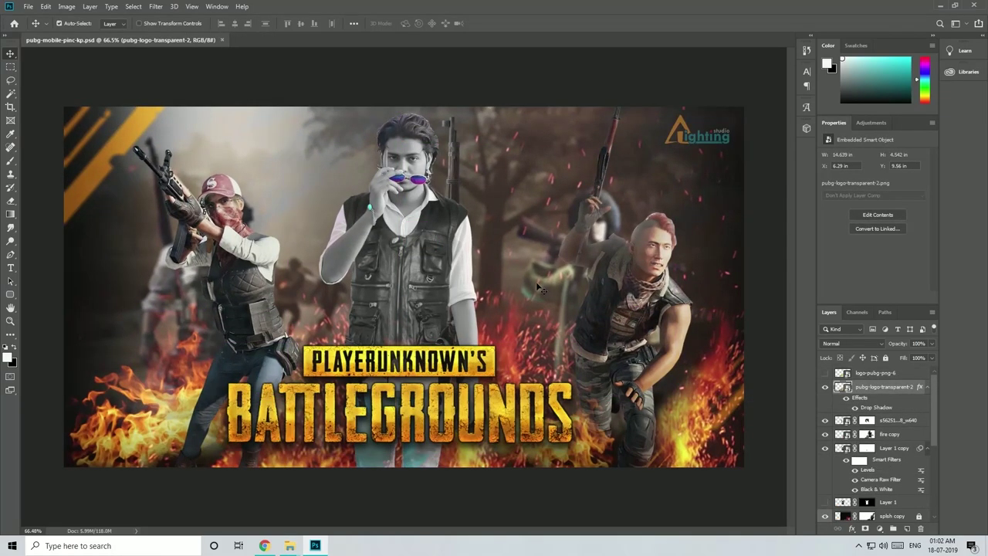
Save a JPEG copy of the composite to the Desktop as pubg-mobile-pinc-kp
{"action": "scroll", "coordinate": [386, 276], "scroll_direction": "up", "scroll_amount": 1}
{"action": "key", "text": "ctrl+shift+s"}
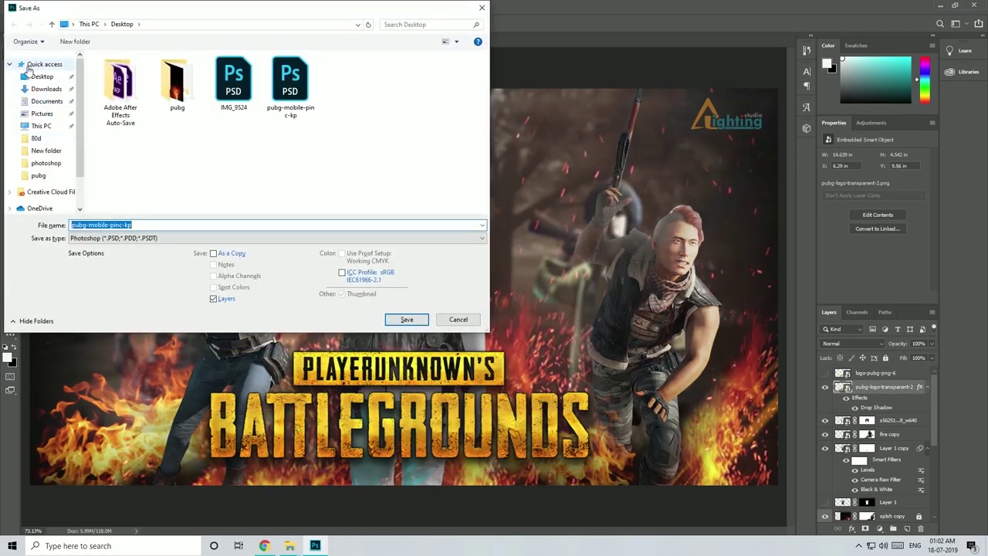
{"action": "left_click", "coordinate": [203, 237]}
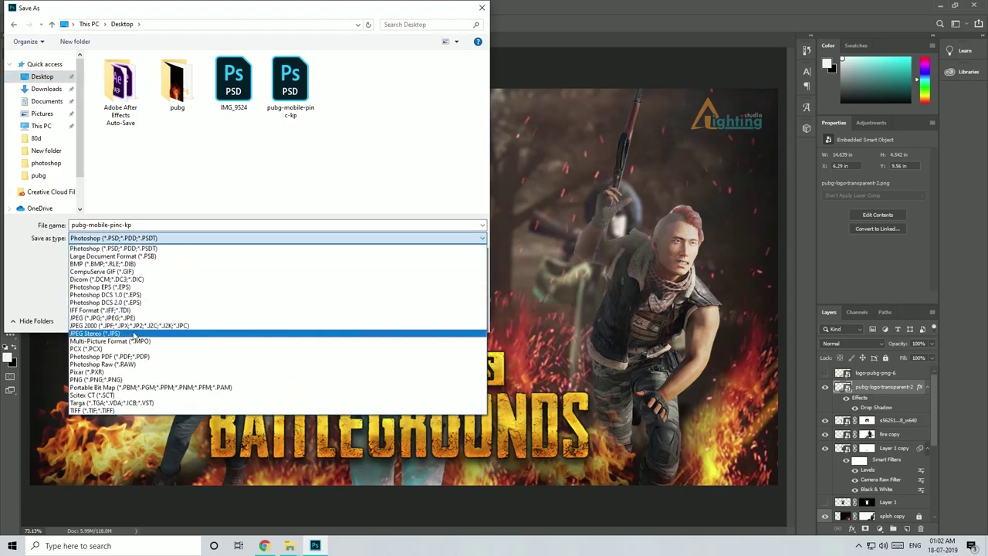
{"action": "left_click", "coordinate": [122, 317]}
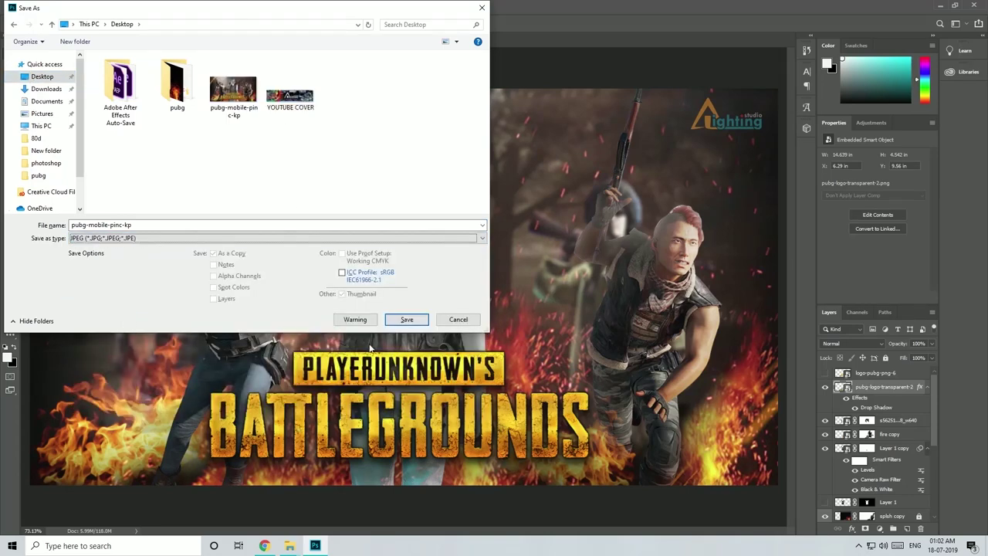
{"action": "left_click", "coordinate": [407, 319]}
{"action": "left_click", "coordinate": [519, 273]}
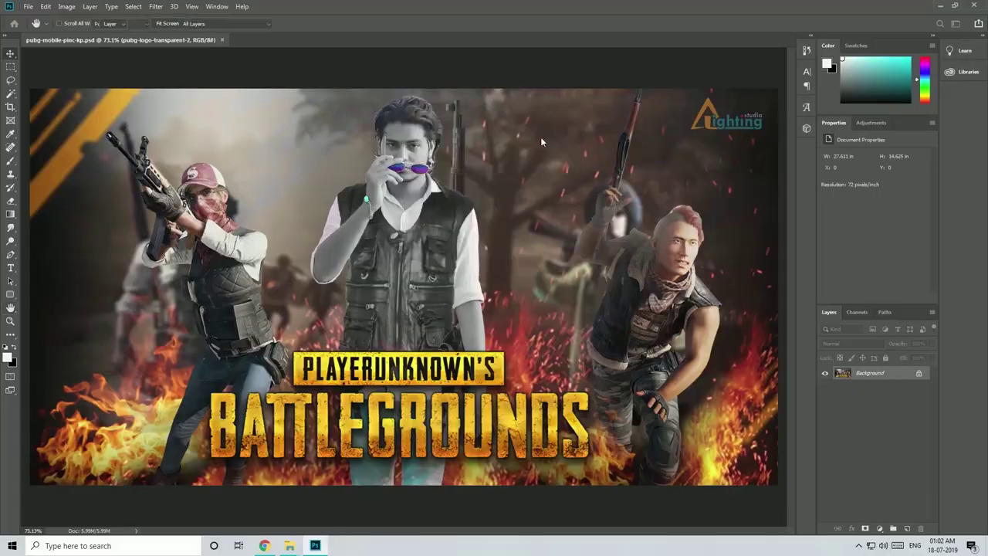
{"action": "left_click", "coordinate": [551, 135]}
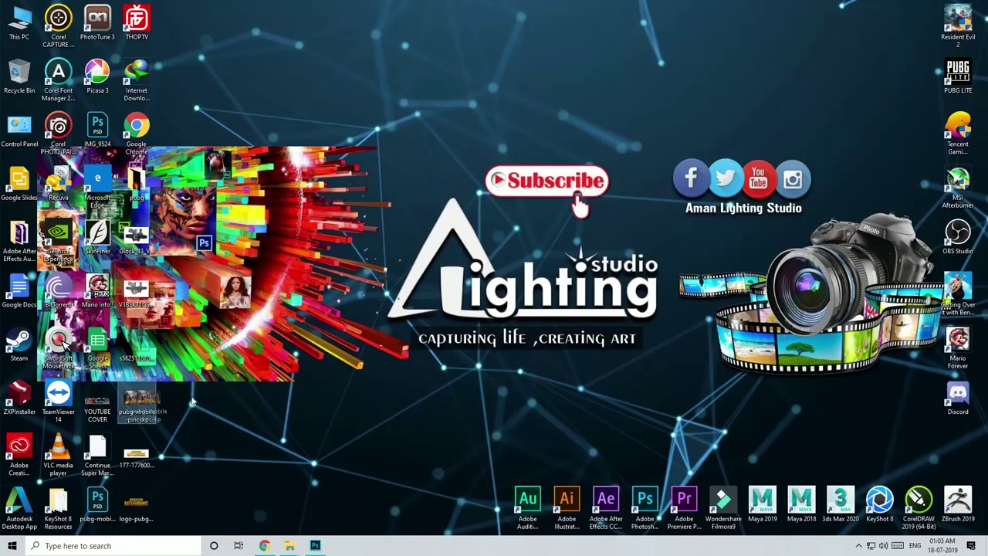
Open the exported pubg-mobile-pinc-kp.jpg from the desktop in Photoshop and duplicate its Background layer
{"action": "left_click_drag", "start_coordinate": [333, 549], "coordinate": [265, 46]}
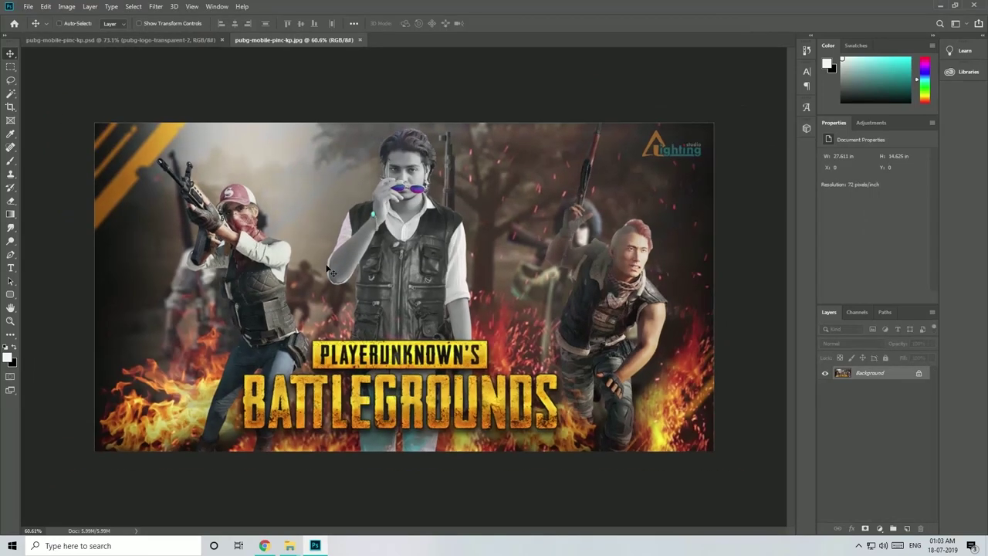
{"action": "left_click_drag", "start_coordinate": [336, 273], "coordinate": [336, 273]}
In the Camera Raw filter for Layer 1, set Contrast to +5, Highlights to +27, Shadows to +9 and Blacks to -2
{"action": "left_click", "coordinate": [155, 6]}
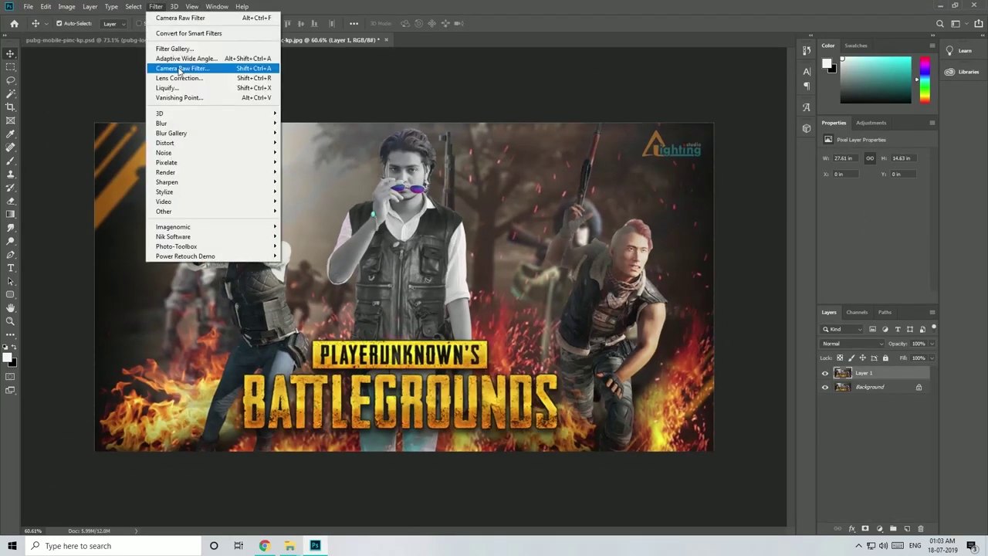
{"action": "left_click", "coordinate": [174, 71]}
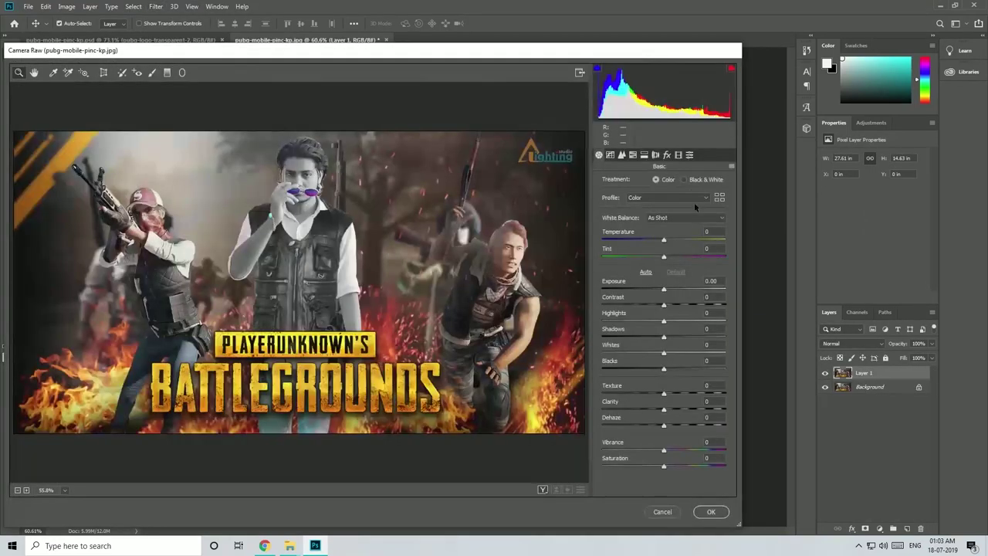
{"action": "mouse_move", "coordinate": [666, 291]}
{"action": "left_mouse_down"}
{"action": "mouse_move", "coordinate": [653, 289]}
{"action": "mouse_move", "coordinate": [668, 291]}
{"action": "left_mouse_up"}
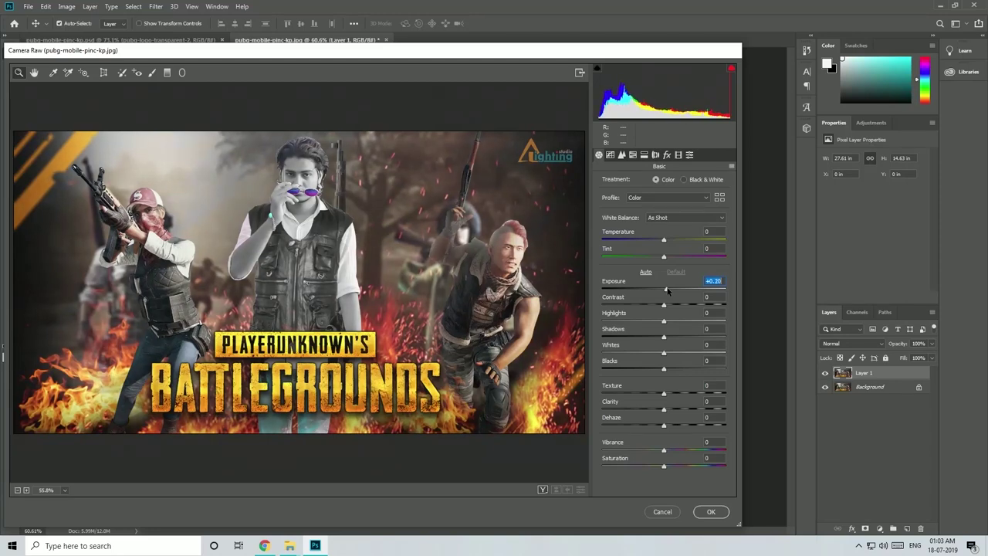
{"action": "double_click", "coordinate": [667, 289]}
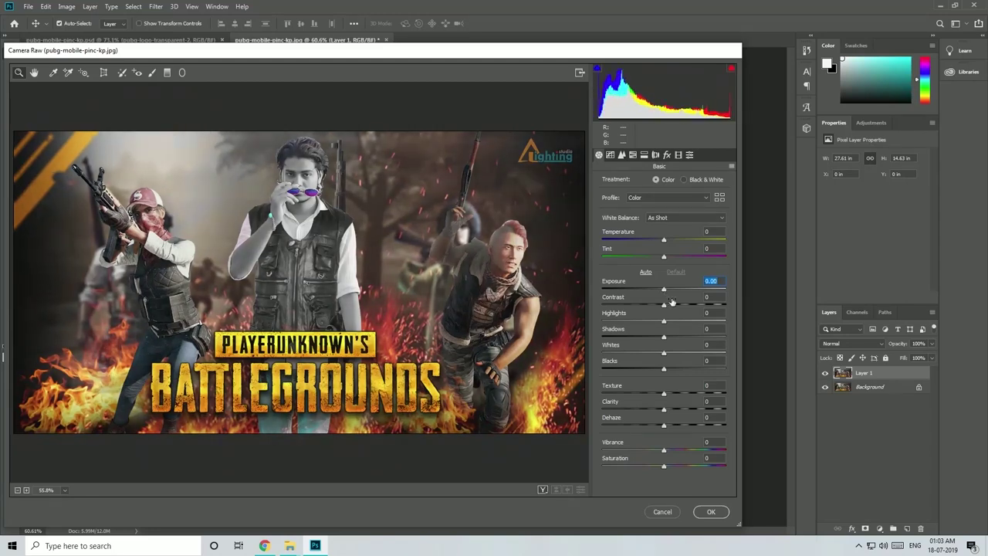
{"action": "left_click_drag", "start_coordinate": [666, 305], "coordinate": [668, 306]}
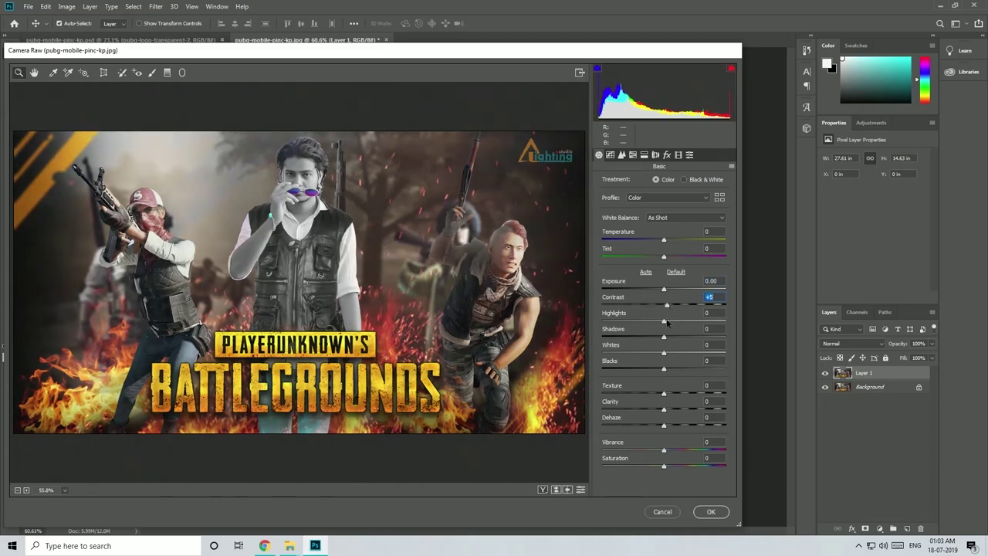
{"action": "left_click_drag", "start_coordinate": [655, 320], "coordinate": [689, 318]}
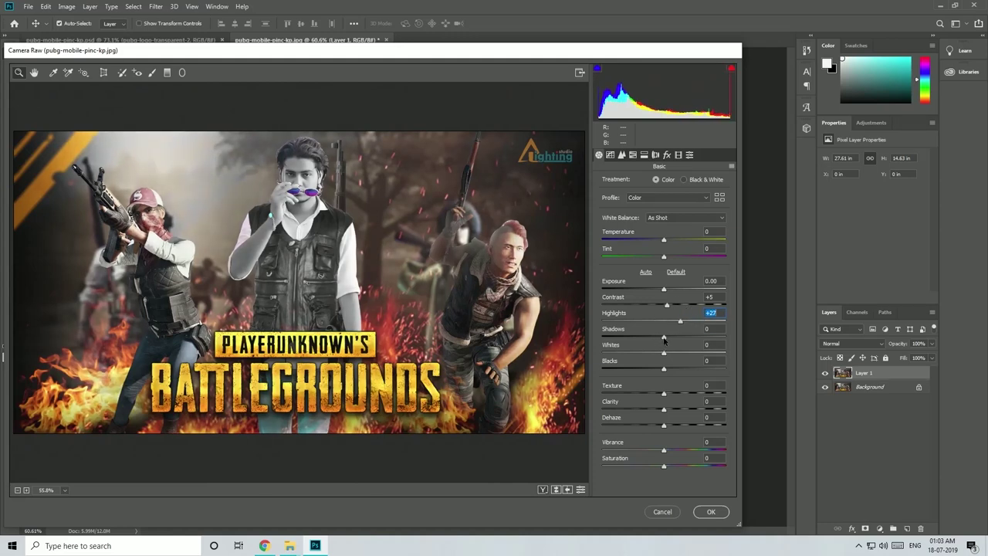
{"action": "left_click_drag", "start_coordinate": [664, 337], "coordinate": [670, 340]}
{"action": "left_click_drag", "start_coordinate": [691, 369], "coordinate": [659, 371]}
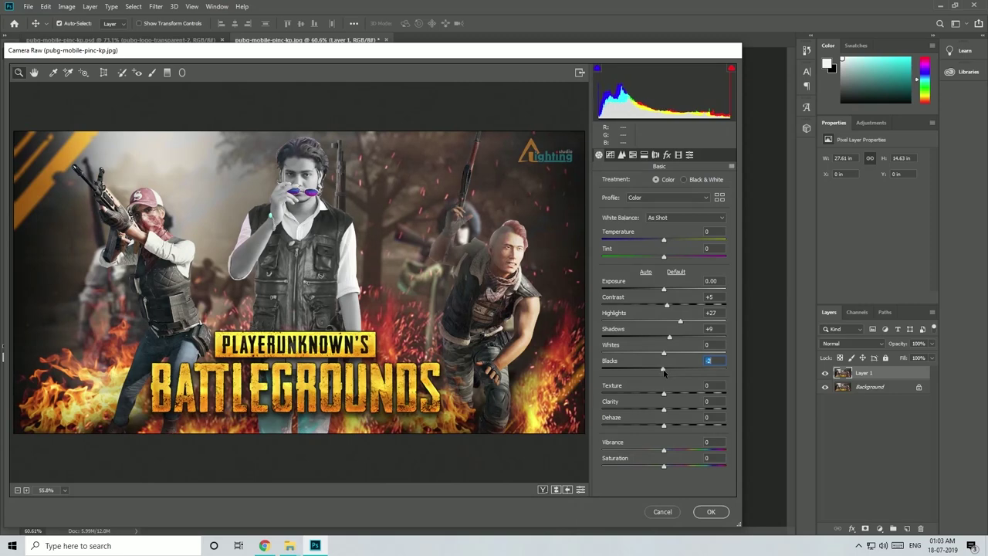
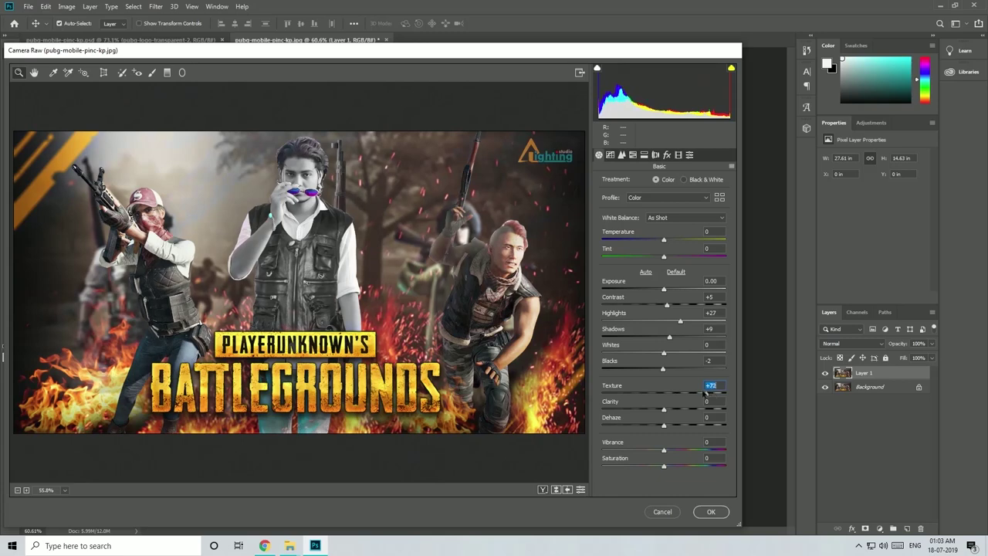
Set Texture to about +36, Clarity to +10, Dehaze to -1, Vibrance to +8 and Saturation to +2 in Camera Raw
{"action": "mouse_move", "coordinate": [663, 410]}
{"action": "left_mouse_down"}
{"action": "mouse_move", "coordinate": [689, 410]}
{"action": "mouse_move", "coordinate": [654, 411]}
{"action": "left_mouse_up"}
{"action": "left_click_drag", "start_coordinate": [663, 427], "coordinate": [670, 457]}
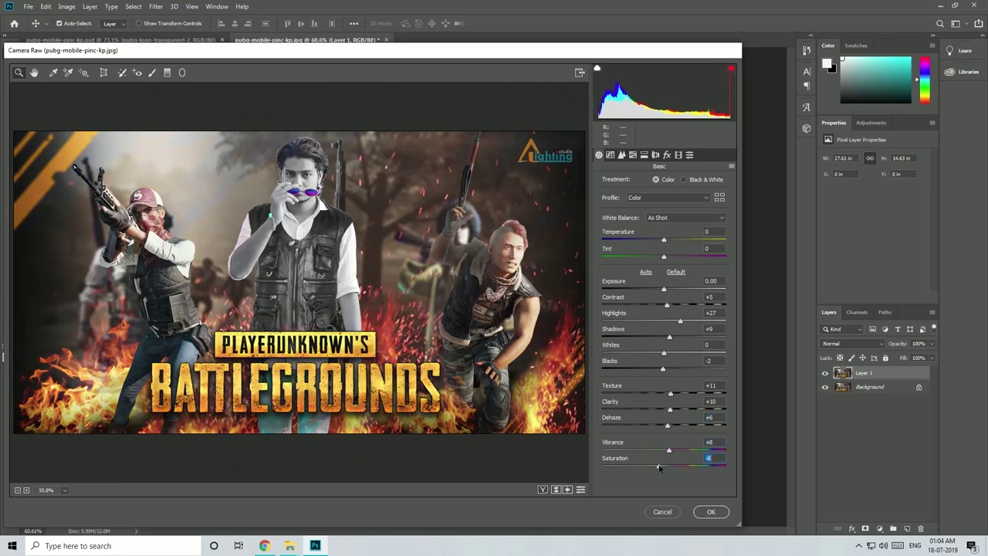
{"action": "left_click_drag", "start_coordinate": [669, 427], "coordinate": [667, 396]}
{"action": "left_click_drag", "start_coordinate": [307, 247], "coordinate": [338, 268]}
{"action": "left_click_drag", "start_coordinate": [666, 394], "coordinate": [726, 395]}
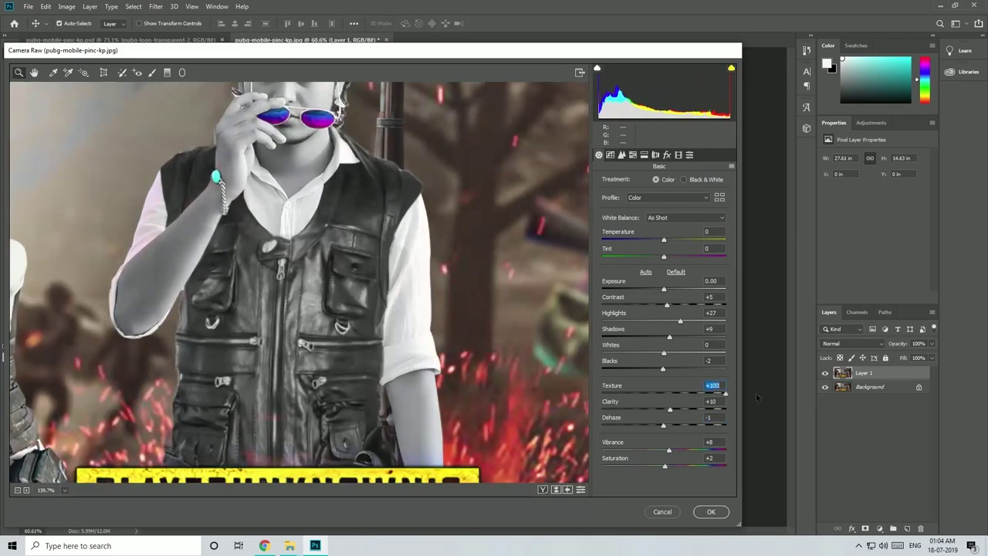
{"action": "scroll", "coordinate": [299, 282], "scroll_direction": "down", "scroll_amount": 4}
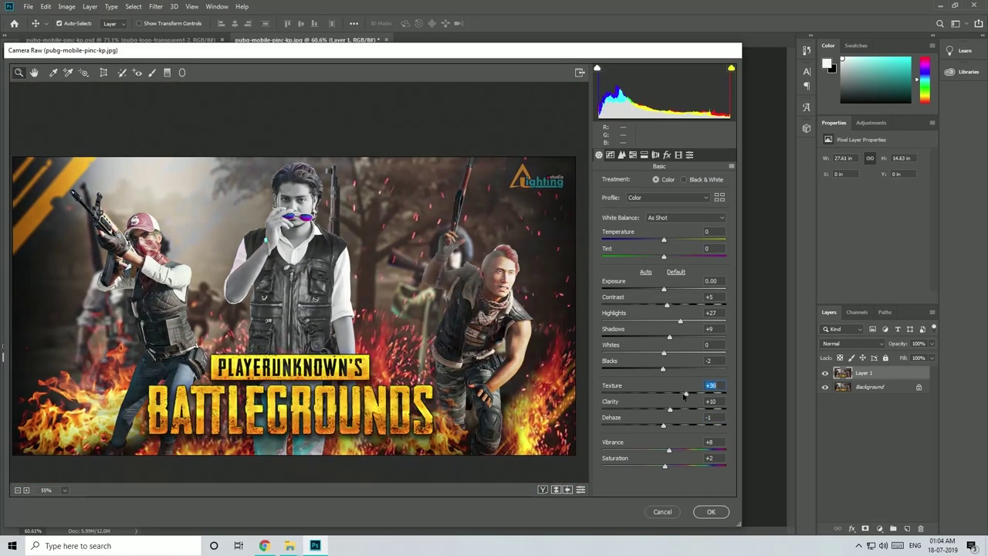
Set the HSL hue of Reds to +13 and the saturation of Oranges to +18 and Yellows to +10, and apply Camera Raw
{"action": "left_click", "coordinate": [621, 154]}
{"action": "left_click", "coordinate": [633, 155]}
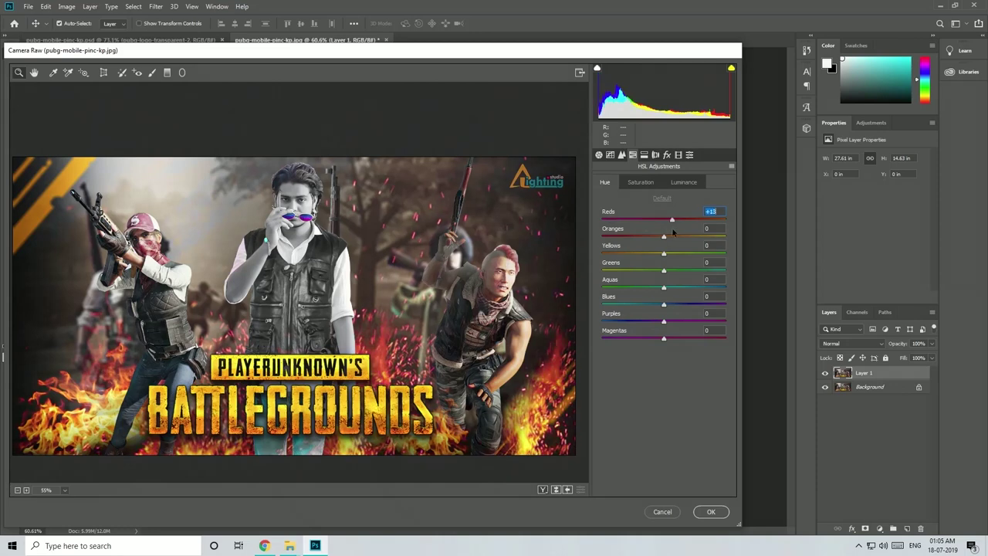
{"action": "left_click", "coordinate": [640, 182]}
{"action": "left_click_drag", "start_coordinate": [664, 236], "coordinate": [667, 255]}
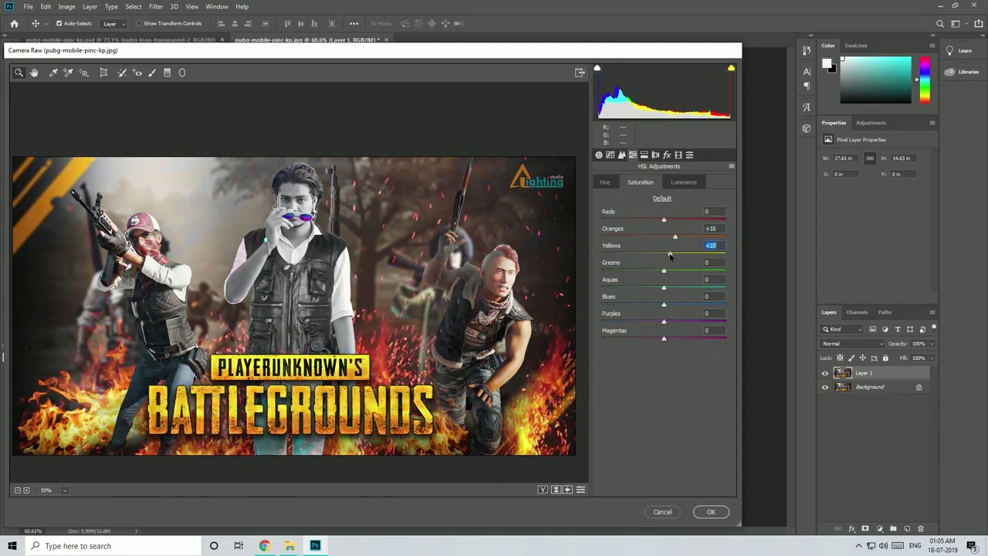
{"action": "left_click", "coordinate": [605, 182]}
{"action": "left_click", "coordinate": [640, 182]}
{"action": "left_click", "coordinate": [683, 182]}
{"action": "left_click", "coordinate": [598, 155]}
{"action": "left_click", "coordinate": [711, 511]}
Open the Oil Paint filter for Layer 1 and centre its preview on the man's face
{"action": "scroll", "coordinate": [468, 222], "scroll_direction": "up", "scroll_amount": 2}
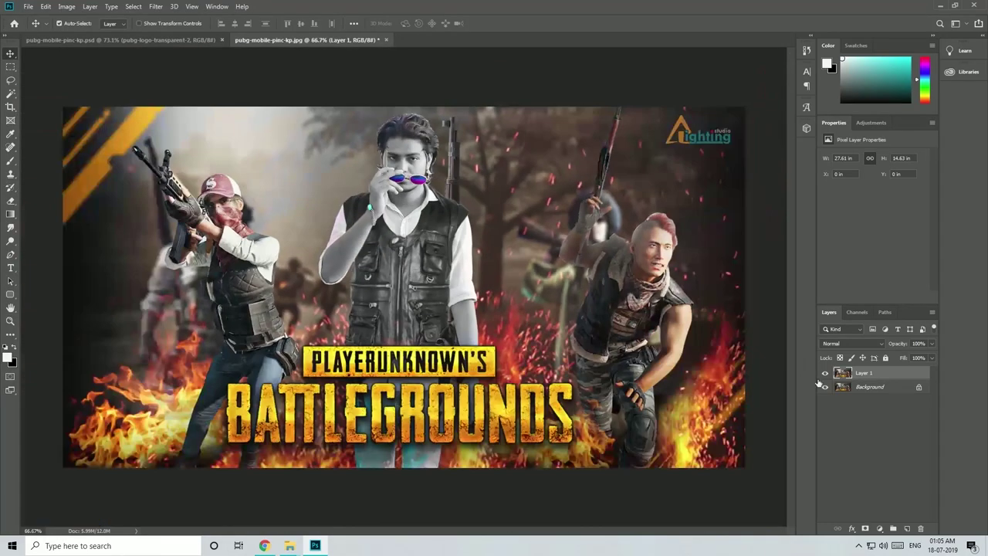
{"action": "scroll", "coordinate": [469, 221], "scroll_direction": "up", "scroll_amount": 3}
{"action": "scroll", "coordinate": [468, 221], "scroll_direction": "down", "scroll_amount": 2}
{"action": "left_click", "coordinate": [156, 6]}
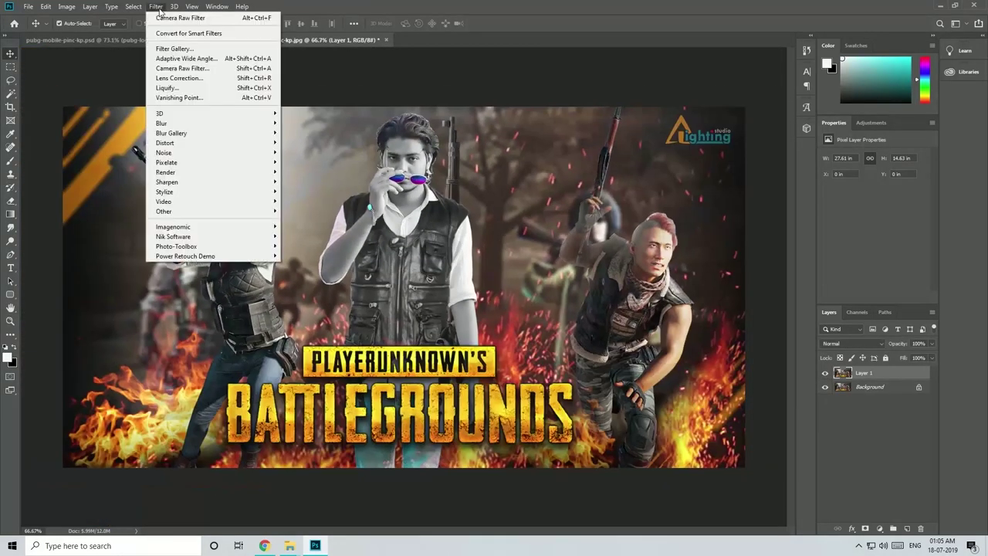
{"action": "mouse_move", "coordinate": [166, 191]}
{"action": "left_click", "coordinate": [305, 230]}
{"action": "left_click", "coordinate": [586, 205]}
{"action": "left_click", "coordinate": [586, 205]}
{"action": "left_click_drag", "start_coordinate": [579, 178], "coordinate": [585, 219]}
{"action": "left_click", "coordinate": [585, 205]}
{"action": "left_click", "coordinate": [586, 205]}
{"action": "left_click", "coordinate": [641, 205]}
{"action": "left_click", "coordinate": [641, 206]}
{"action": "left_click", "coordinate": [641, 206]}
Apply Oil Paint with Stylization 0.1, Cleanliness 0.0, Scale 0.1, Bristle Detail 0.0 and Shine 0.0
{"action": "left_click_drag", "start_coordinate": [619, 118], "coordinate": [620, 265]}
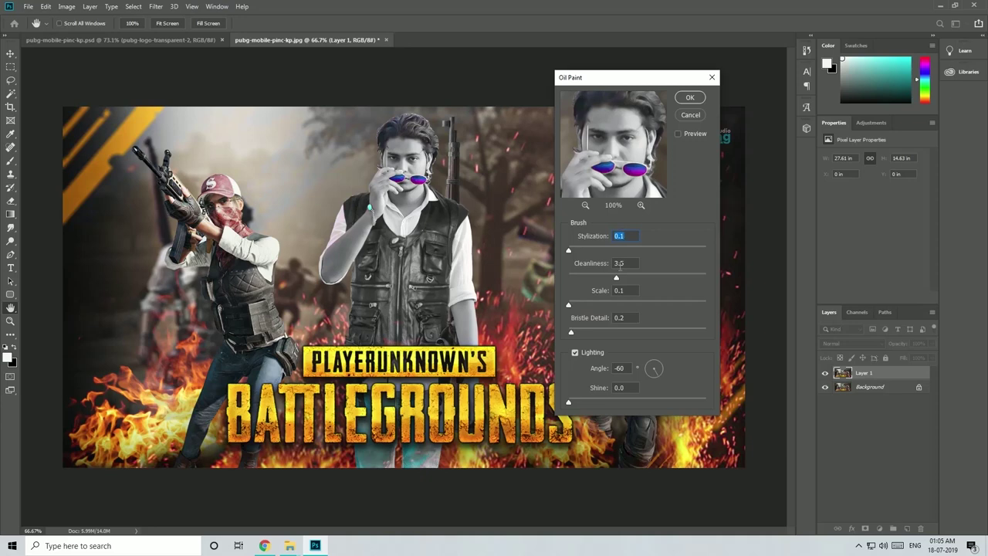
{"action": "left_click_drag", "start_coordinate": [622, 331], "coordinate": [545, 335]}
{"action": "left_click_drag", "start_coordinate": [616, 276], "coordinate": [679, 277]}
{"action": "left_click_drag", "start_coordinate": [569, 253], "coordinate": [566, 250]}
{"action": "left_click", "coordinate": [585, 204]}
{"action": "left_click_drag", "start_coordinate": [592, 249], "coordinate": [660, 251]}
{"action": "left_click", "coordinate": [641, 204]}
{"action": "left_click", "coordinate": [640, 204]}
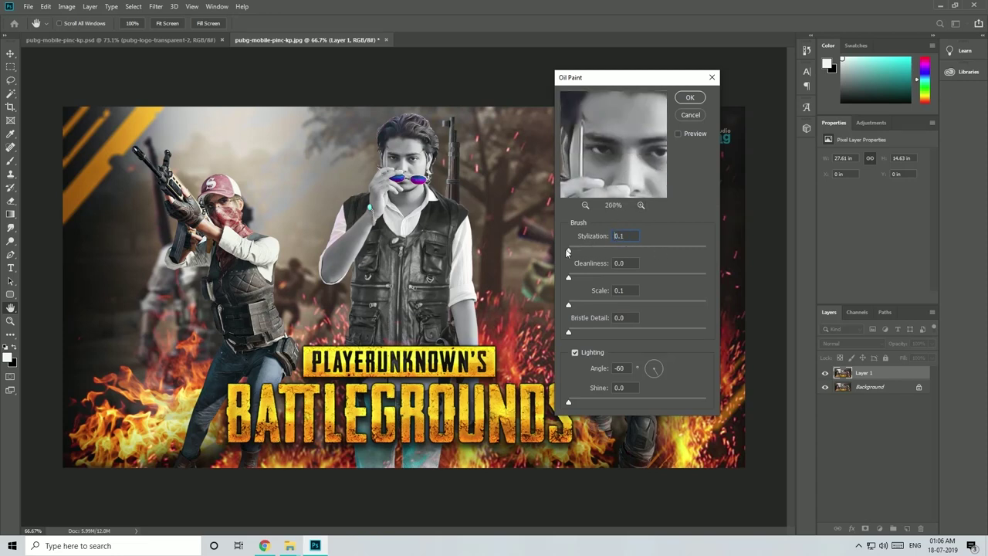
{"action": "left_click", "coordinate": [568, 403]}
{"action": "left_click", "coordinate": [691, 97]}
Inspect the filtered image up close and save it as a new file named jpeg
{"action": "scroll", "coordinate": [386, 178], "scroll_direction": "up", "scroll_amount": 7}
{"action": "scroll", "coordinate": [386, 177], "scroll_direction": "down", "scroll_amount": 7}
{"action": "key", "text": "ctrl+shift+s"}
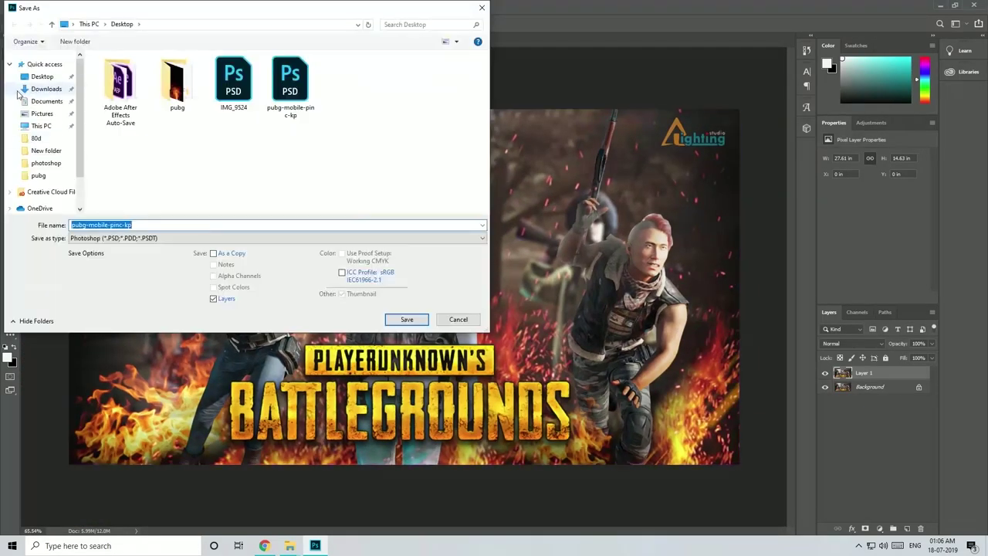
{"action": "left_click", "coordinate": [160, 238]}
{"action": "left_click", "coordinate": [160, 247]}
{"action": "left_click", "coordinate": [157, 224]}
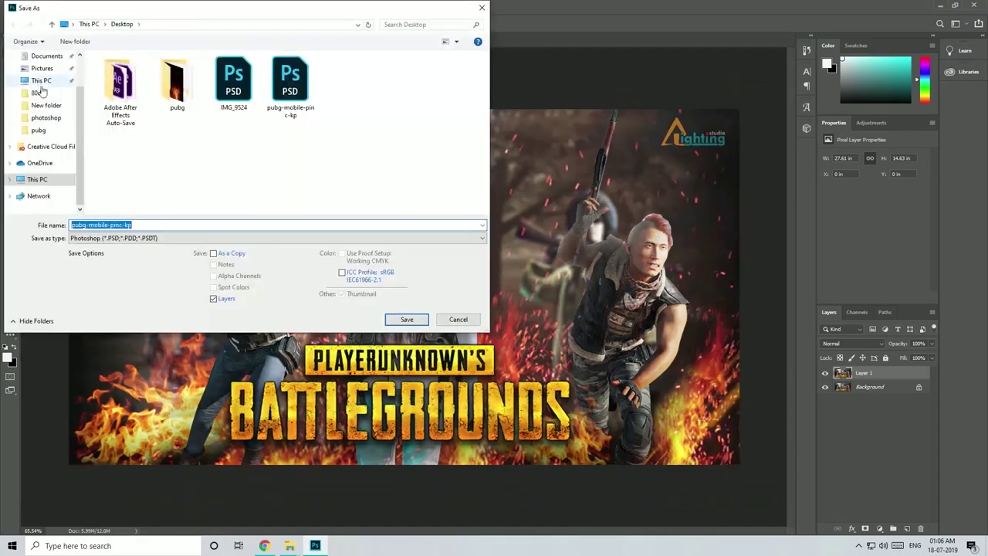
{"action": "left_click", "coordinate": [139, 224]}
{"action": "key", "text": "ctrl+a"}
{"action": "type", "text": "jpeg"}
{"action": "key", "text": "Return"}
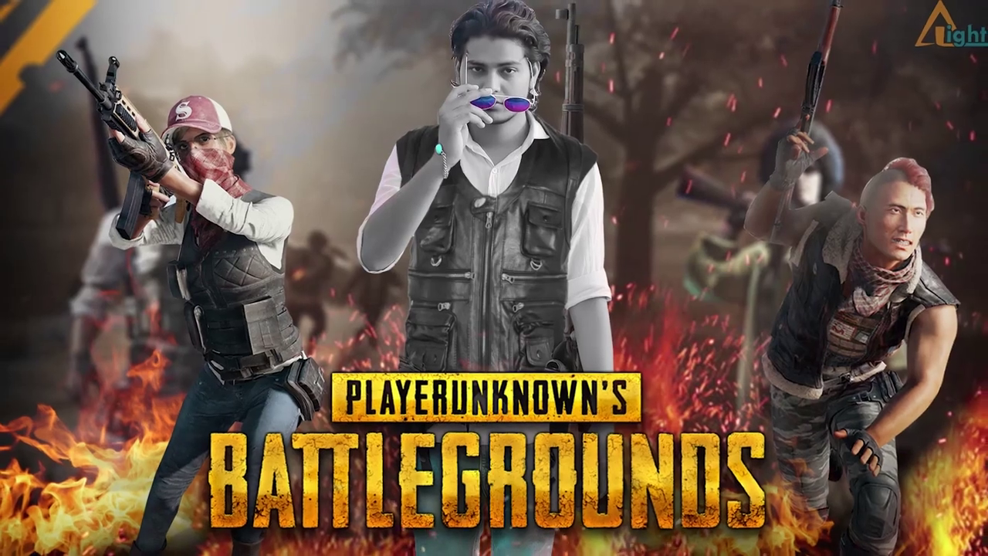